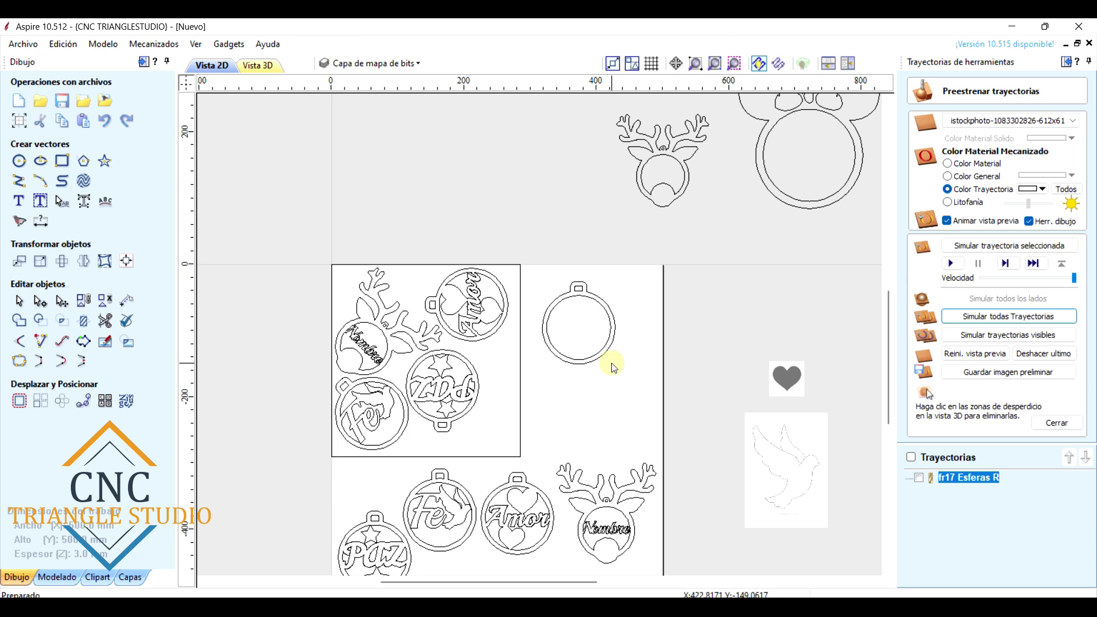
Move the blank round ornament lower in the free area beside the nested designs and keep it selected
{"action": "scroll", "coordinate": [613, 368], "scroll_direction": "down", "scroll_amount": 2}
{"action": "left_click_drag", "start_coordinate": [624, 378], "coordinate": [559, 306]}
{"action": "left_click", "coordinate": [596, 333]}
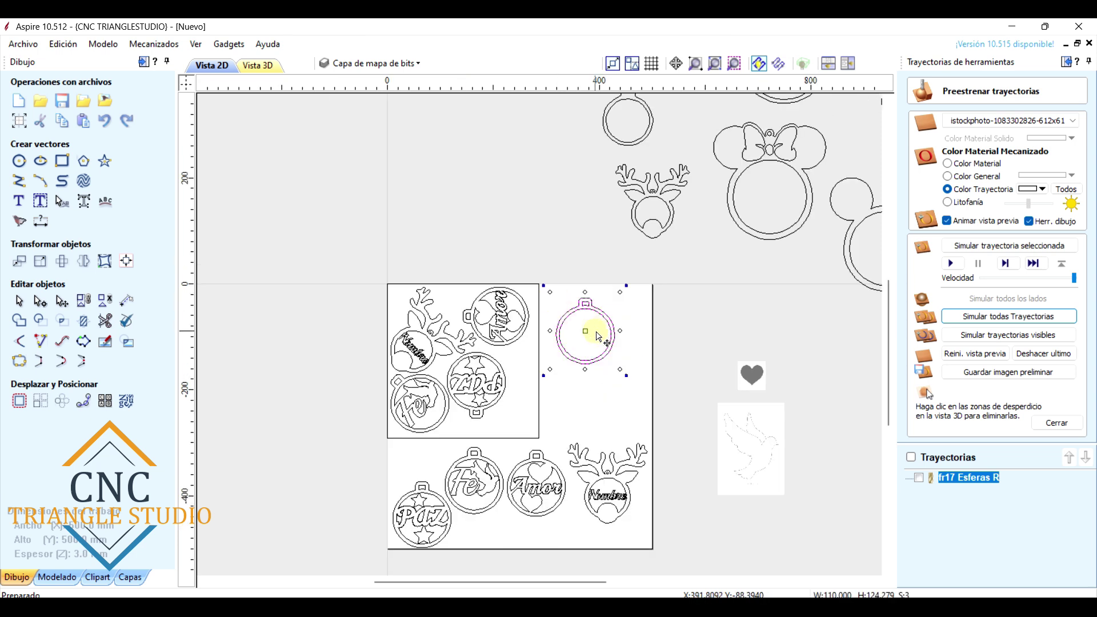
{"action": "left_click_drag", "start_coordinate": [610, 340], "coordinate": [607, 366]}
{"action": "left_click", "coordinate": [594, 306]}
{"action": "left_click_drag", "start_coordinate": [604, 310], "coordinate": [581, 147]}
{"action": "scroll", "coordinate": [634, 423], "scroll_direction": "up", "scroll_amount": 2}
{"action": "left_click_drag", "start_coordinate": [656, 407], "coordinate": [563, 298]}
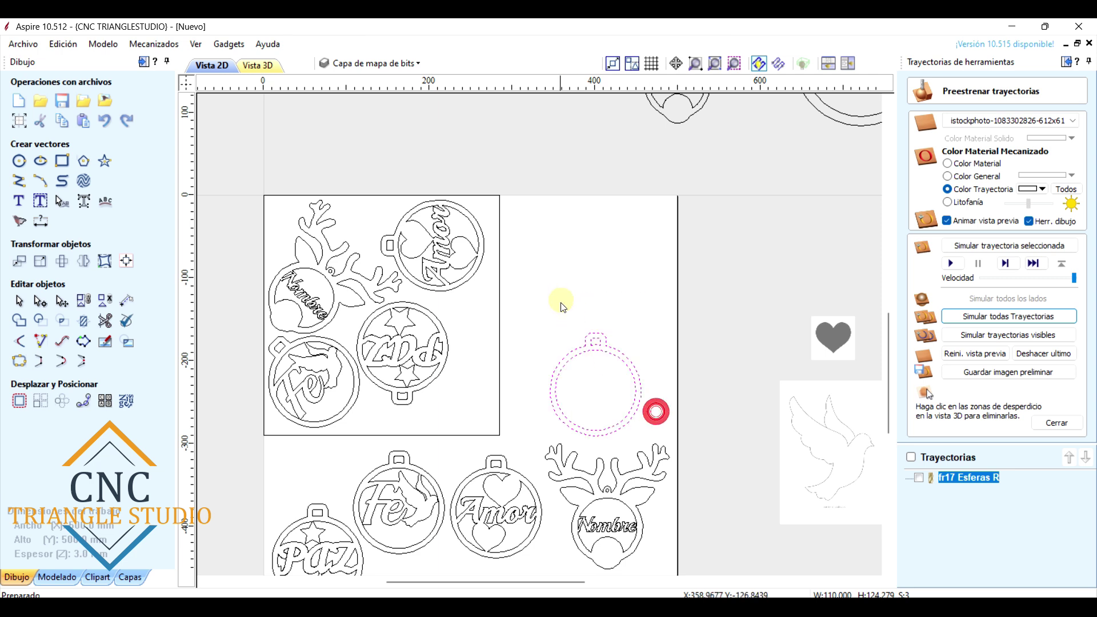
{"action": "left_click", "coordinate": [584, 351]}
{"action": "left_click", "coordinate": [584, 343]}
Look over the blank ornament templates outside the sheet and compare them with the selected round ornament
{"action": "scroll", "coordinate": [702, 259], "scroll_direction": "down", "scroll_amount": 3}
{"action": "scroll", "coordinate": [743, 195], "scroll_direction": "up", "scroll_amount": 1}
{"action": "scroll", "coordinate": [634, 213], "scroll_direction": "up", "scroll_amount": 1}
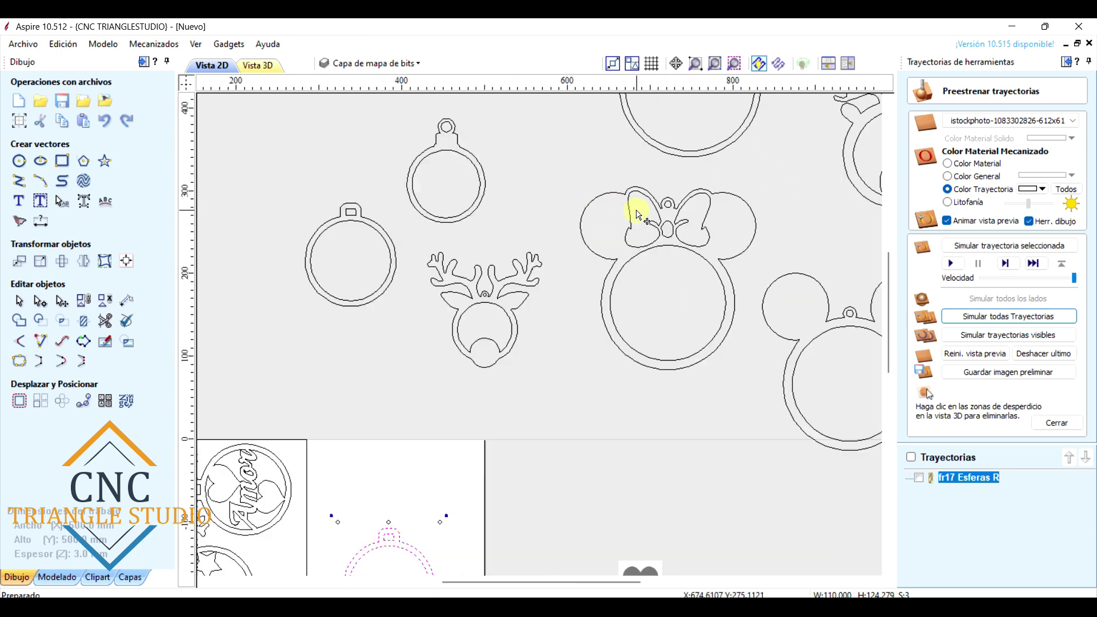
{"action": "scroll", "coordinate": [686, 274], "scroll_direction": "down", "scroll_amount": 2}
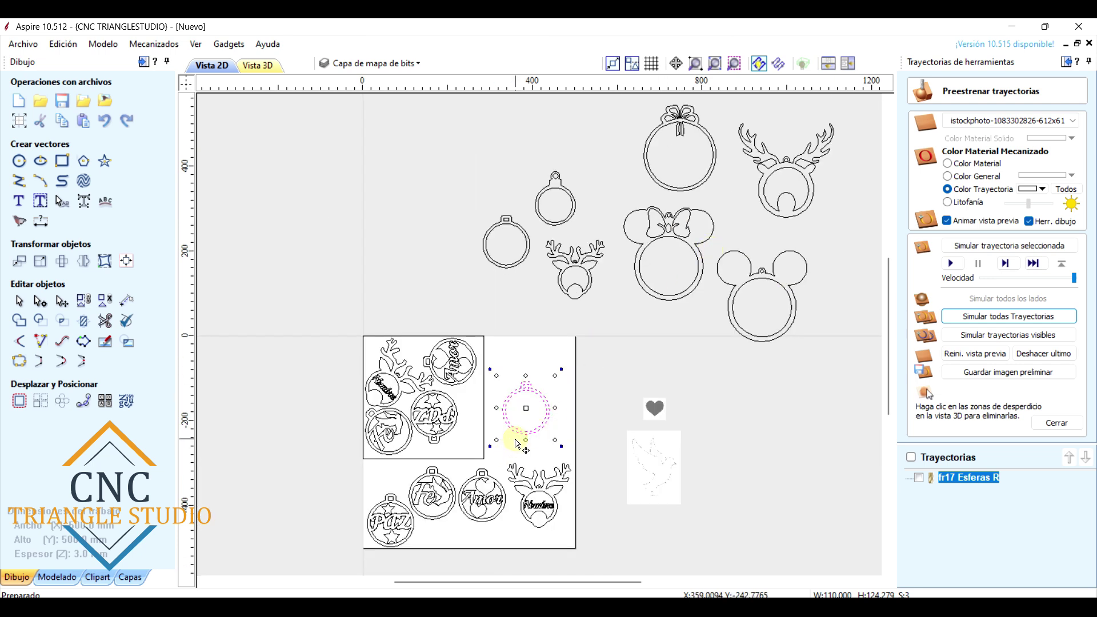
{"action": "scroll", "coordinate": [519, 440], "scroll_direction": "up", "scroll_amount": 2}
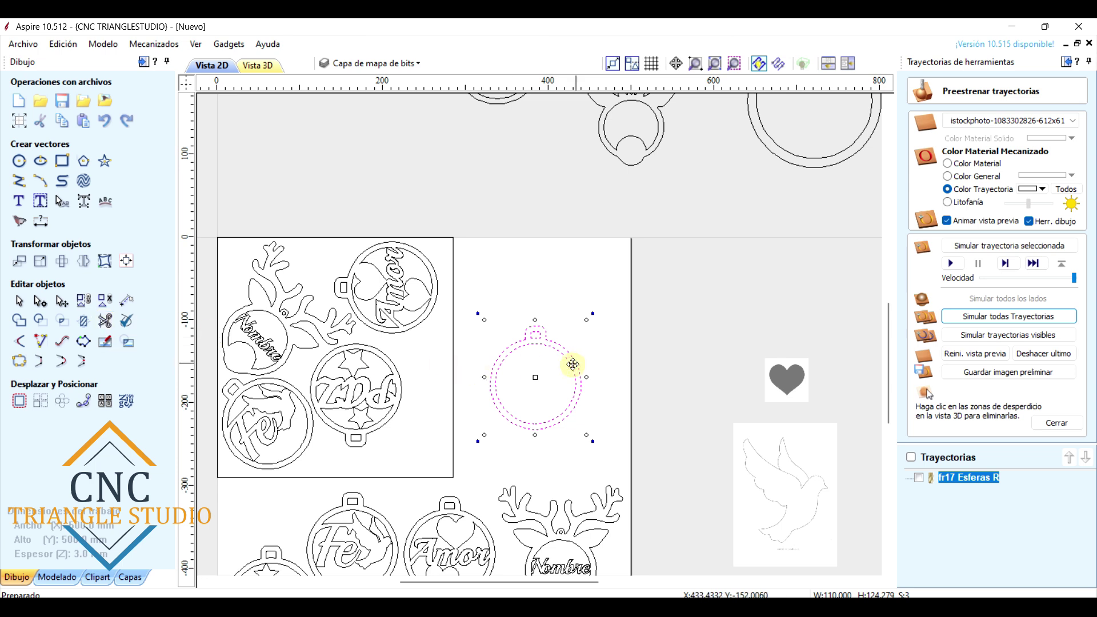
{"action": "scroll", "coordinate": [534, 372], "scroll_direction": "up", "scroll_amount": 1}
{"action": "scroll", "coordinate": [566, 351], "scroll_direction": "down", "scroll_amount": 1}
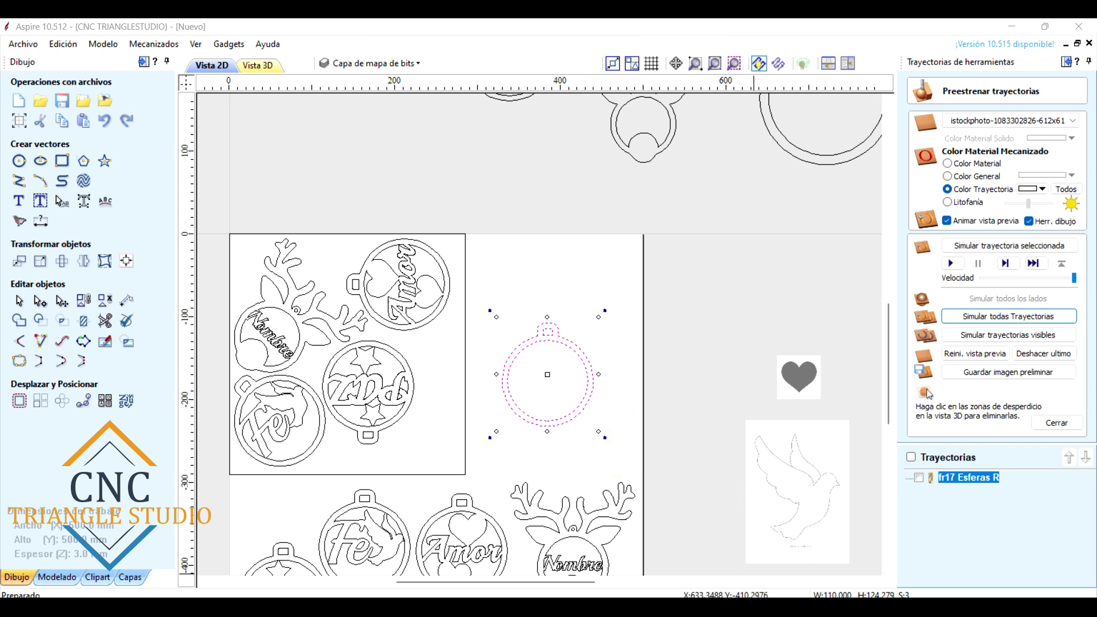
Switch to the Word document and highlight each listed font sample: Playball, Blenda and Mailand
{"action": "scroll", "coordinate": [86, 385], "scroll_direction": "up", "scroll_amount": 4, "text": "ctrl"}
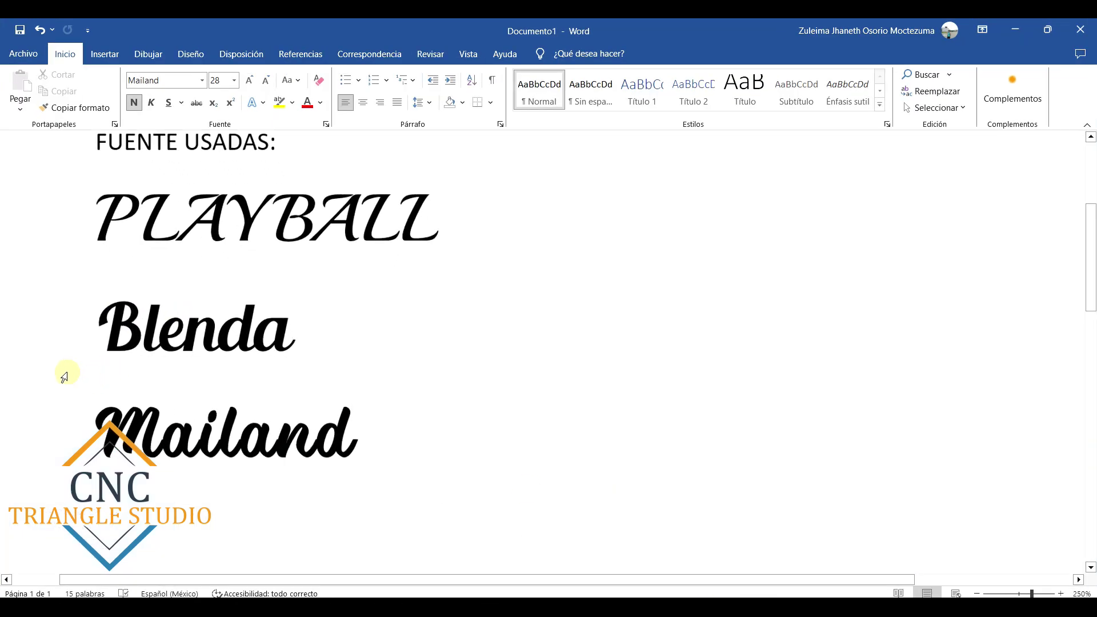
{"action": "left_click_drag", "start_coordinate": [90, 199], "coordinate": [481, 228]}
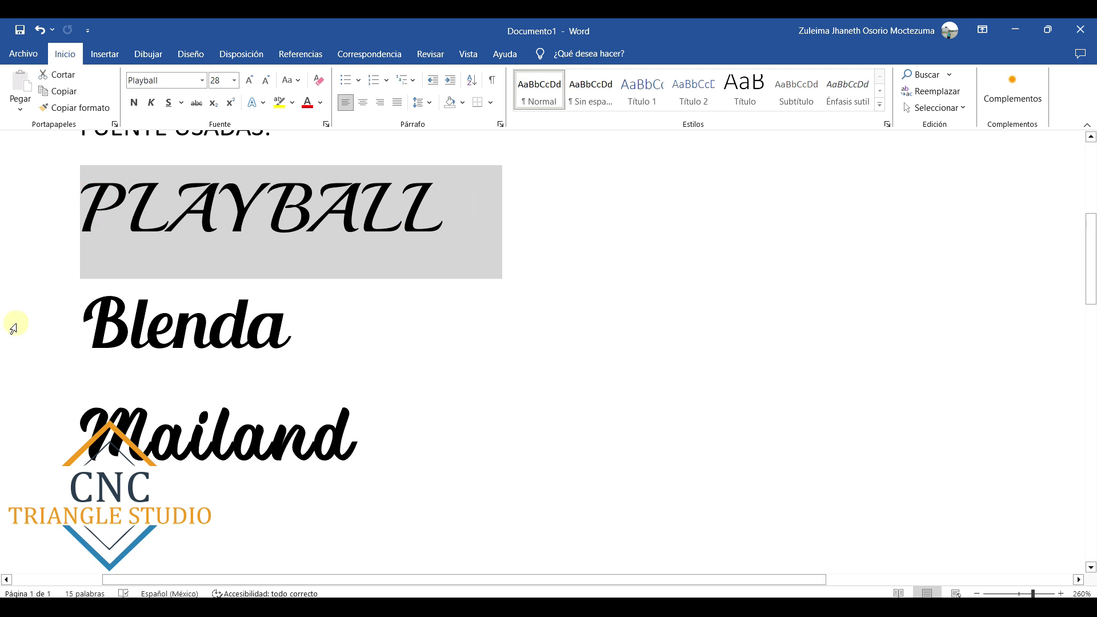
{"action": "left_click_drag", "start_coordinate": [95, 329], "coordinate": [306, 345]}
{"action": "left_click_drag", "start_coordinate": [88, 429], "coordinate": [379, 423]}
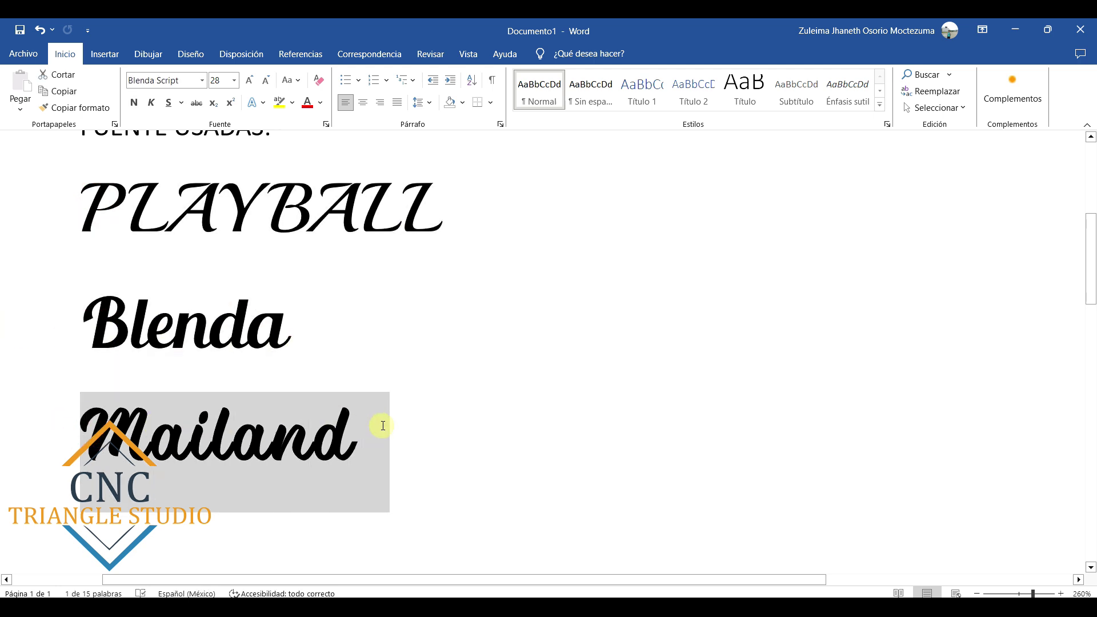
{"action": "left_click", "coordinate": [392, 443]}
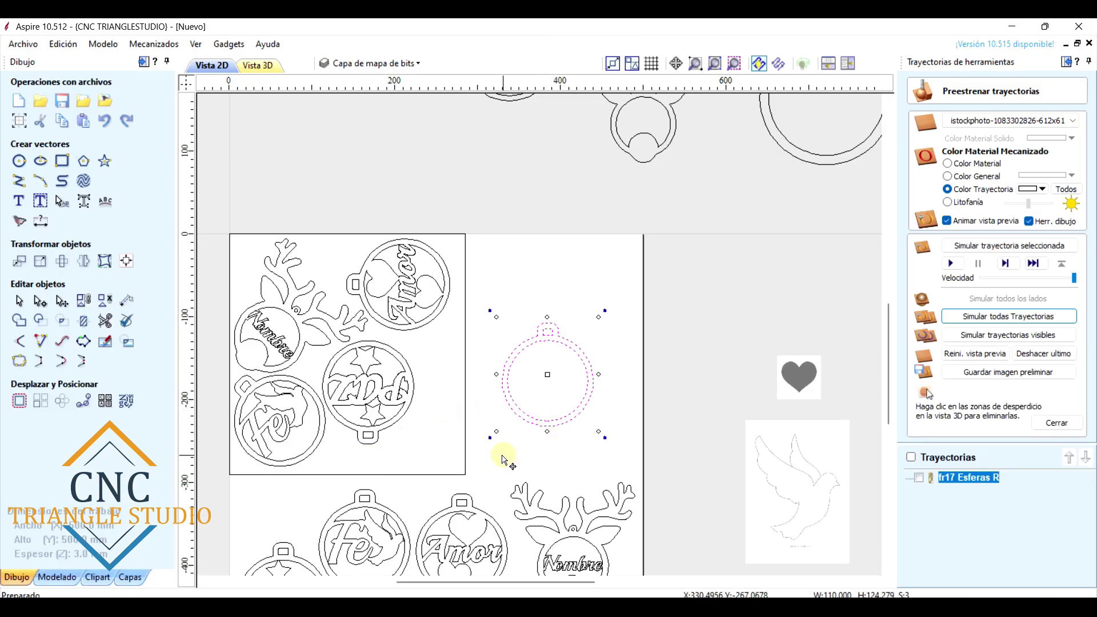
Switch back to Aspire and create the text "Paz" in the Playball font above the blank round ornament
{"action": "scroll", "coordinate": [503, 460], "scroll_direction": "up", "scroll_amount": 2}
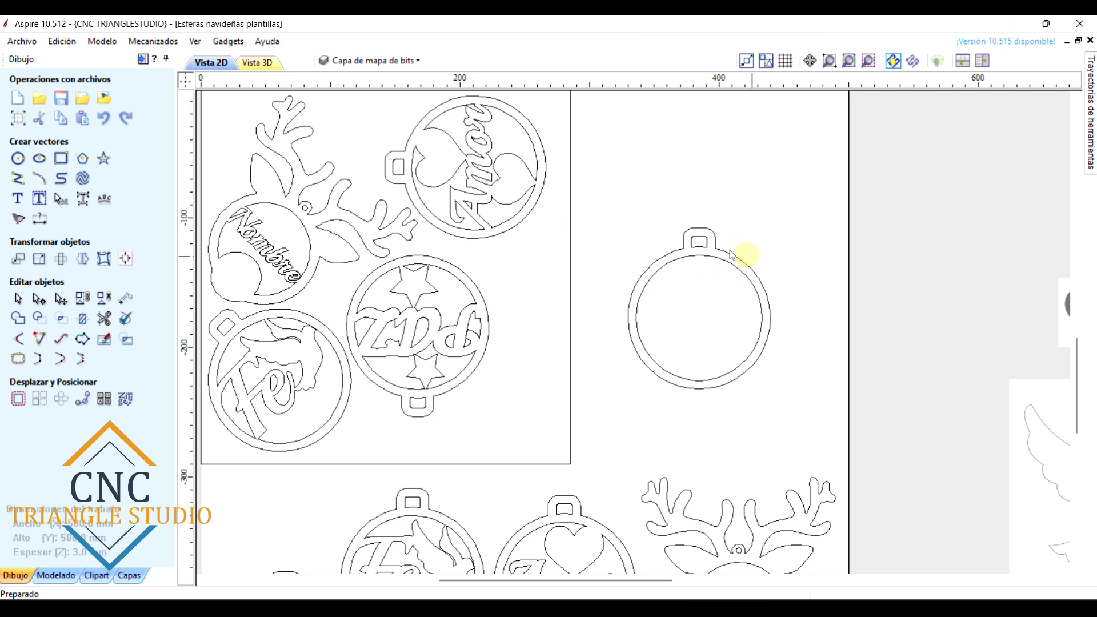
{"action": "scroll", "coordinate": [708, 200], "scroll_direction": "down", "scroll_amount": 2}
{"action": "scroll", "coordinate": [809, 121], "scroll_direction": "up", "scroll_amount": 3}
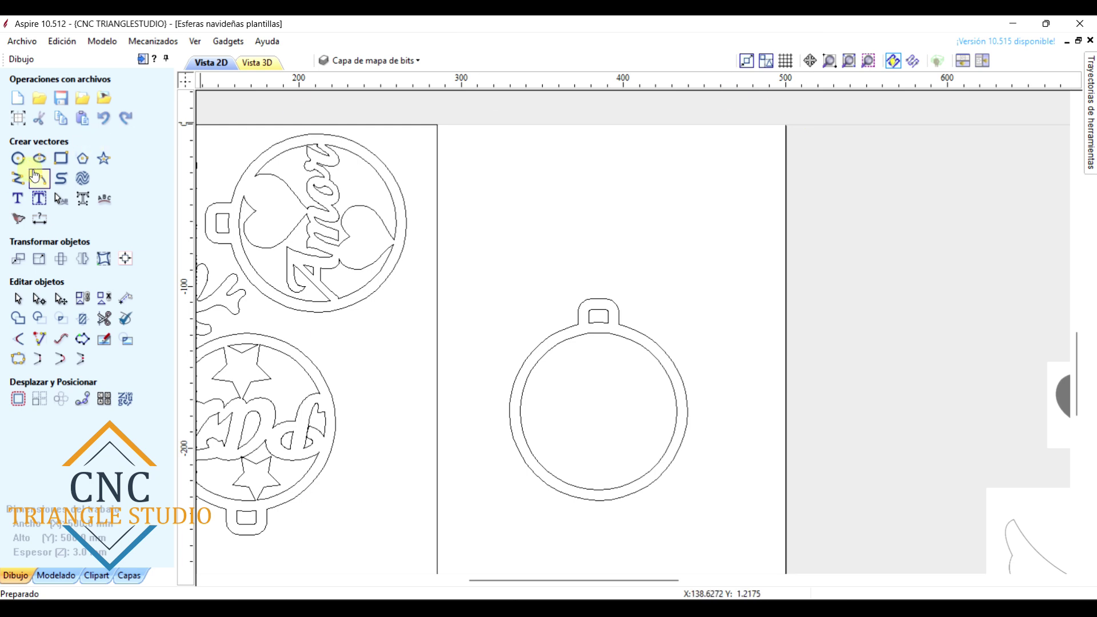
{"action": "left_click", "coordinate": [19, 209]}
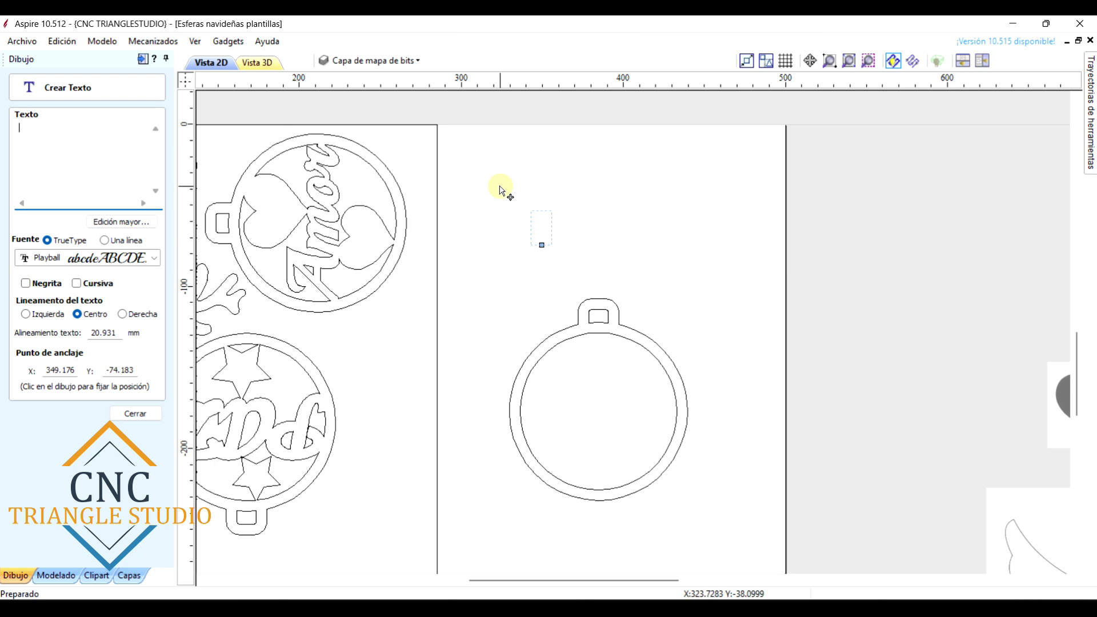
{"action": "type", "text": "Paz"}
{"action": "scroll", "coordinate": [544, 255], "scroll_direction": "up", "scroll_amount": 3}
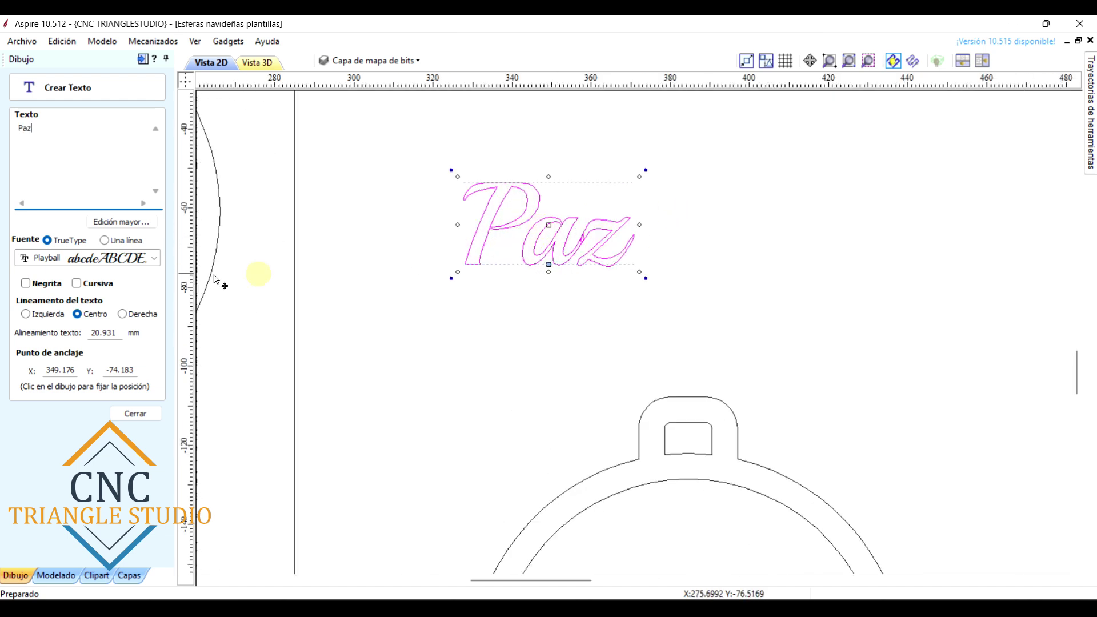
{"action": "left_click", "coordinate": [50, 258]}
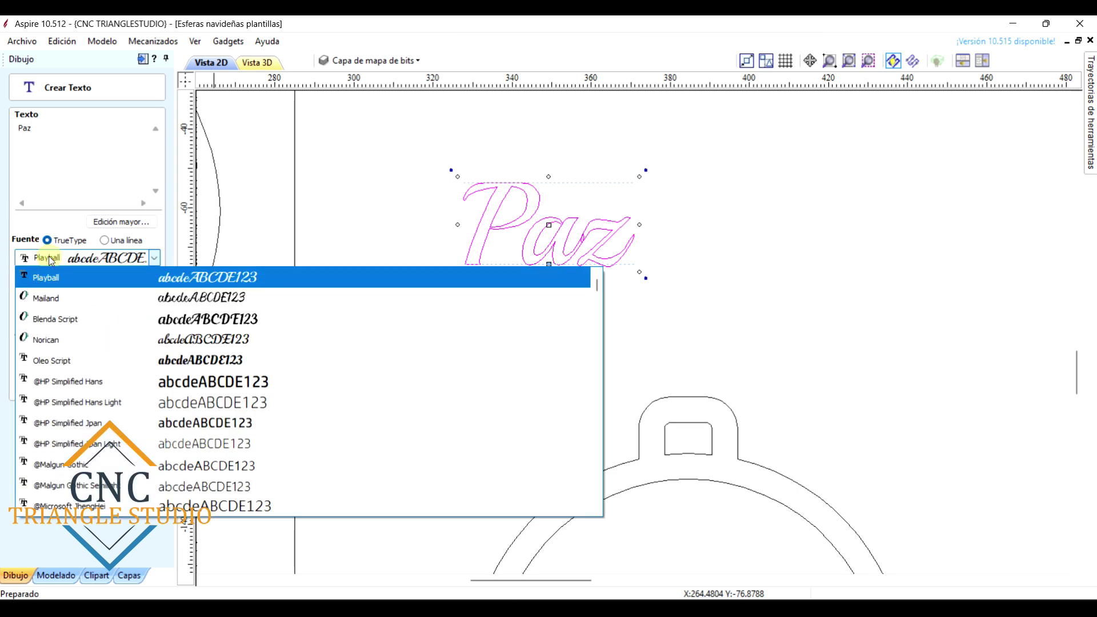
{"action": "left_click", "coordinate": [50, 258]}
Add a second text "Paz" in the Mailand font beside the Playball one
{"action": "left_click", "coordinate": [736, 225]}
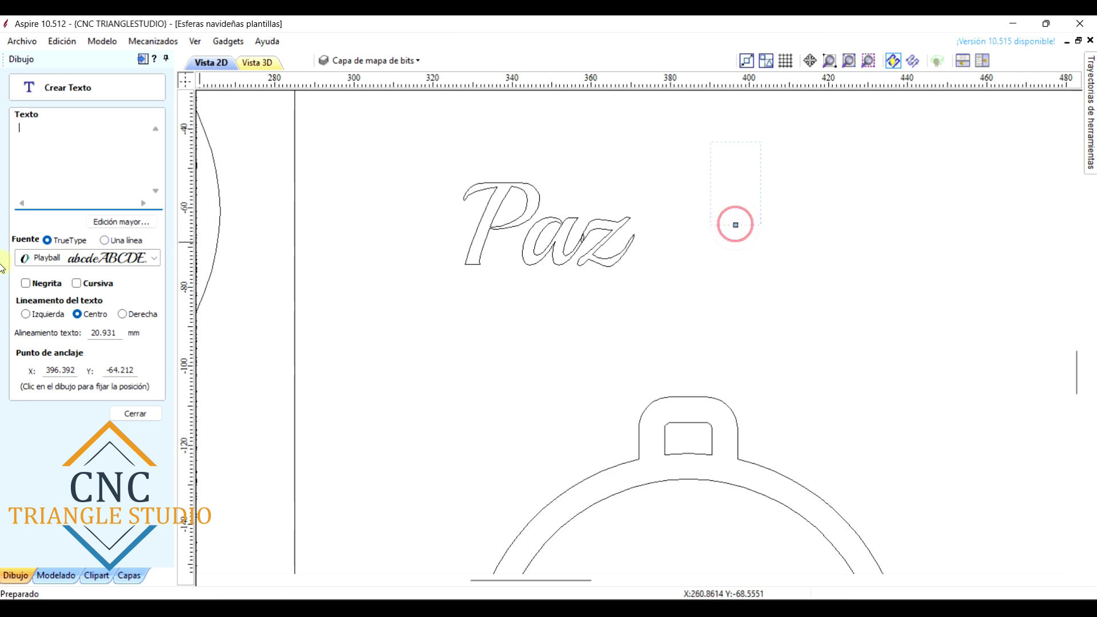
{"action": "left_click", "coordinate": [100, 258]}
{"action": "key", "text": "Down"}
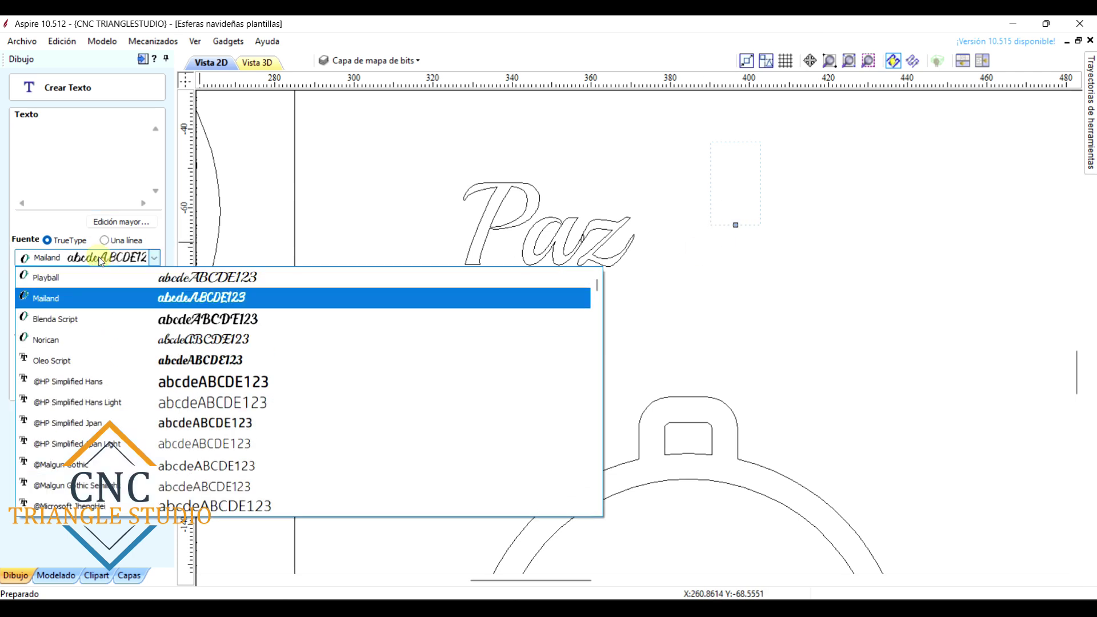
{"action": "left_click", "coordinate": [44, 299]}
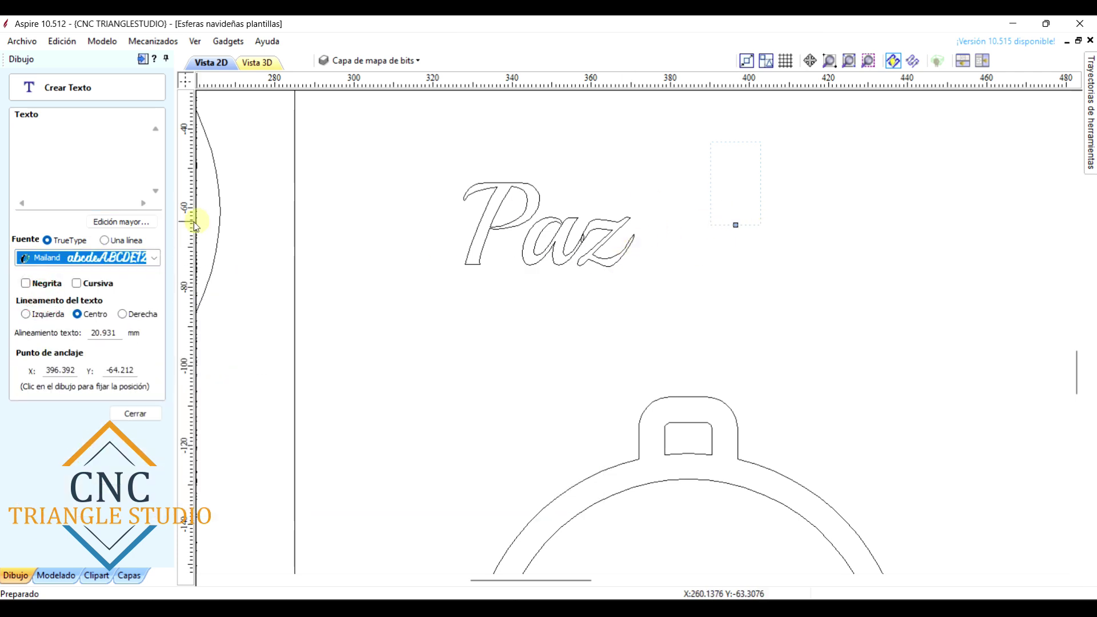
{"action": "left_click", "coordinate": [107, 169]}
{"action": "type", "text": "Paz"}
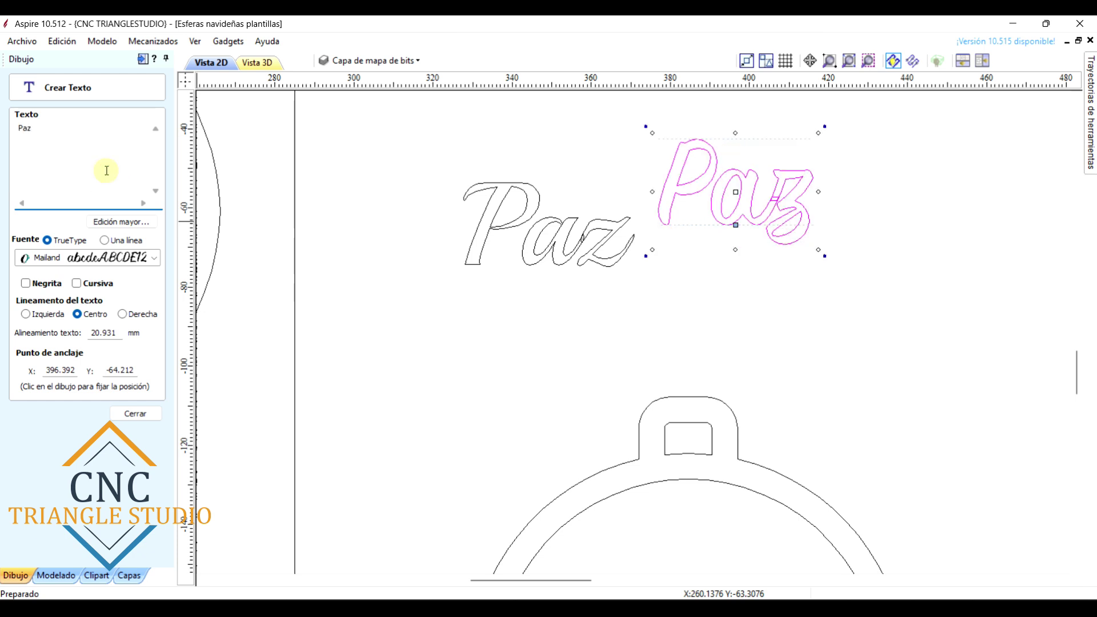
Add a third text "Paz" in the Blenda Script font and shift it clear of the Mailand word
{"action": "left_click", "coordinate": [896, 223]}
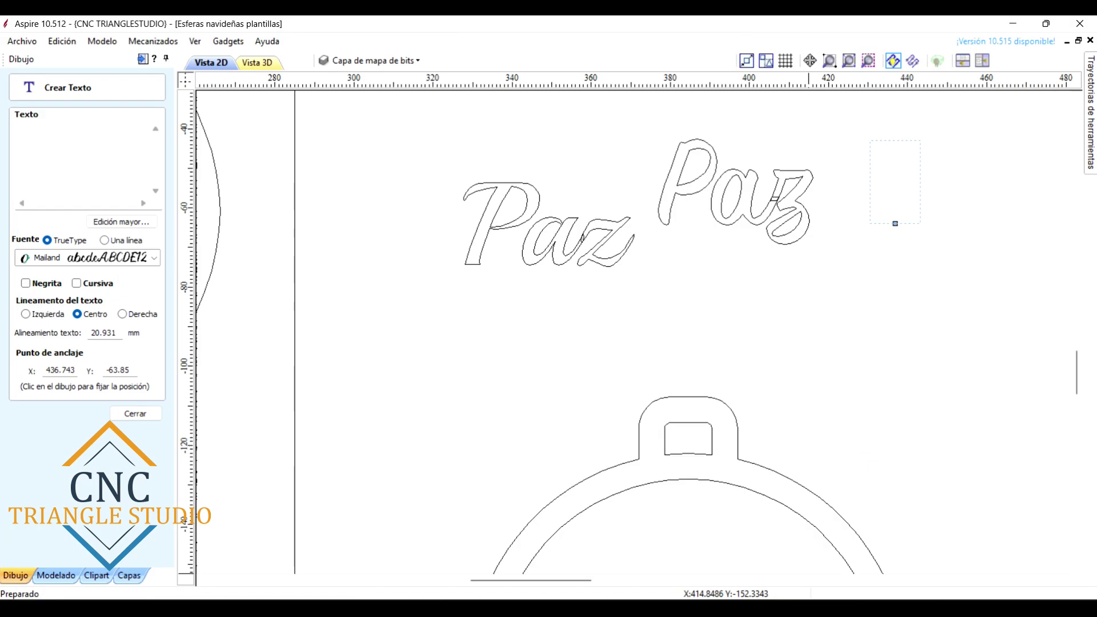
{"action": "left_click", "coordinate": [45, 259]}
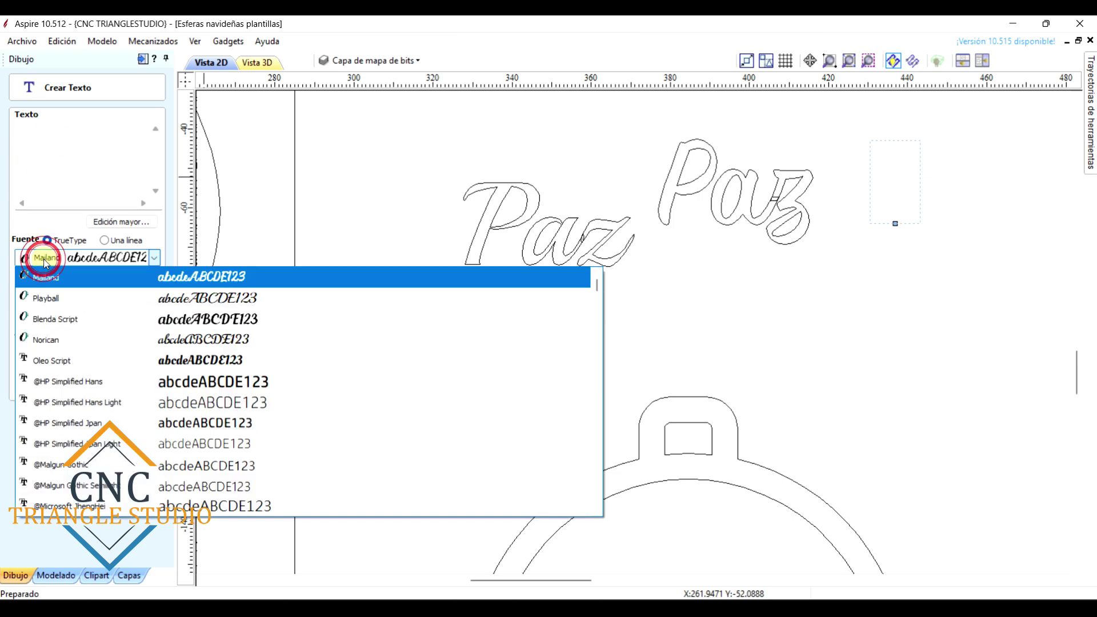
{"action": "key", "text": "Down"}
{"action": "key", "text": "Down"}
{"action": "left_click", "coordinate": [74, 324]}
{"action": "left_click", "coordinate": [41, 141]}
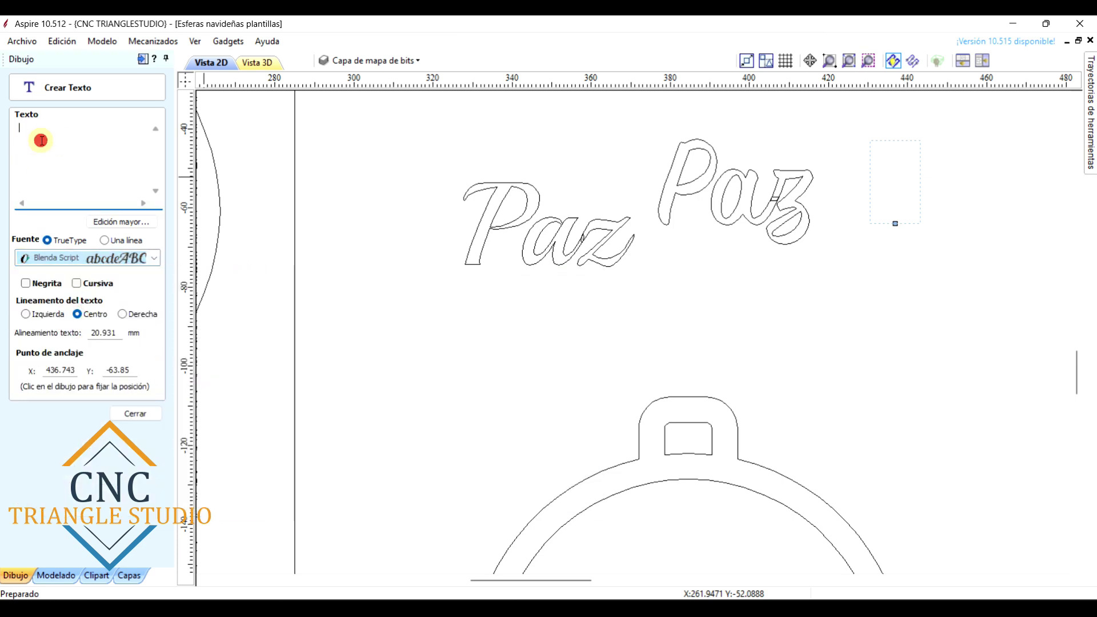
{"action": "type", "text": "Paz"}
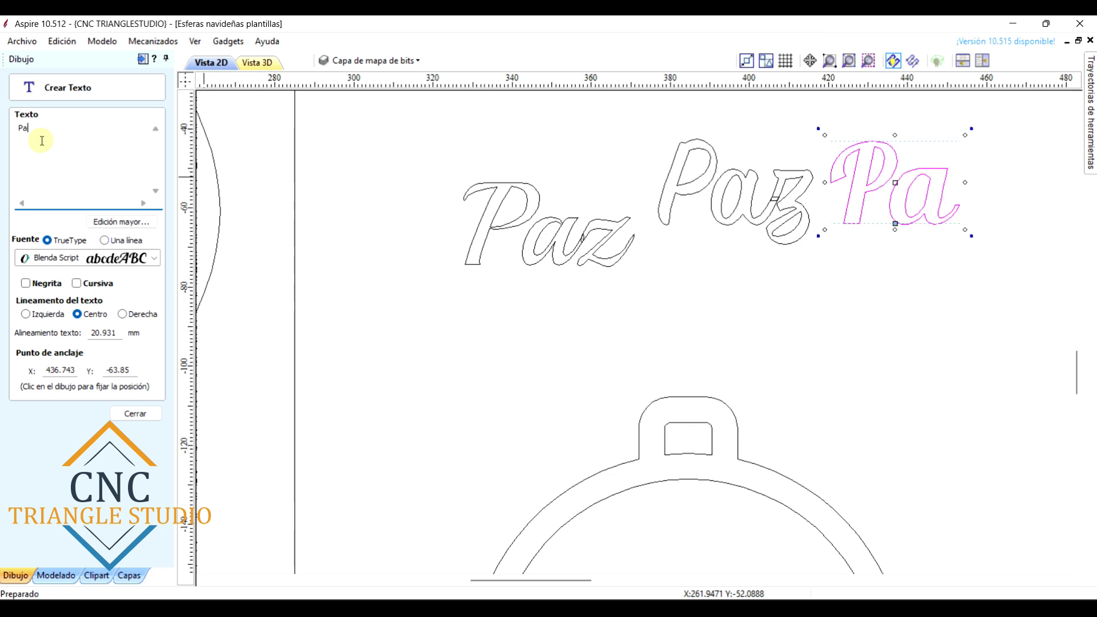
{"action": "left_click", "coordinate": [136, 413]}
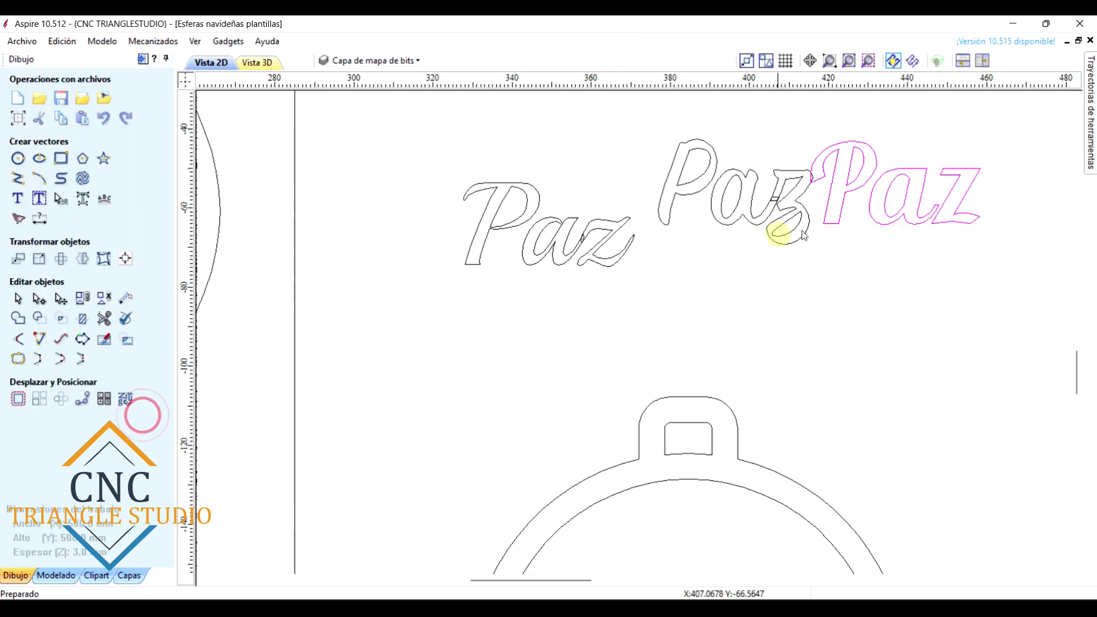
{"action": "left_click", "coordinate": [842, 205]}
{"action": "left_click_drag", "start_coordinate": [841, 205], "coordinate": [878, 213]}
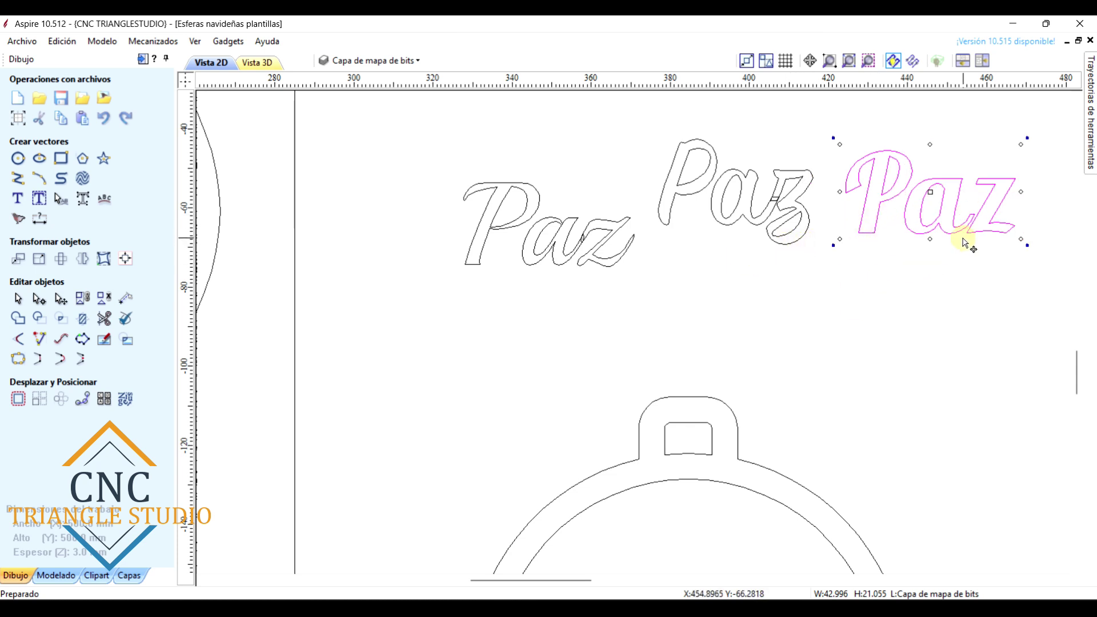
Examine up close where the letters overlap or join in the three "Paz" texts
{"action": "scroll", "coordinate": [1030, 237], "scroll_direction": "up", "scroll_amount": 1}
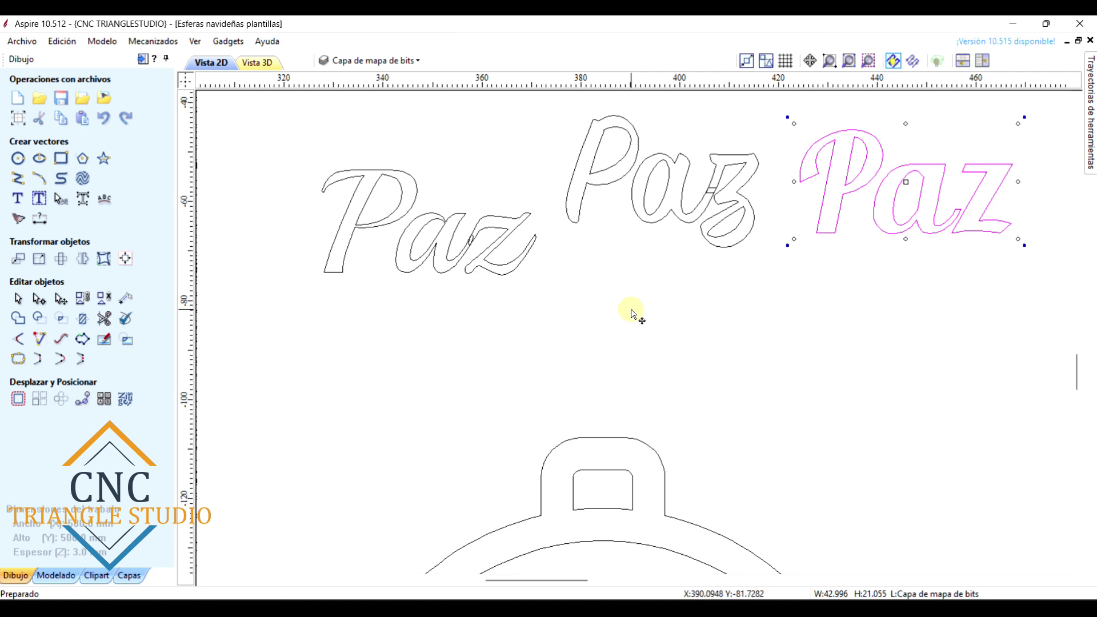
{"action": "scroll", "coordinate": [631, 314], "scroll_direction": "down", "scroll_amount": 2}
{"action": "scroll", "coordinate": [705, 252], "scroll_direction": "up", "scroll_amount": 3}
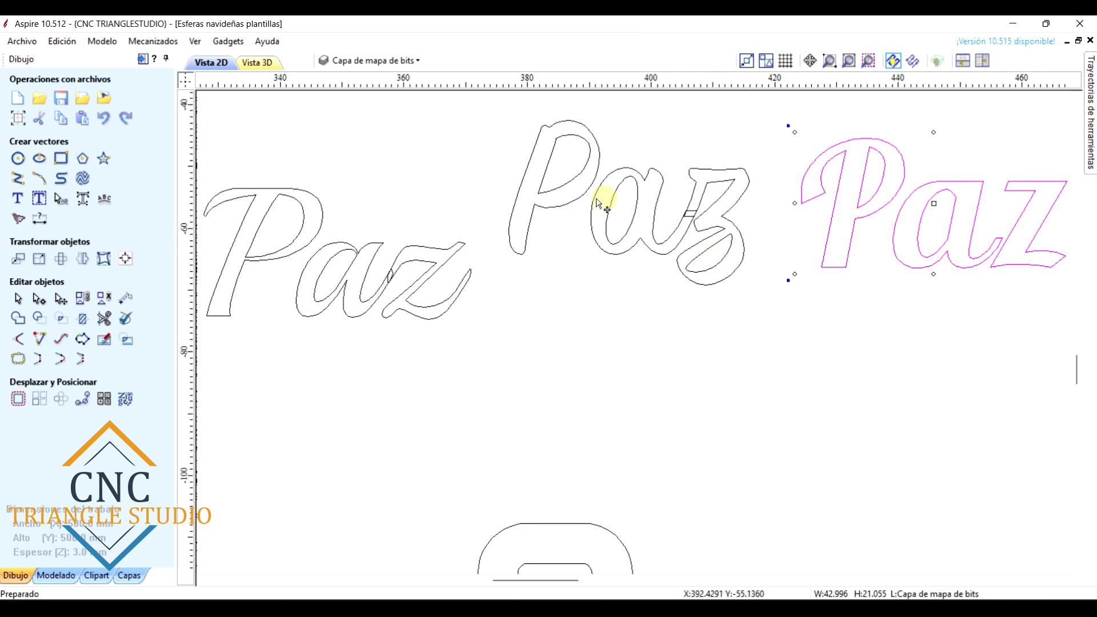
{"action": "scroll", "coordinate": [695, 203], "scroll_direction": "up", "scroll_amount": 3}
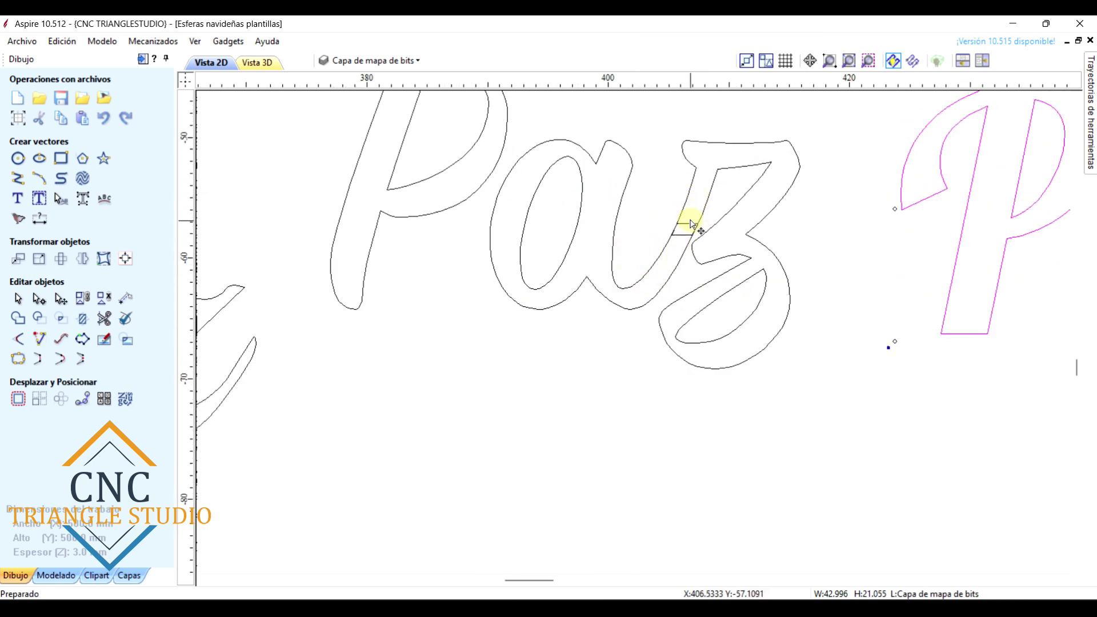
{"action": "scroll", "coordinate": [631, 279], "scroll_direction": "down", "scroll_amount": 2}
{"action": "scroll", "coordinate": [958, 294], "scroll_direction": "up", "scroll_amount": 2}
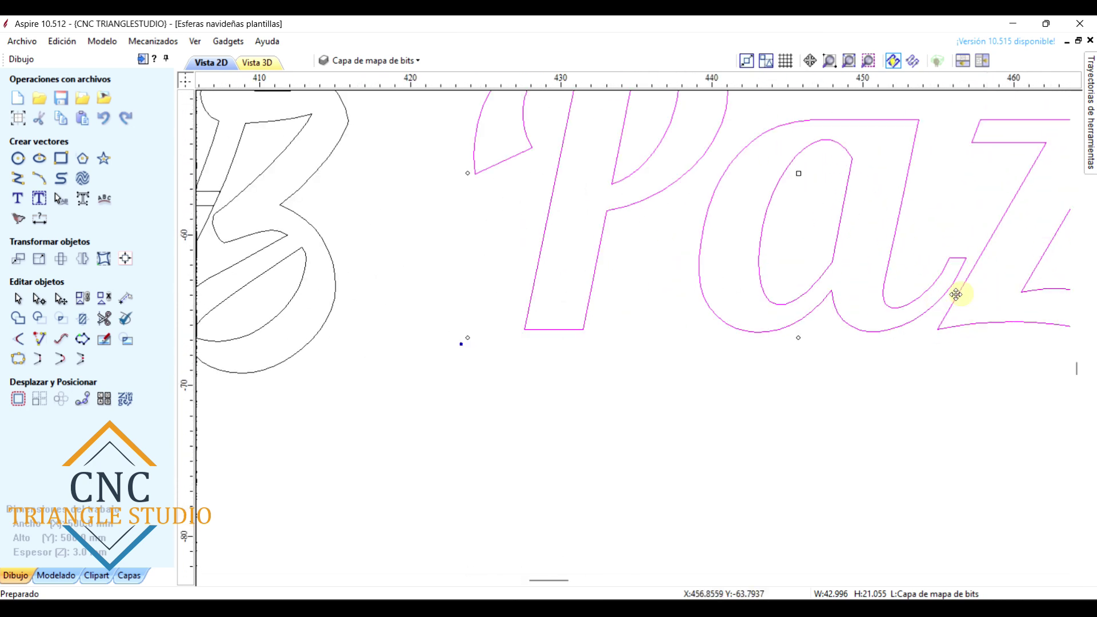
{"action": "scroll", "coordinate": [972, 287], "scroll_direction": "down", "scroll_amount": 2}
{"action": "scroll", "coordinate": [615, 263], "scroll_direction": "up", "scroll_amount": 2}
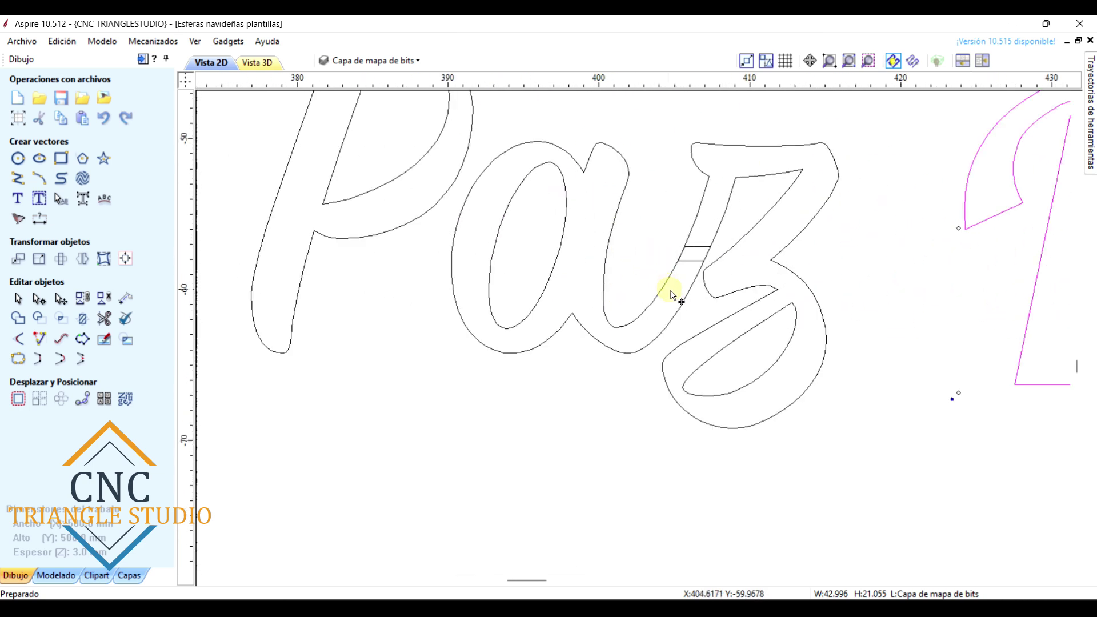
{"action": "scroll", "coordinate": [726, 225], "scroll_direction": "down", "scroll_amount": 2}
{"action": "scroll", "coordinate": [314, 327], "scroll_direction": "up", "scroll_amount": 2}
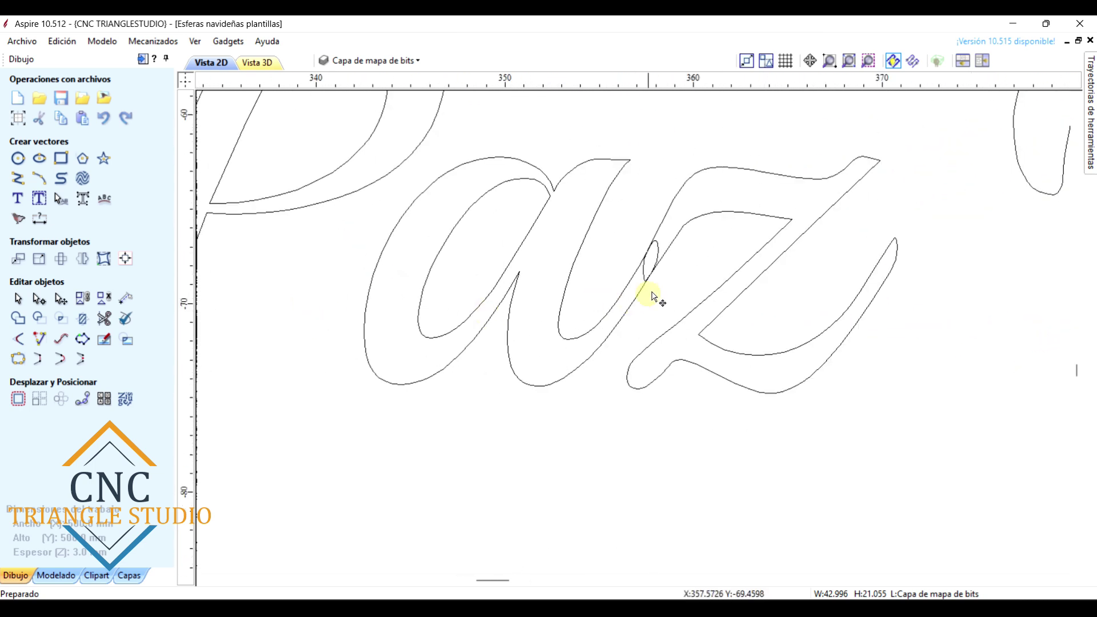
{"action": "scroll", "coordinate": [629, 287], "scroll_direction": "down", "scroll_amount": 1}
{"action": "scroll", "coordinate": [632, 280], "scroll_direction": "up", "scroll_amount": 2}
{"action": "scroll", "coordinate": [631, 280], "scroll_direction": "up", "scroll_amount": 1}
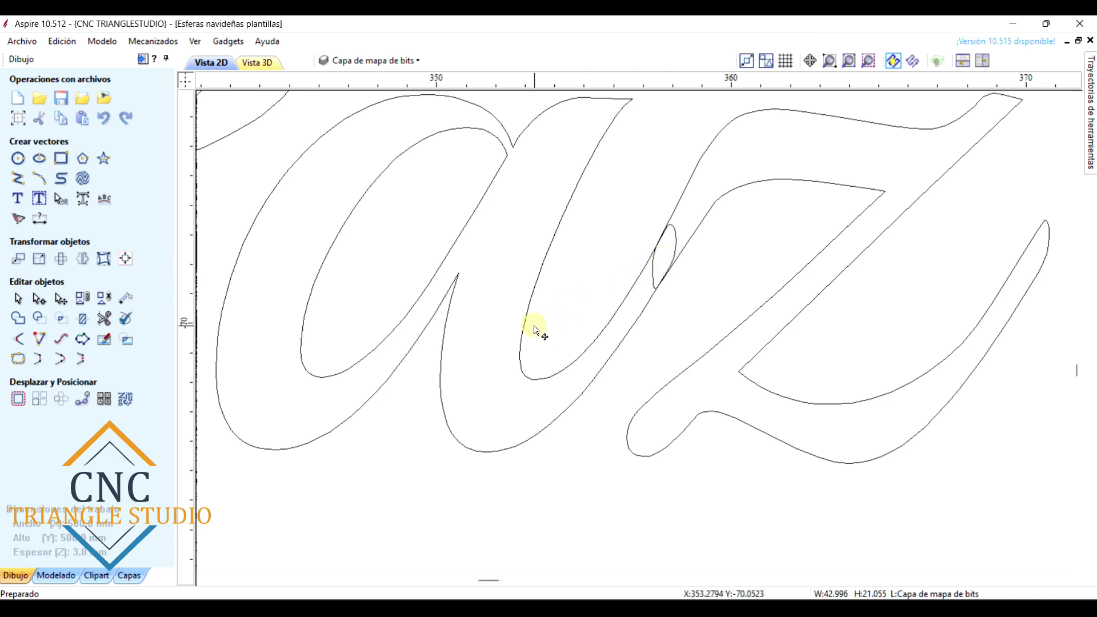
{"action": "scroll", "coordinate": [545, 321], "scroll_direction": "down", "scroll_amount": 2}
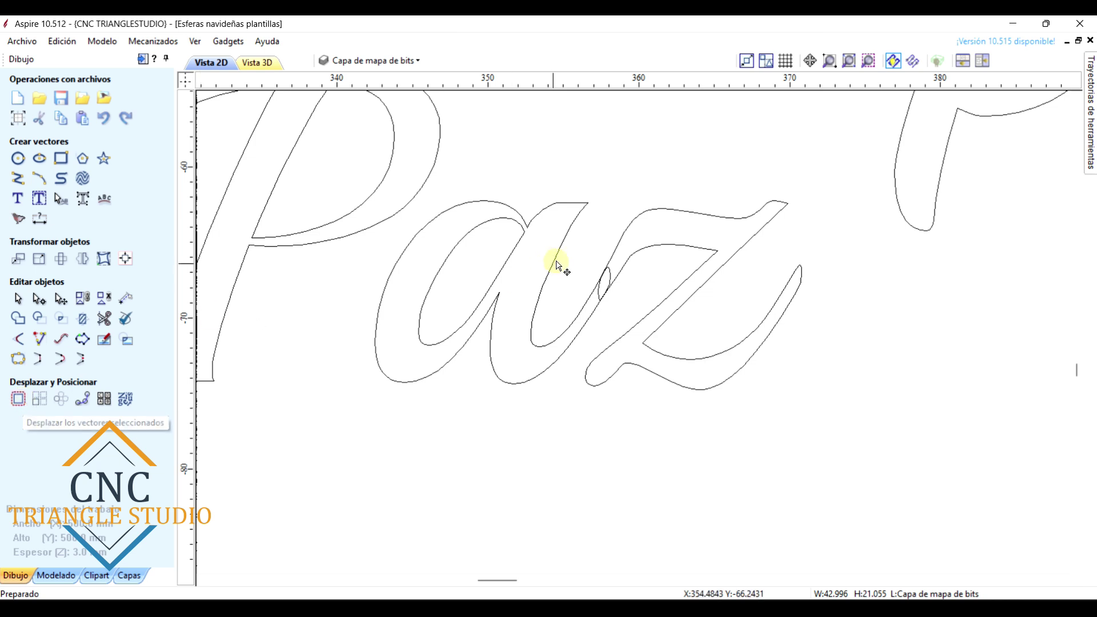
{"action": "scroll", "coordinate": [544, 273], "scroll_direction": "down", "scroll_amount": 5}
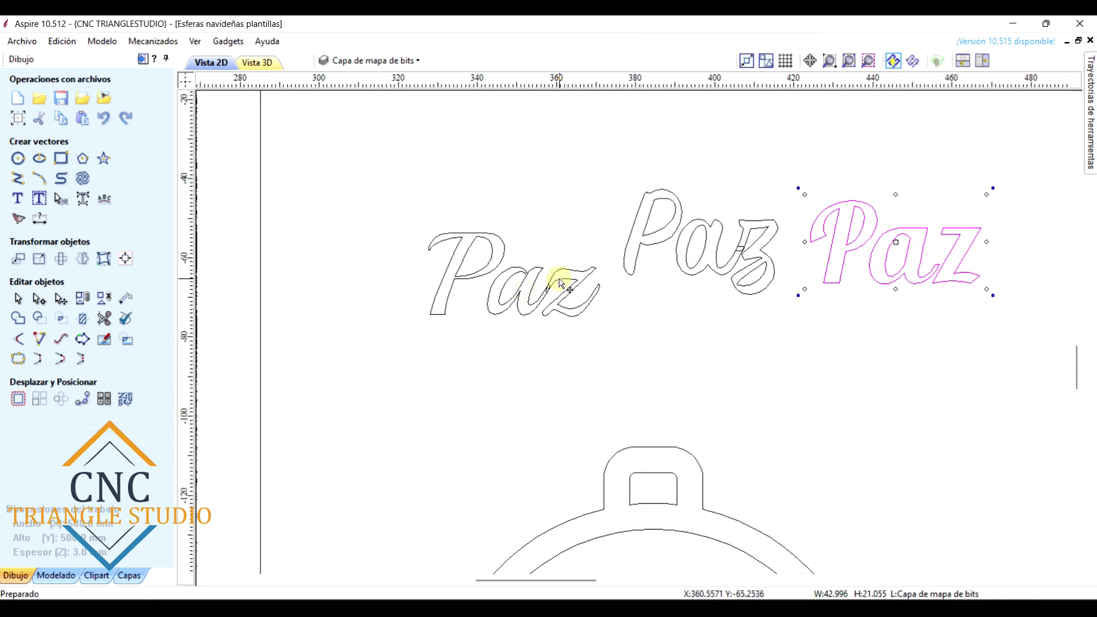
Move the Blenda Script "Paz" slightly lower, towards the blank ornament
{"action": "left_click_drag", "start_coordinate": [906, 269], "coordinate": [899, 319]}
{"action": "scroll", "coordinate": [817, 166], "scroll_direction": "down", "scroll_amount": 4}
{"action": "scroll", "coordinate": [818, 275], "scroll_direction": "down", "scroll_amount": 4}
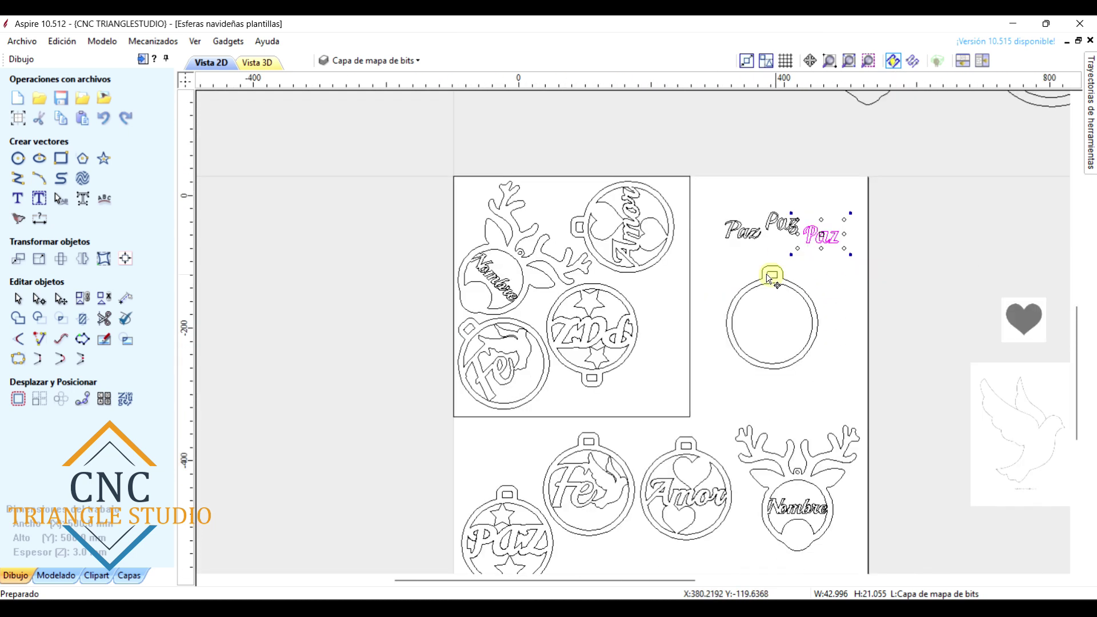
Move the Blenda Script "Paz" inside the blank ornament and enlarge it to about 79 mm wide and 39 mm high
{"action": "scroll", "coordinate": [618, 451], "scroll_direction": "up", "scroll_amount": 5}
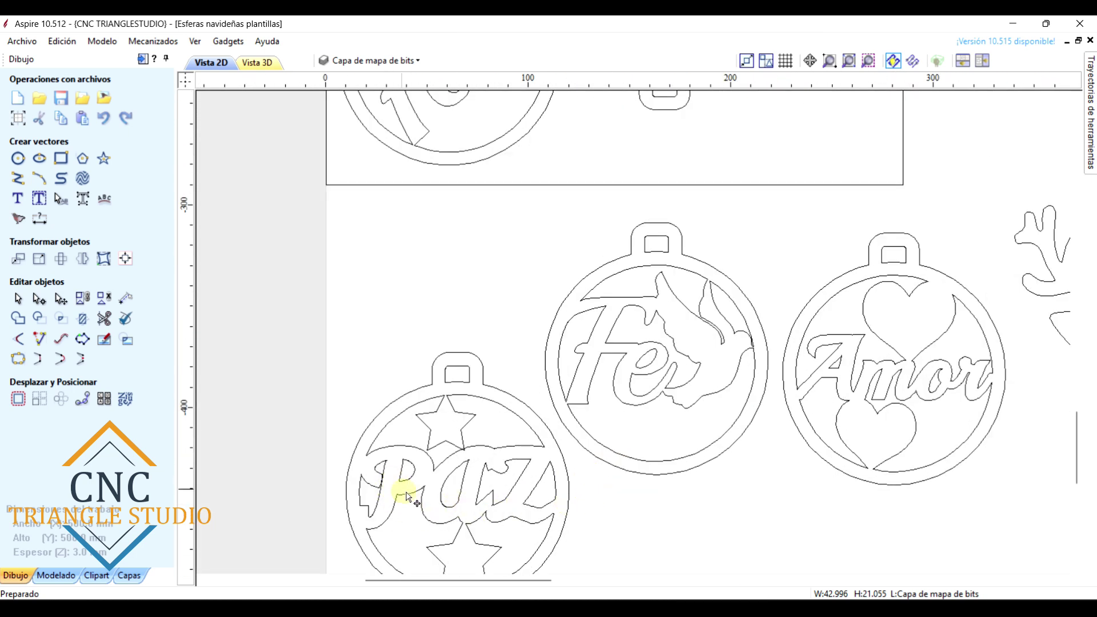
{"action": "scroll", "coordinate": [431, 469], "scroll_direction": "down", "scroll_amount": 4}
{"action": "scroll", "coordinate": [769, 182], "scroll_direction": "up", "scroll_amount": 4}
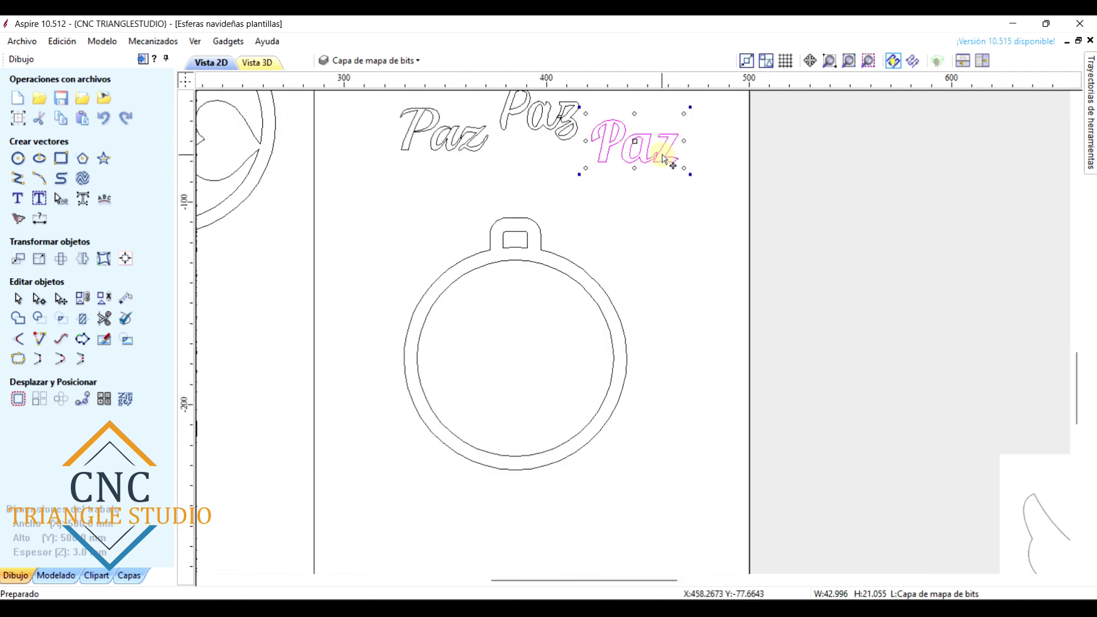
{"action": "left_click_drag", "start_coordinate": [649, 148], "coordinate": [574, 394]}
{"action": "left_click_drag", "start_coordinate": [454, 396], "coordinate": [429, 408]}
{"action": "mouse_move", "coordinate": [491, 372]}
{"action": "left_mouse_down"}
{"action": "mouse_move", "coordinate": [484, 364]}
{"action": "mouse_move", "coordinate": [501, 365]}
{"action": "left_mouse_up"}
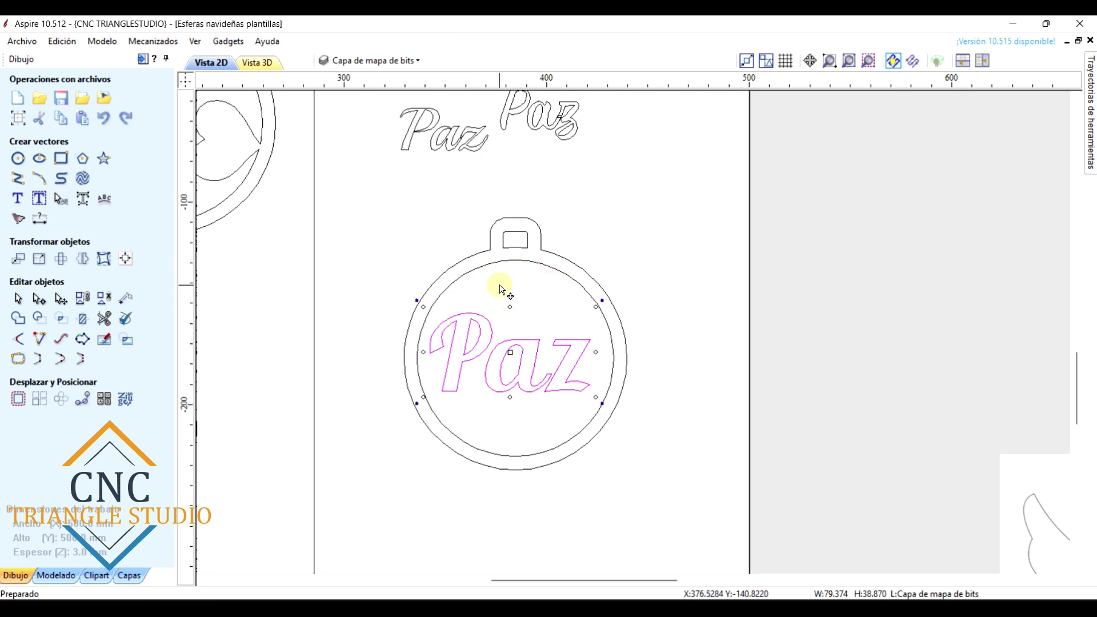
Examine the decorations on the finished "Paz", "Fe" and "Amor" ornaments and the heart and dove images as references for the blank ornament
{"action": "scroll", "coordinate": [503, 288], "scroll_direction": "down", "scroll_amount": 3}
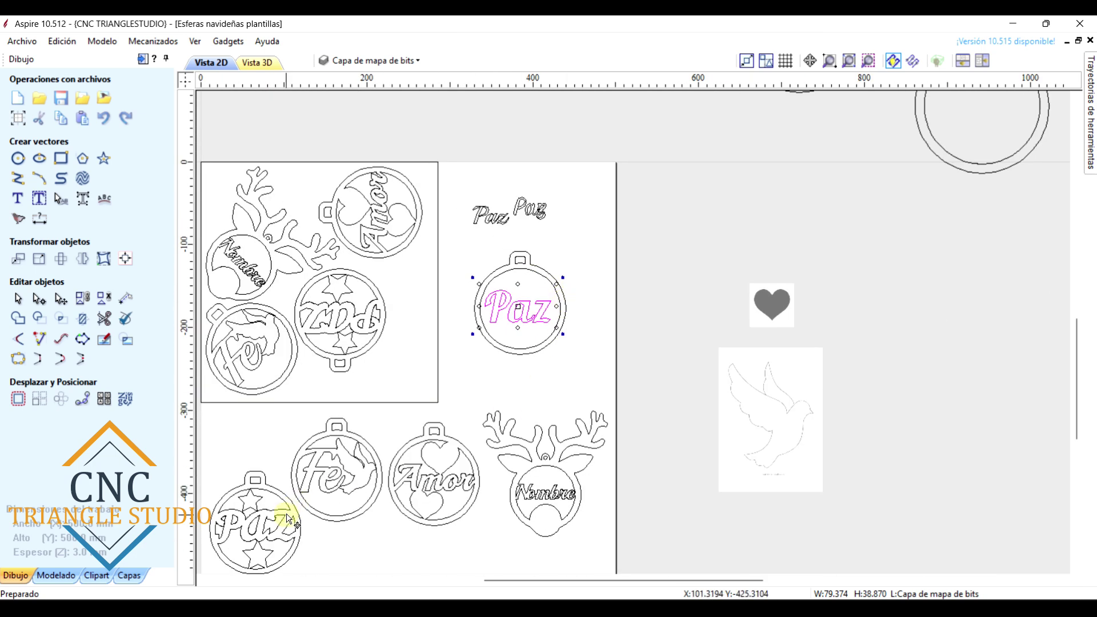
{"action": "scroll", "coordinate": [252, 535], "scroll_direction": "up", "scroll_amount": 1}
{"action": "scroll", "coordinate": [251, 533], "scroll_direction": "up", "scroll_amount": 2}
{"action": "scroll", "coordinate": [255, 456], "scroll_direction": "down", "scroll_amount": 4}
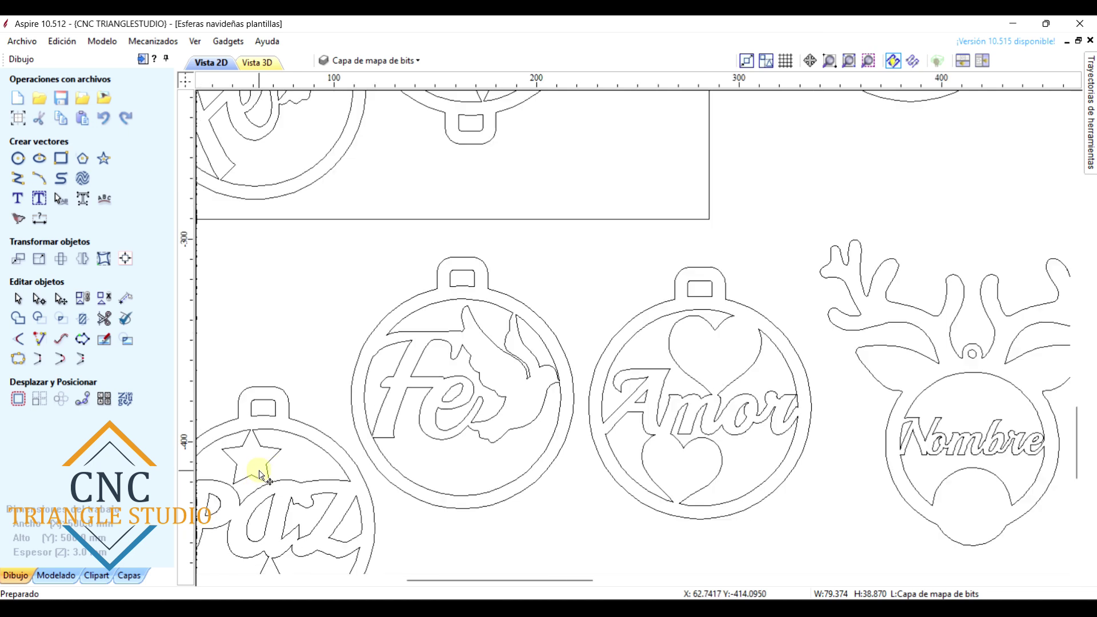
{"action": "scroll", "coordinate": [538, 238], "scroll_direction": "up", "scroll_amount": 3}
{"action": "scroll", "coordinate": [537, 237], "scroll_direction": "up", "scroll_amount": 2}
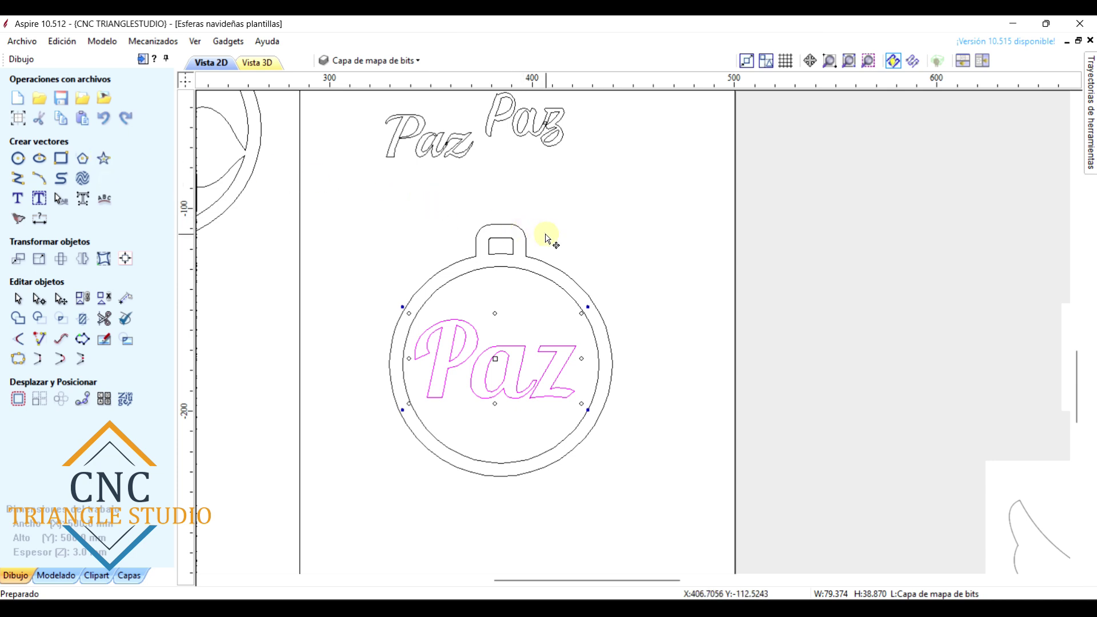
{"action": "scroll", "coordinate": [547, 239], "scroll_direction": "down", "scroll_amount": 3}
{"action": "left_click", "coordinate": [770, 283]}
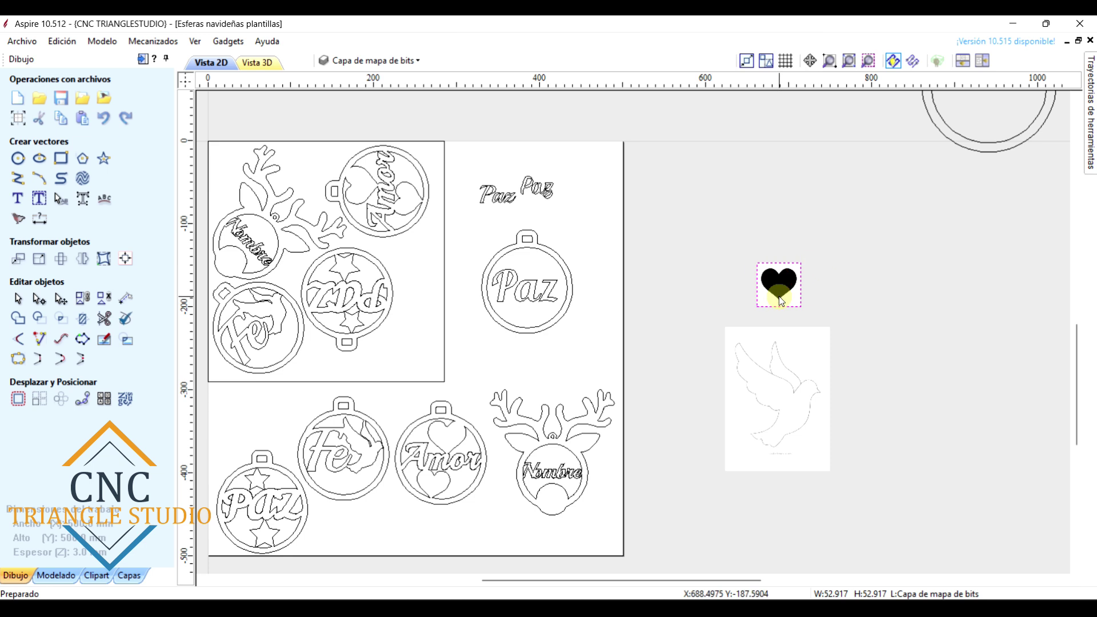
{"action": "scroll", "coordinate": [780, 295], "scroll_direction": "up", "scroll_amount": 2}
{"action": "scroll", "coordinate": [792, 283], "scroll_direction": "down", "scroll_amount": 1}
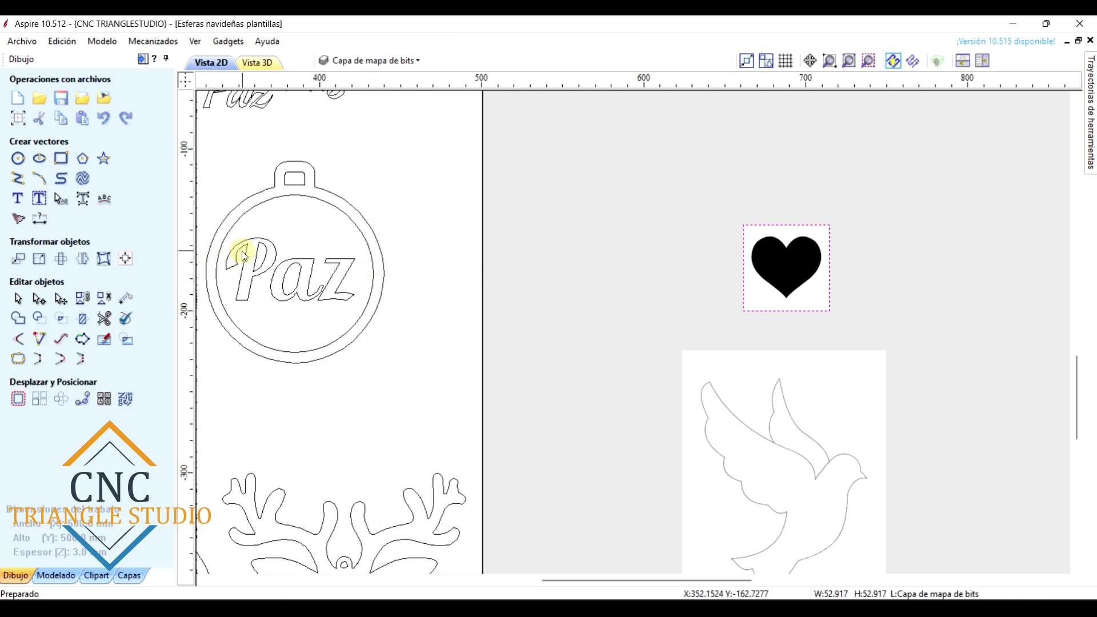
{"action": "scroll", "coordinate": [243, 252], "scroll_direction": "up", "scroll_amount": 2}
{"action": "scroll", "coordinate": [257, 245], "scroll_direction": "down", "scroll_amount": 2}
{"action": "scroll", "coordinate": [260, 253], "scroll_direction": "up", "scroll_amount": 1}
{"action": "scroll", "coordinate": [261, 253], "scroll_direction": "down", "scroll_amount": 1}
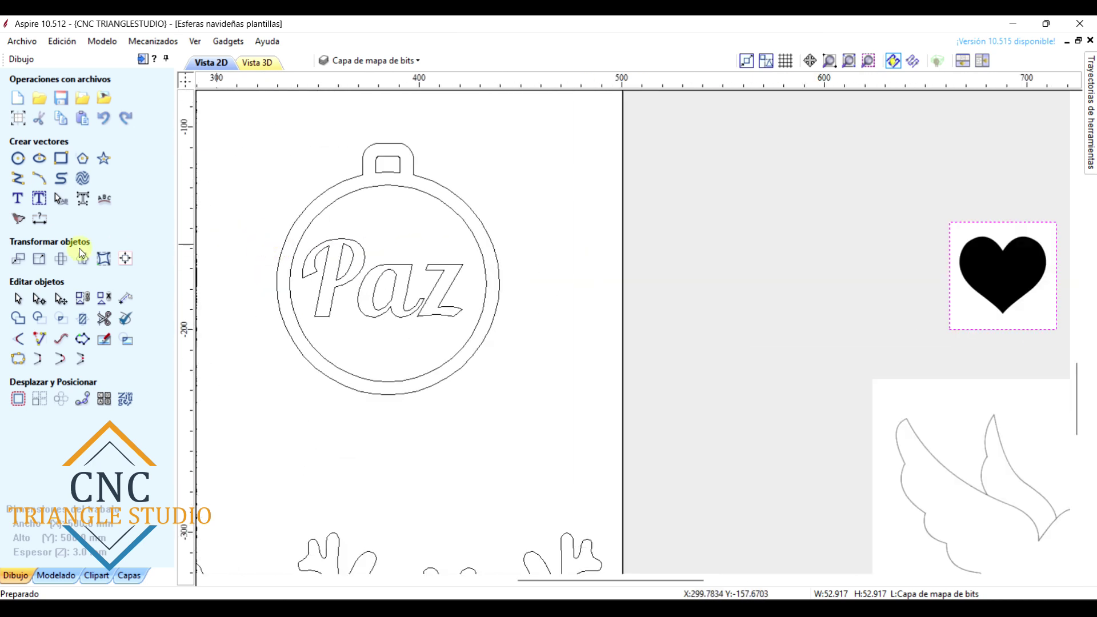
Draw a five-pointed star about 42 mm wide and 40 mm high above "Paz", with its upper tip crossing the ornament's inner circle
{"action": "left_click", "coordinate": [103, 159]}
{"action": "mouse_move", "coordinate": [499, 149]}
{"action": "left_mouse_down"}
{"action": "mouse_move", "coordinate": [539, 187]}
{"action": "mouse_move", "coordinate": [521, 167]}
{"action": "mouse_move", "coordinate": [448, 211]}
{"action": "mouse_move", "coordinate": [430, 242]}
{"action": "left_mouse_up"}
{"action": "key", "text": "Escape"}
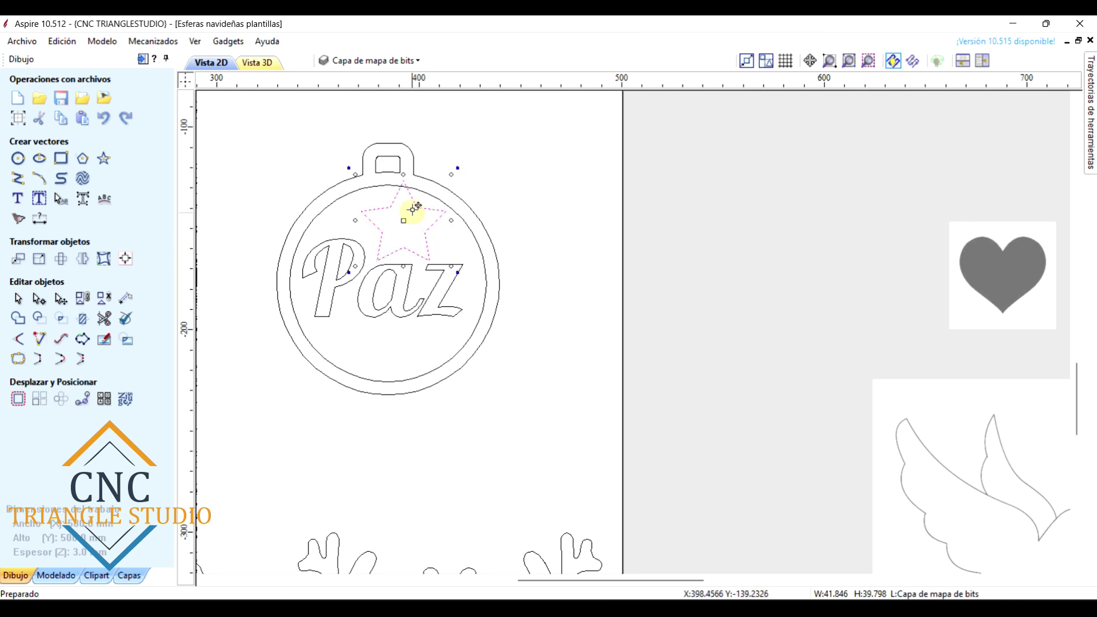
{"action": "scroll", "coordinate": [411, 205], "scroll_direction": "up", "scroll_amount": 3}
{"action": "scroll", "coordinate": [398, 157], "scroll_direction": "up", "scroll_amount": 3}
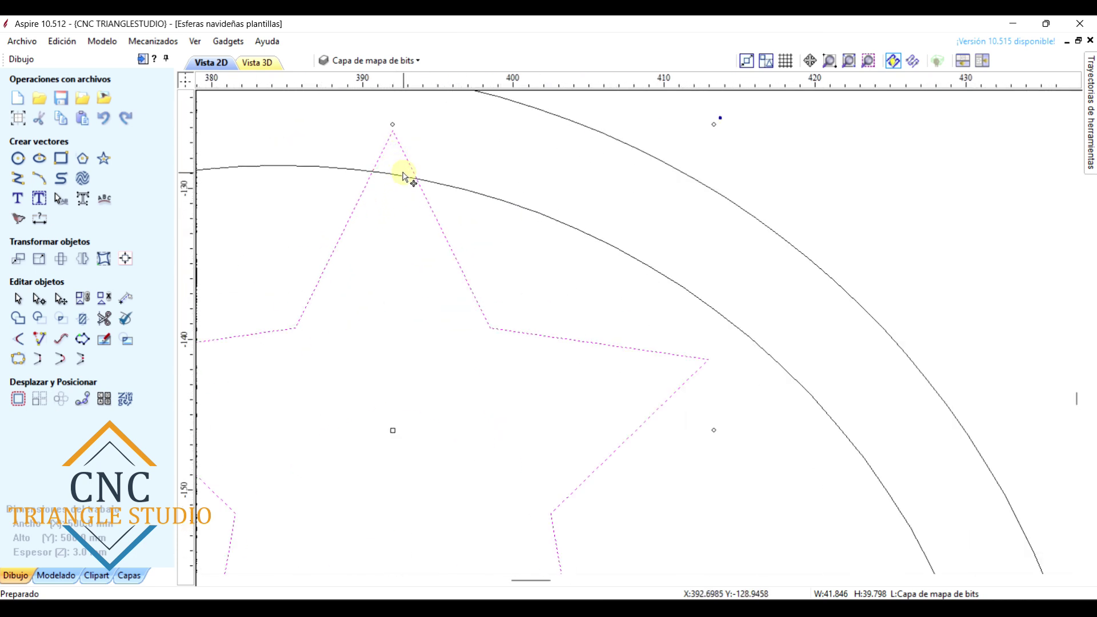
{"action": "scroll", "coordinate": [494, 171], "scroll_direction": "down", "scroll_amount": 3}
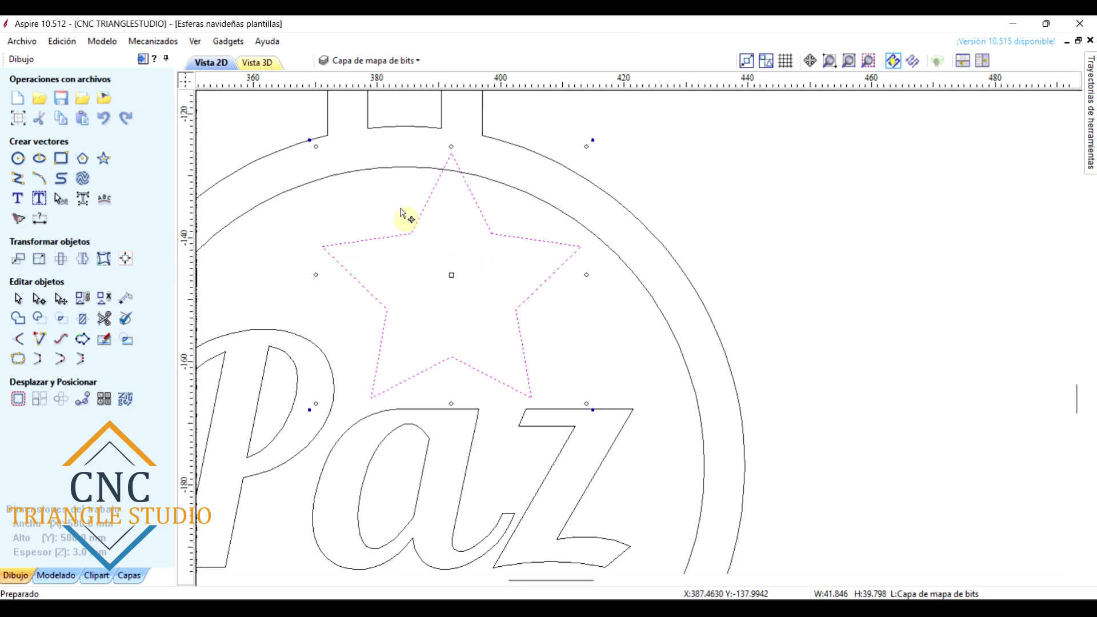
{"action": "scroll", "coordinate": [441, 170], "scroll_direction": "up", "scroll_amount": 2}
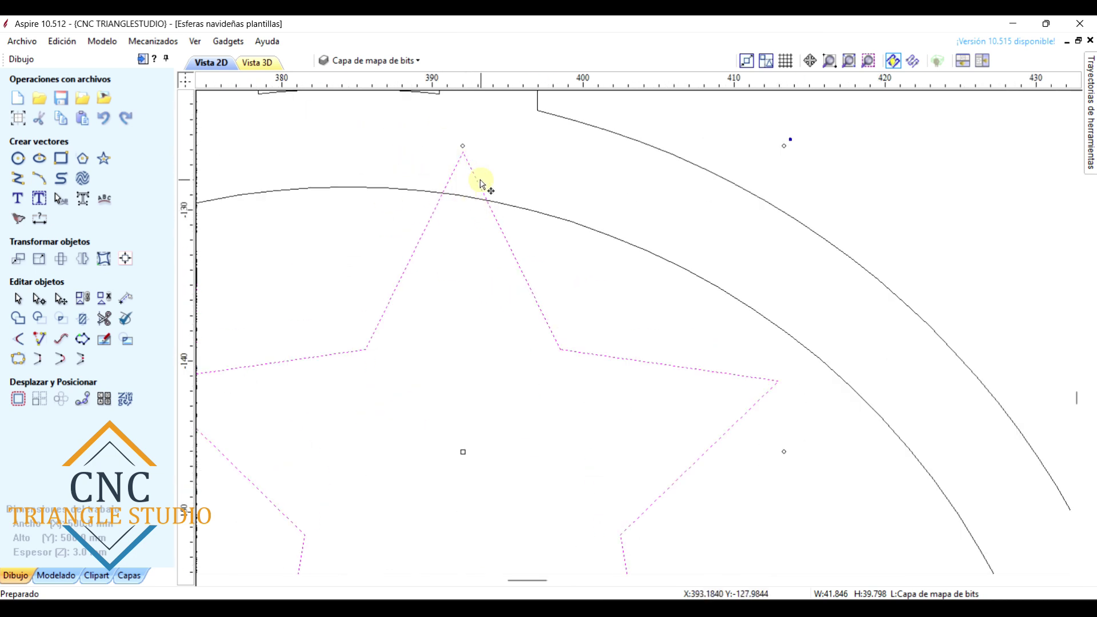
{"action": "scroll", "coordinate": [482, 185], "scroll_direction": "down", "scroll_amount": 2}
{"action": "scroll", "coordinate": [482, 185], "scroll_direction": "down", "scroll_amount": 1}
Move the large "Paz" out of the ornament to the free space beside it and convert the text to curves
{"action": "left_click", "coordinate": [521, 399]}
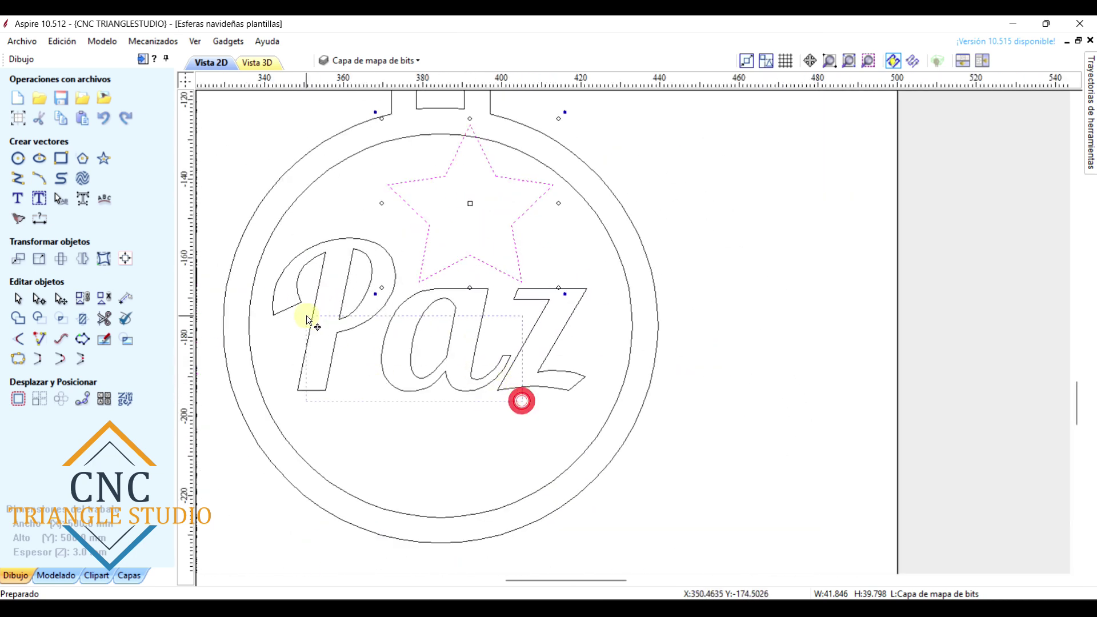
{"action": "left_click_drag", "start_coordinate": [348, 335], "coordinate": [707, 222]}
{"action": "scroll", "coordinate": [743, 229], "scroll_direction": "down", "scroll_amount": 2}
{"action": "scroll", "coordinate": [768, 236], "scroll_direction": "up", "scroll_amount": 3}
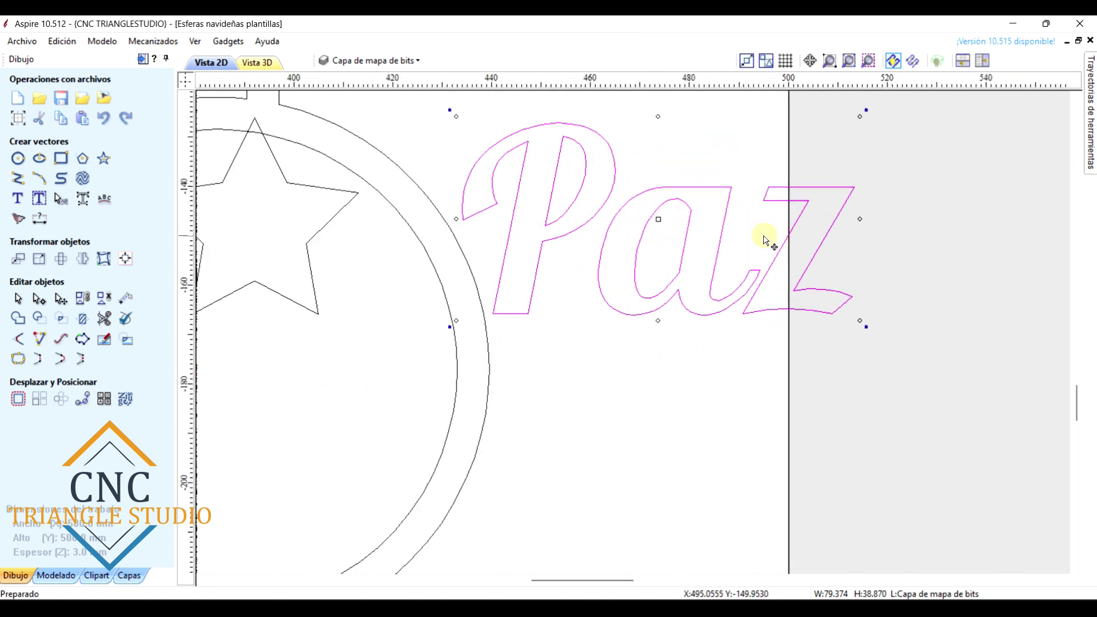
{"action": "right_click", "coordinate": [719, 232]}
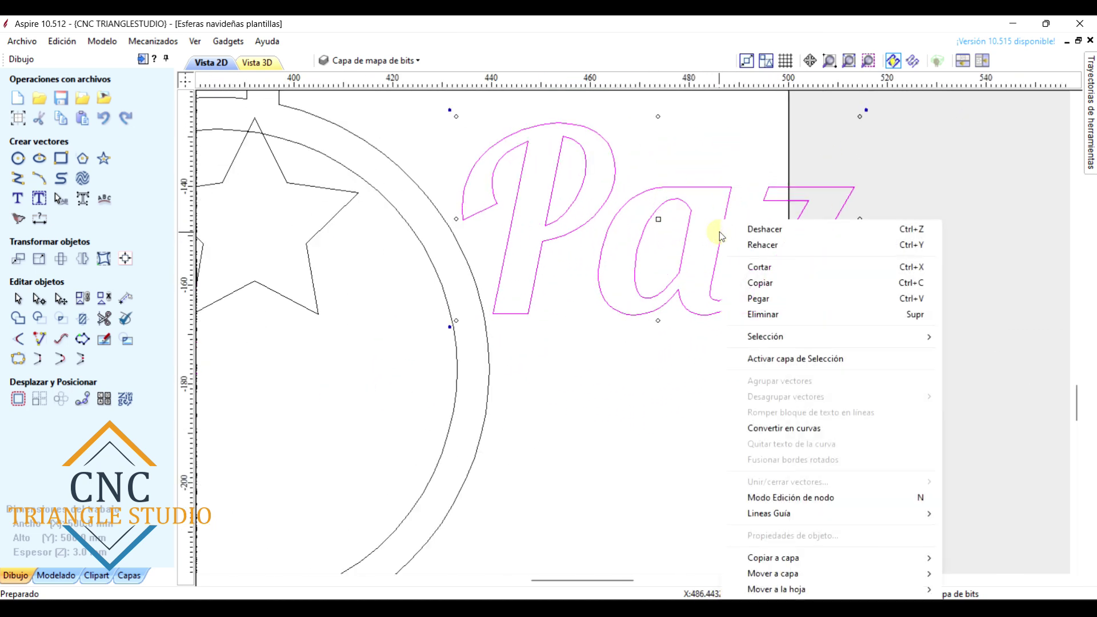
{"action": "left_click", "coordinate": [841, 430]}
{"action": "left_click", "coordinate": [656, 335]}
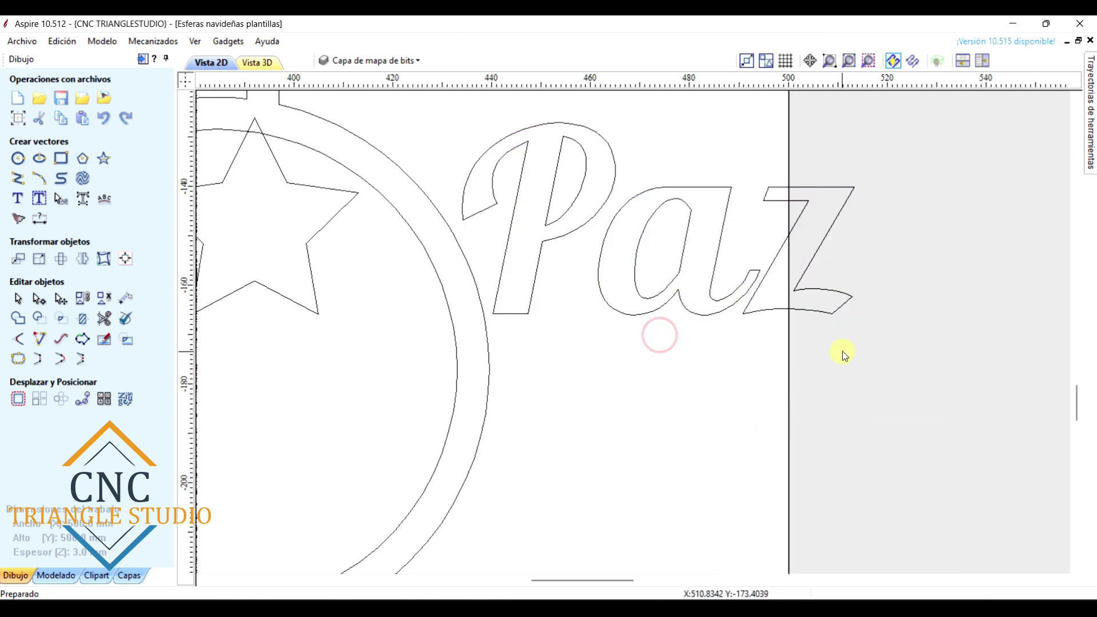
Select the "a" and "z" of the large "Paz" and nudge them towards the "P" until the "a" overlaps it
{"action": "left_click_drag", "start_coordinate": [842, 351], "coordinate": [773, 246]}
{"action": "left_click", "coordinate": [736, 338]}
{"action": "left_click_drag", "start_coordinate": [862, 376], "coordinate": [628, 181]}
{"action": "key", "text": "Left"}
{"action": "key", "text": "Left"}
{"action": "key", "text": "Left"}
{"action": "key", "text": "Left"}
{"action": "key", "text": "Left"}
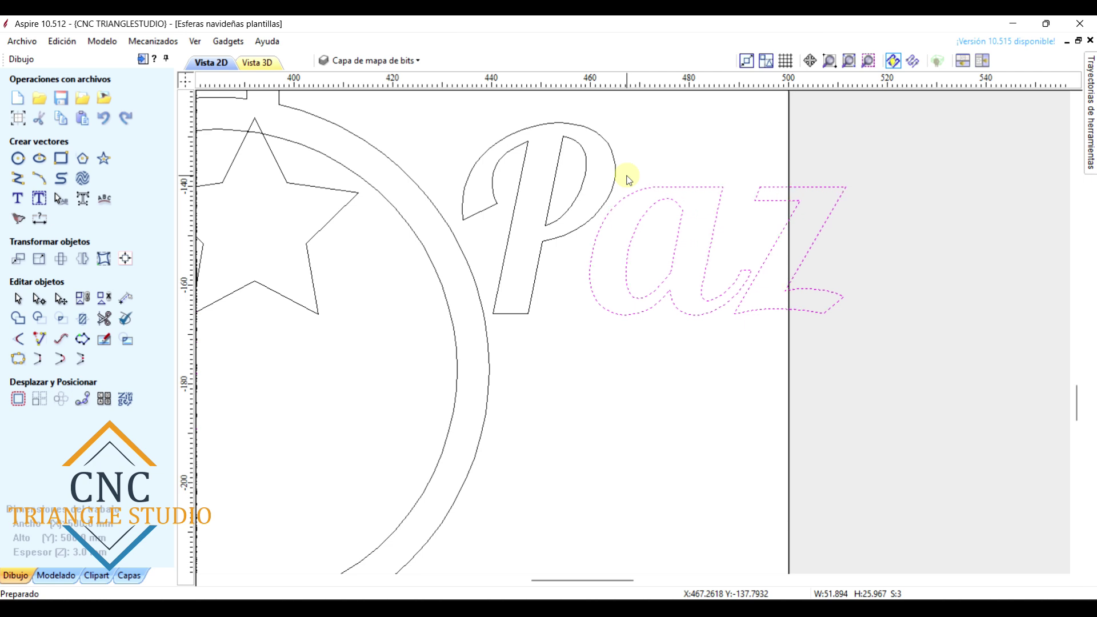
Nudge the "z" of the large "Paz" closer to the "a" so that the two letters overlap more
{"action": "scroll", "coordinate": [606, 198], "scroll_direction": "up", "scroll_amount": 2}
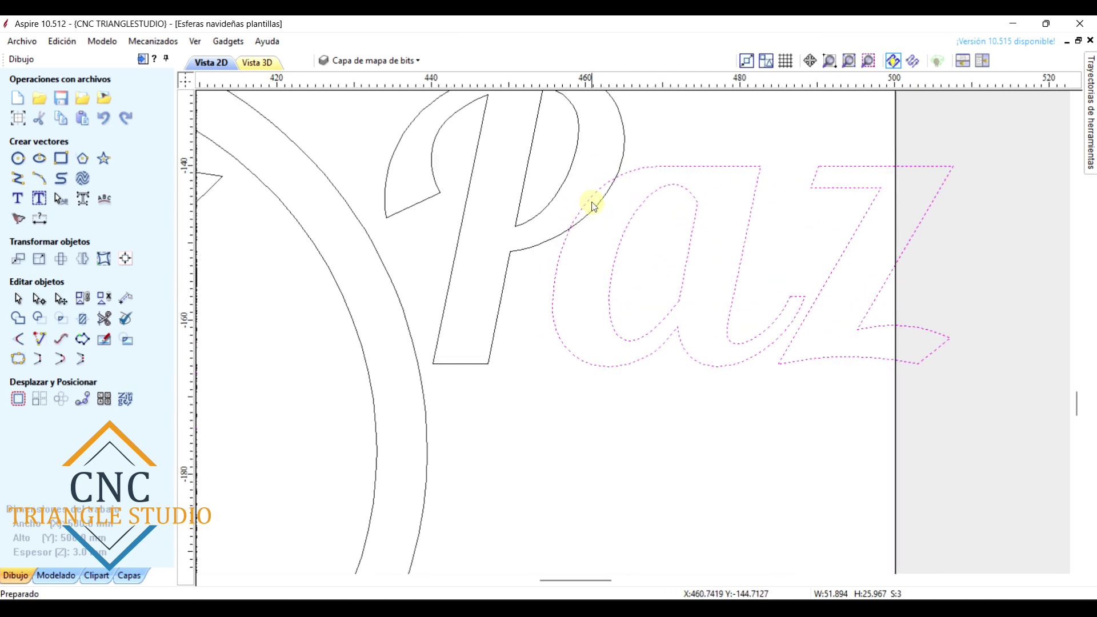
{"action": "left_click", "coordinate": [870, 398]}
{"action": "left_click", "coordinate": [941, 370]}
{"action": "key", "text": "Left"}
{"action": "key", "text": "Left"}
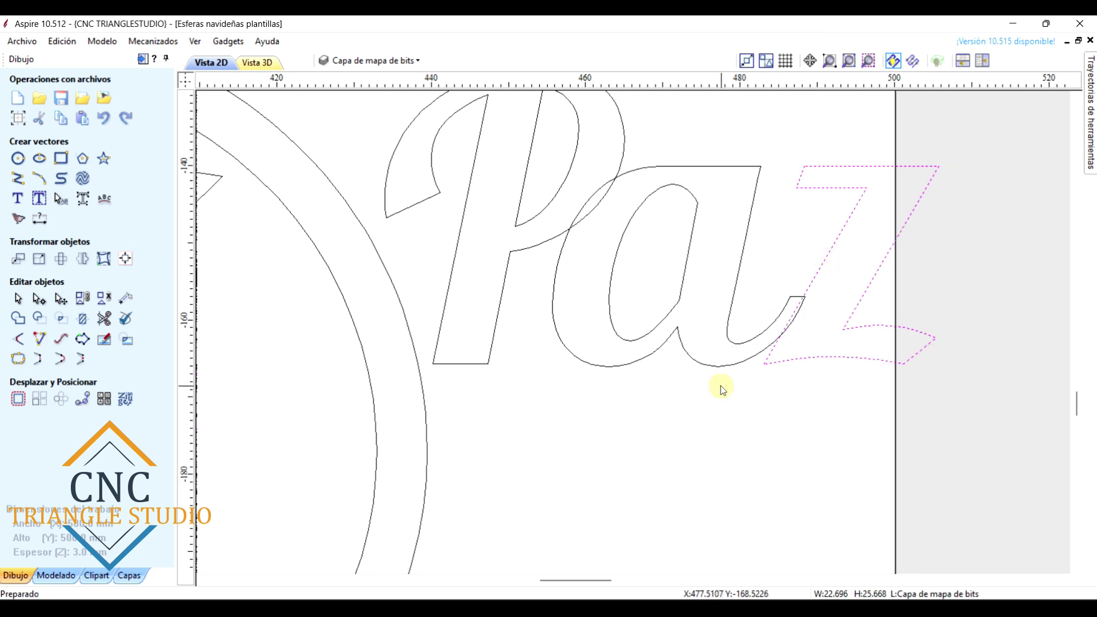
{"action": "left_click", "coordinate": [721, 387]}
Duplicate the large "Paz" with its overlapping letters and place the copy above the original
{"action": "scroll", "coordinate": [911, 382], "scroll_direction": "down", "scroll_amount": 4}
{"action": "left_click_drag", "start_coordinate": [907, 387], "coordinate": [649, 211]}
{"action": "scroll", "coordinate": [708, 289], "scroll_direction": "down", "scroll_amount": 4}
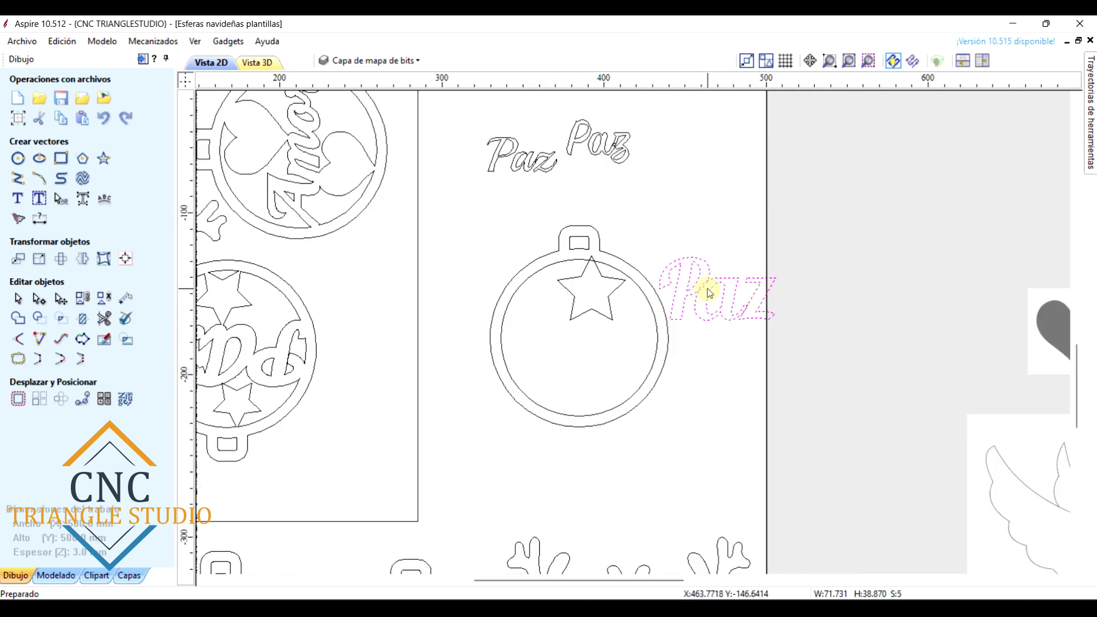
{"action": "left_click", "coordinate": [710, 293]}
{"action": "left_click", "coordinate": [712, 291]}
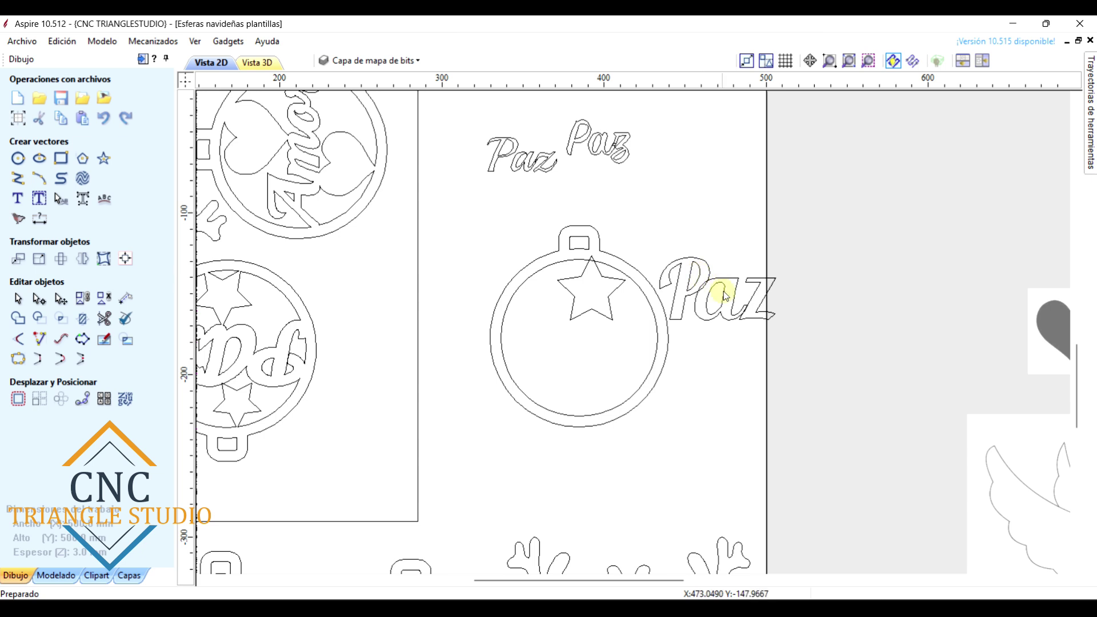
{"action": "left_click_drag", "start_coordinate": [776, 333], "coordinate": [688, 215]}
Offset the copied "Paz" outwards by 0.2 mm with sharp corners, keeping the original and continuing despite the overlapping vectors
{"action": "scroll", "coordinate": [713, 177], "scroll_direction": "up", "scroll_amount": 2}
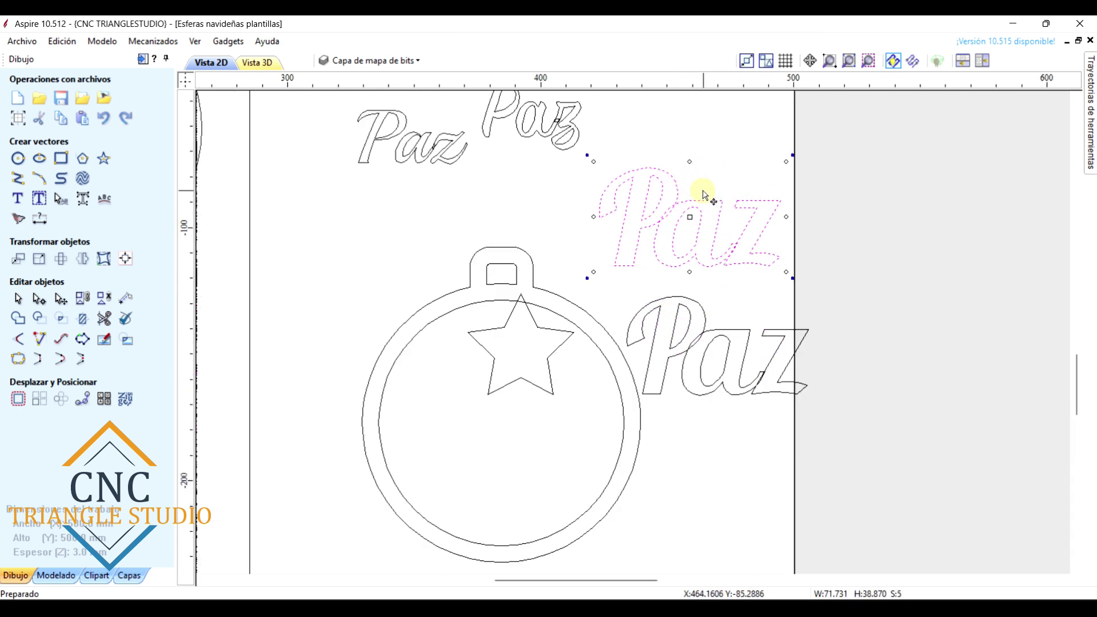
{"action": "scroll", "coordinate": [735, 154], "scroll_direction": "up", "scroll_amount": 2}
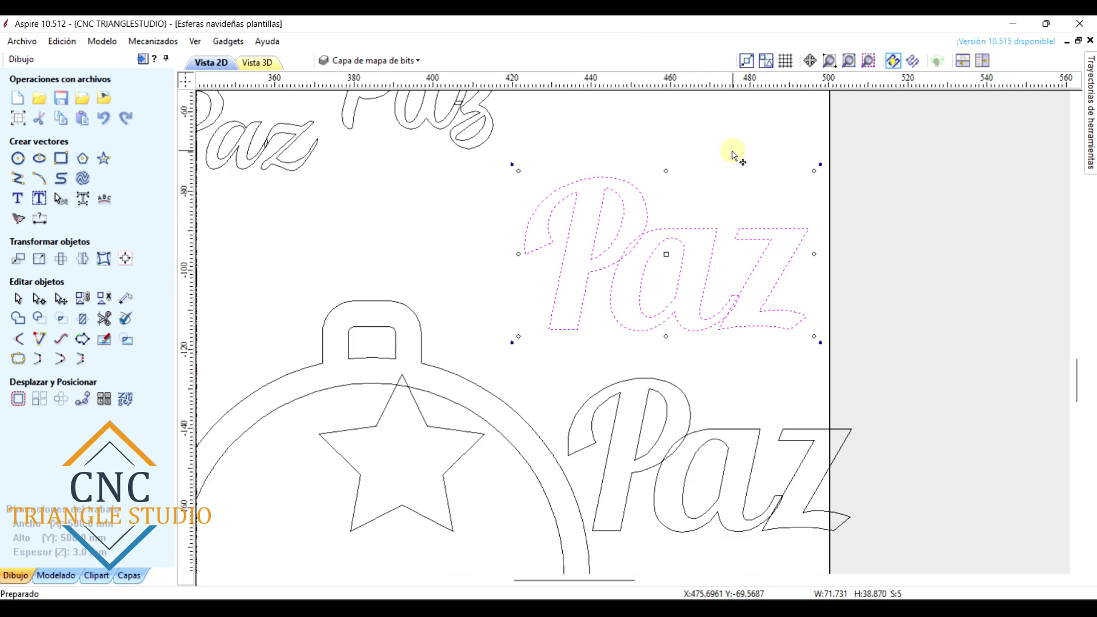
{"action": "left_click", "coordinate": [18, 399]}
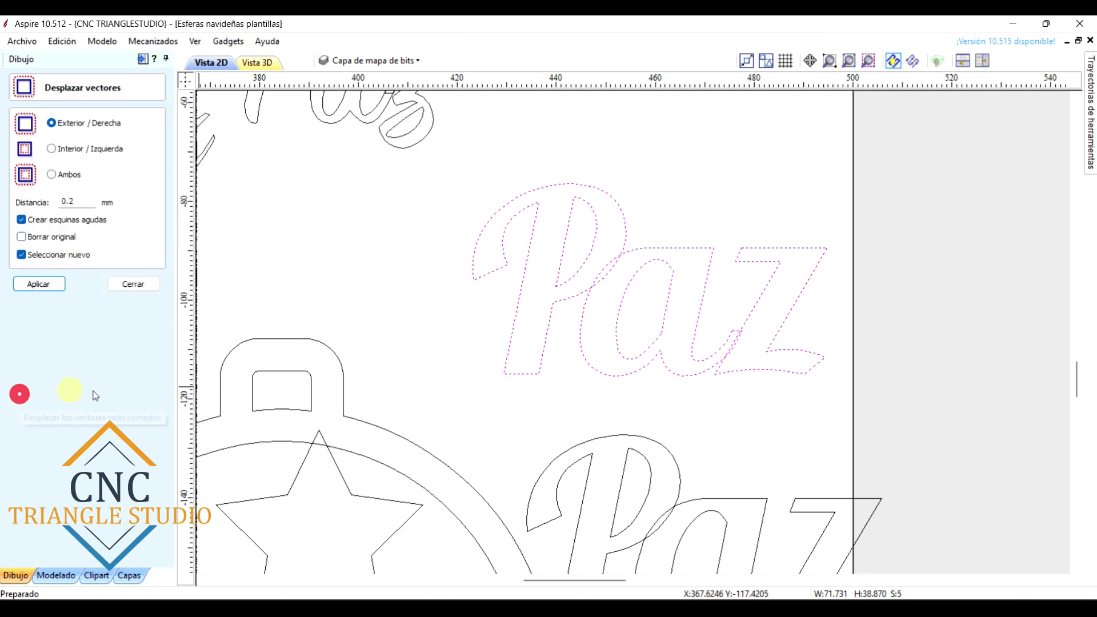
{"action": "left_click", "coordinate": [85, 202]}
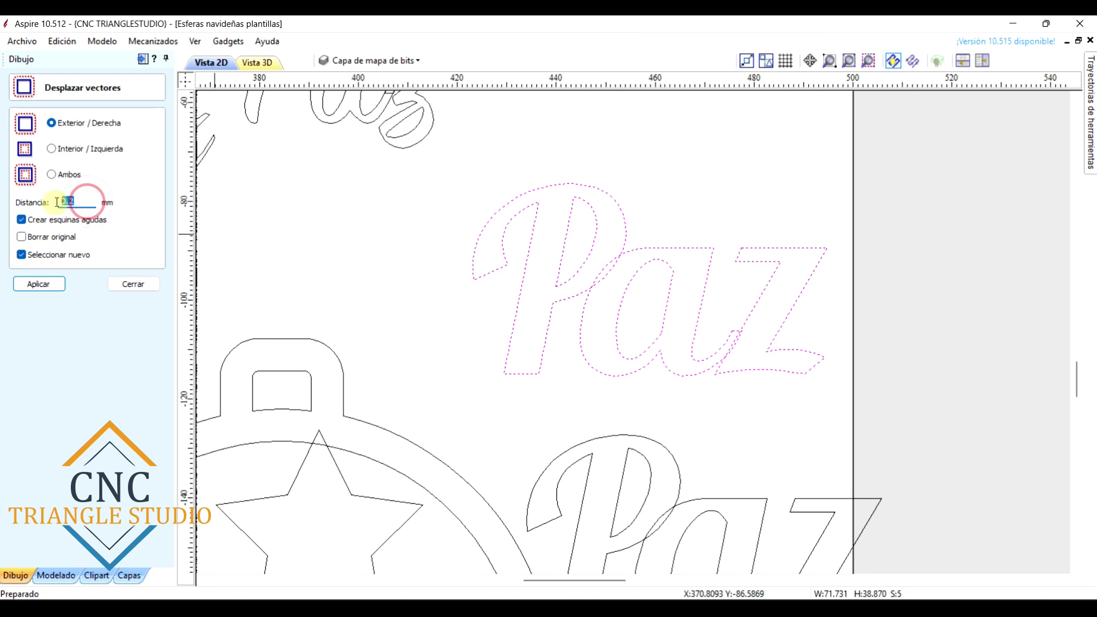
{"action": "left_click", "coordinate": [50, 284]}
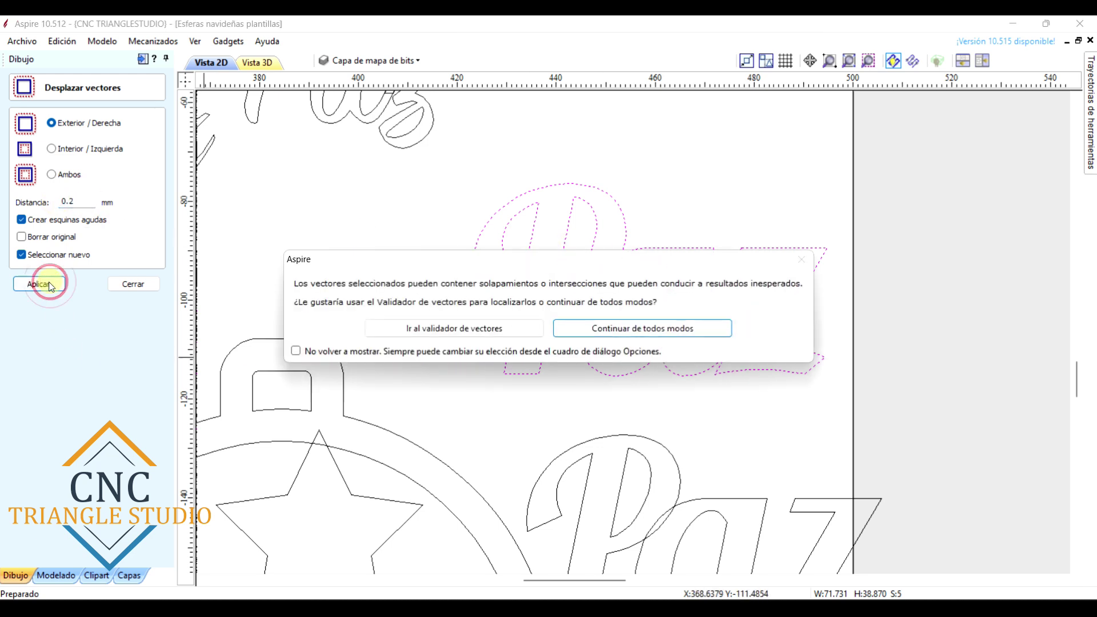
{"action": "left_click", "coordinate": [646, 330]}
Check the offset outline where the letters join, and move it above the source letters
{"action": "scroll", "coordinate": [722, 292], "scroll_direction": "up", "scroll_amount": 3}
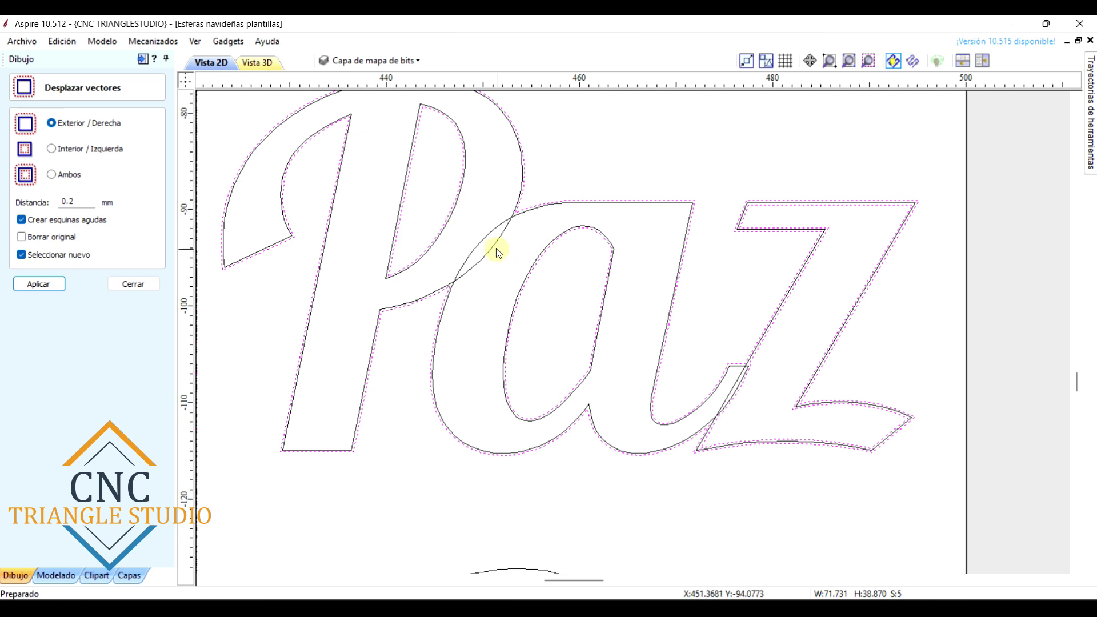
{"action": "scroll", "coordinate": [497, 248], "scroll_direction": "up", "scroll_amount": 2}
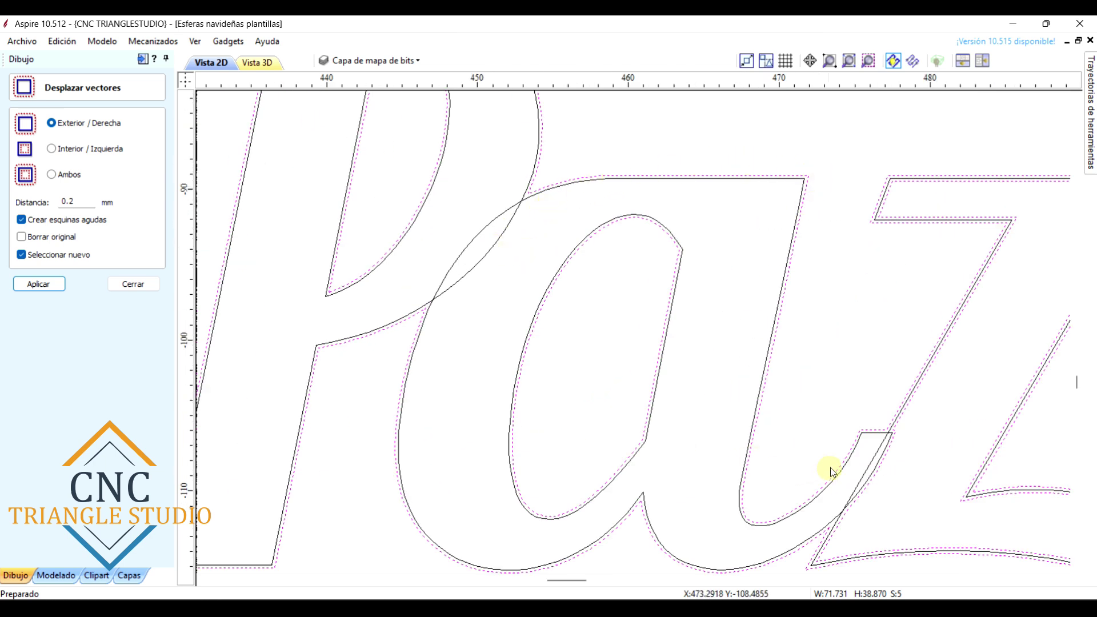
{"action": "scroll", "coordinate": [867, 222], "scroll_direction": "down", "scroll_amount": 2}
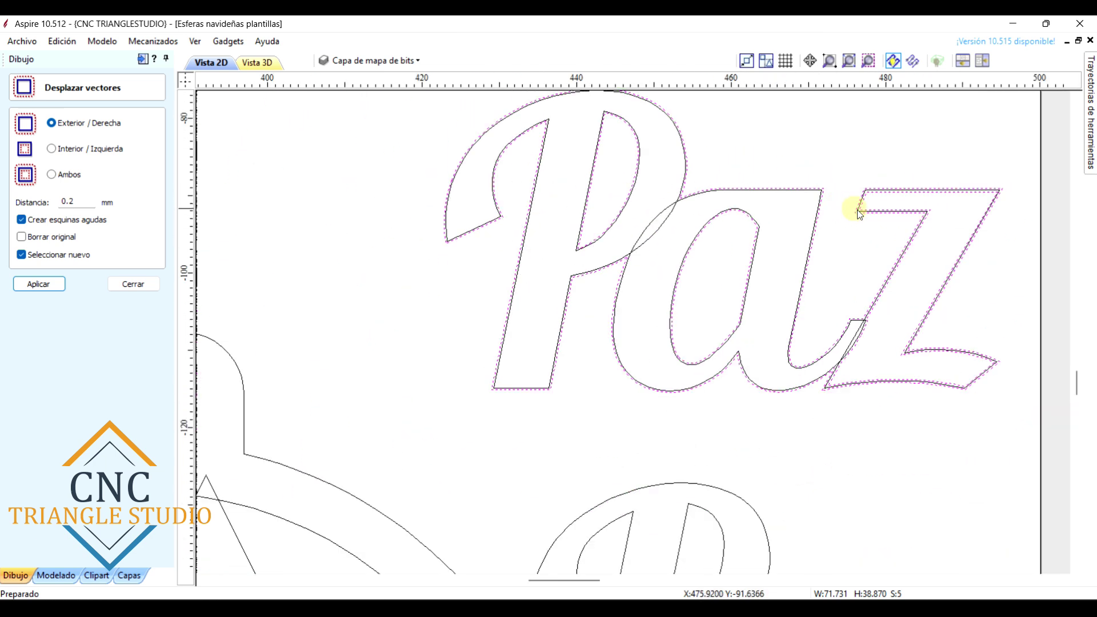
{"action": "scroll", "coordinate": [767, 161], "scroll_direction": "up", "scroll_amount": 1}
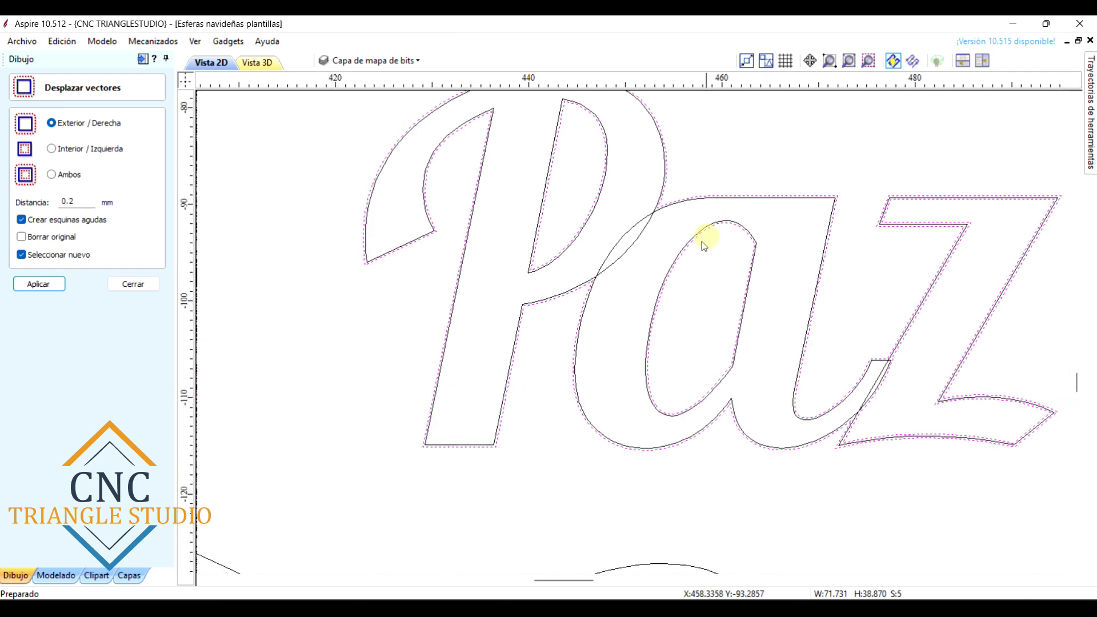
{"action": "scroll", "coordinate": [703, 243], "scroll_direction": "down", "scroll_amount": 3}
{"action": "scroll", "coordinate": [635, 270], "scroll_direction": "up", "scroll_amount": 2}
{"action": "left_click_drag", "start_coordinate": [631, 264], "coordinate": [632, 65]}
{"action": "scroll", "coordinate": [631, 249], "scroll_direction": "down", "scroll_amount": 2}
{"action": "scroll", "coordinate": [673, 140], "scroll_direction": "up", "scroll_amount": 1}
{"action": "left_click", "coordinate": [669, 135]}
Delete the redundant inner "z" contour from the offset "Paz" and check the merged outline
{"action": "scroll", "coordinate": [753, 199], "scroll_direction": "up", "scroll_amount": 4}
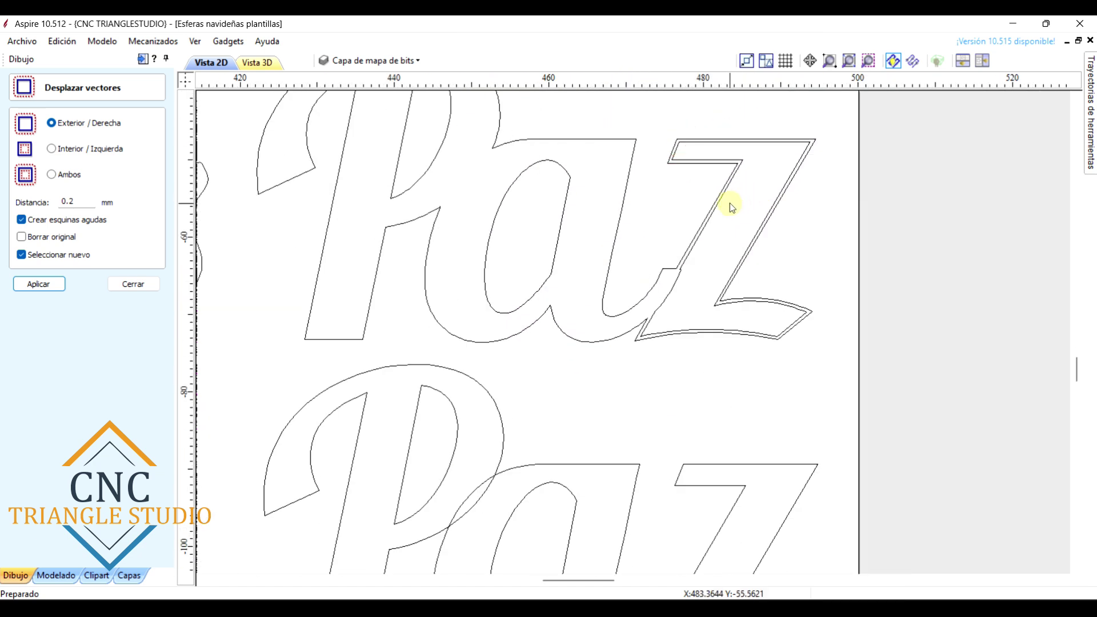
{"action": "left_click", "coordinate": [719, 194]}
{"action": "key", "text": "Delete"}
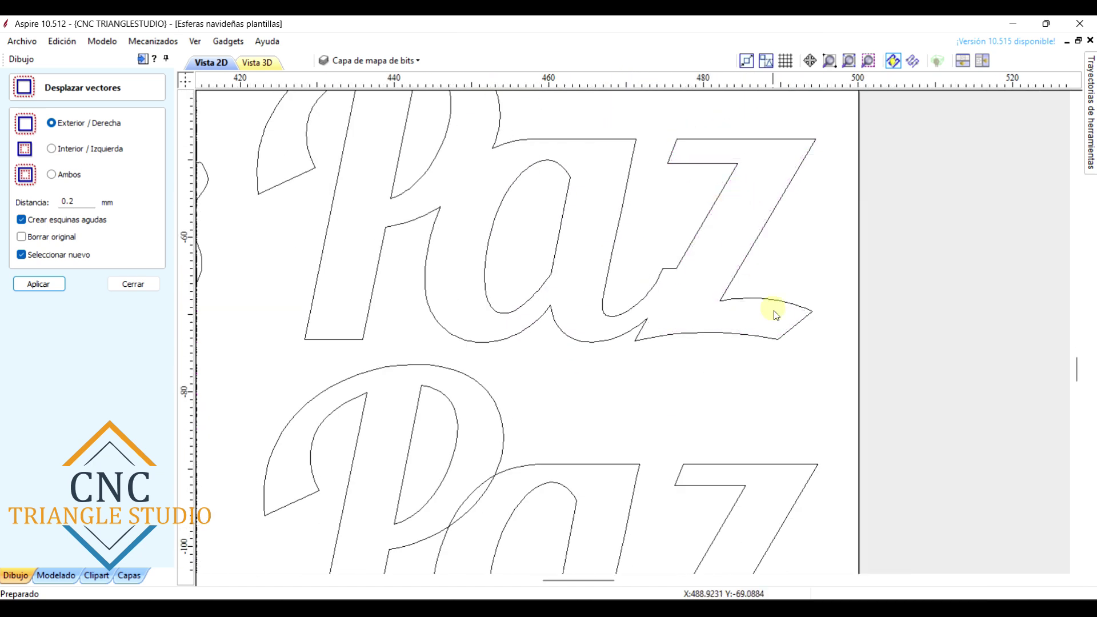
{"action": "scroll", "coordinate": [753, 267], "scroll_direction": "down", "scroll_amount": 2}
{"action": "left_click", "coordinate": [799, 343]}
{"action": "left_click", "coordinate": [743, 341]}
{"action": "scroll", "coordinate": [631, 289], "scroll_direction": "up", "scroll_amount": 2}
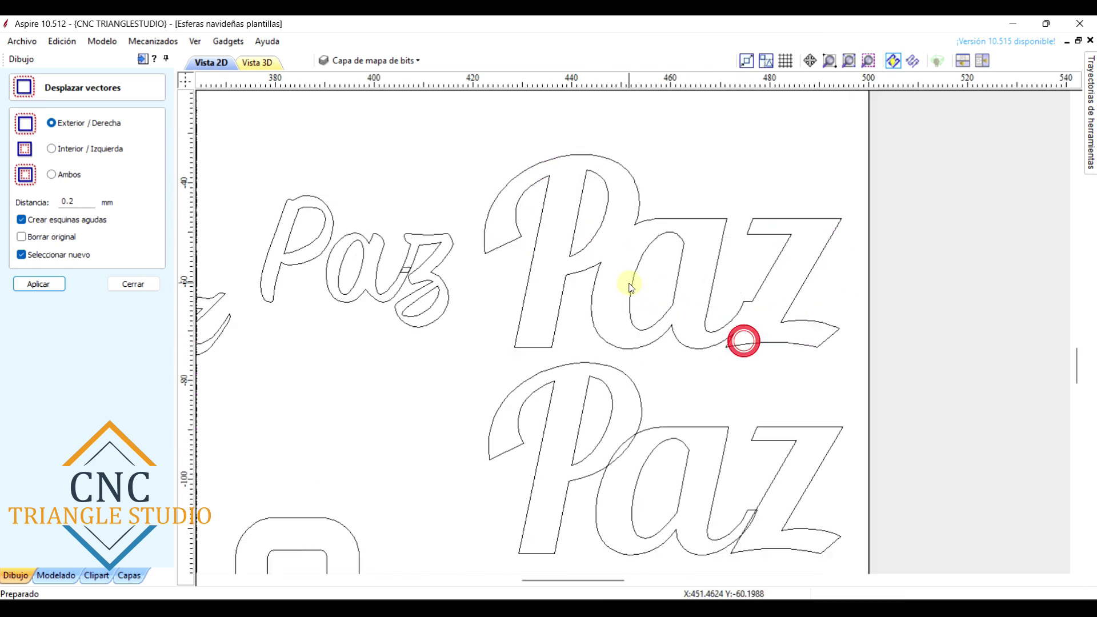
{"action": "scroll", "coordinate": [703, 314], "scroll_direction": "down", "scroll_amount": 3}
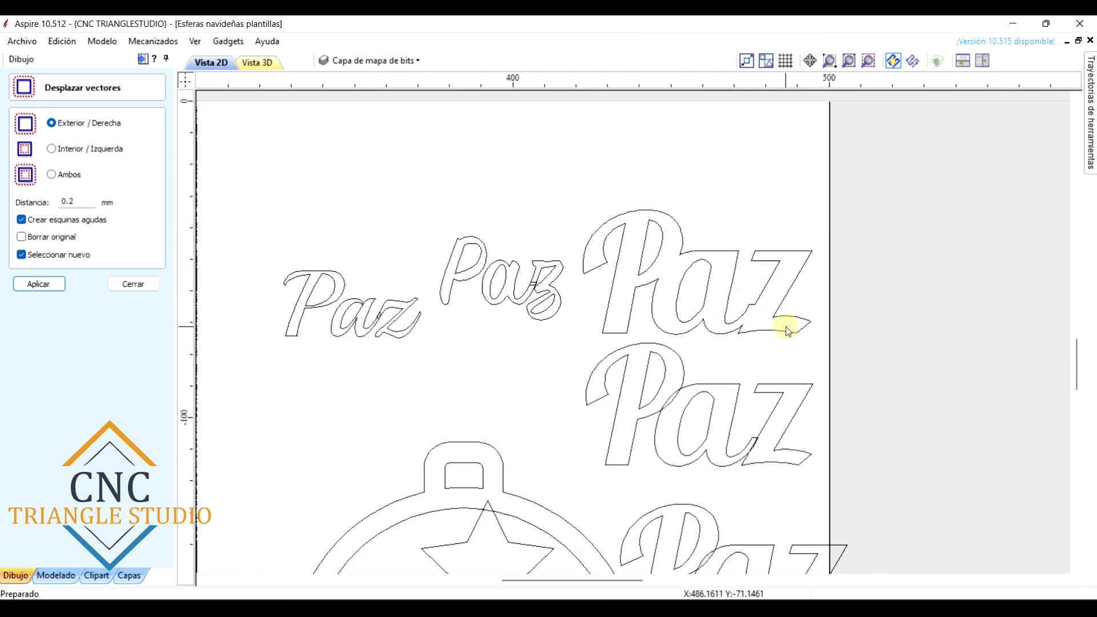
Trim the overlapping segments where the letters of the original "Paz" below the offset copy cross, leaving one merged outline
{"action": "scroll", "coordinate": [741, 383], "scroll_direction": "up", "scroll_amount": 1}
{"action": "left_click", "coordinate": [134, 284]}
{"action": "left_click", "coordinate": [104, 324]}
{"action": "scroll", "coordinate": [620, 414], "scroll_direction": "up", "scroll_amount": 3}
{"action": "left_click", "coordinate": [676, 402]}
{"action": "scroll", "coordinate": [672, 395], "scroll_direction": "down", "scroll_amount": 4}
{"action": "scroll", "coordinate": [725, 401], "scroll_direction": "up", "scroll_amount": 6}
{"action": "left_click", "coordinate": [714, 355]}
{"action": "scroll", "coordinate": [723, 383], "scroll_direction": "down", "scroll_amount": 8}
{"action": "key", "text": "Escape"}
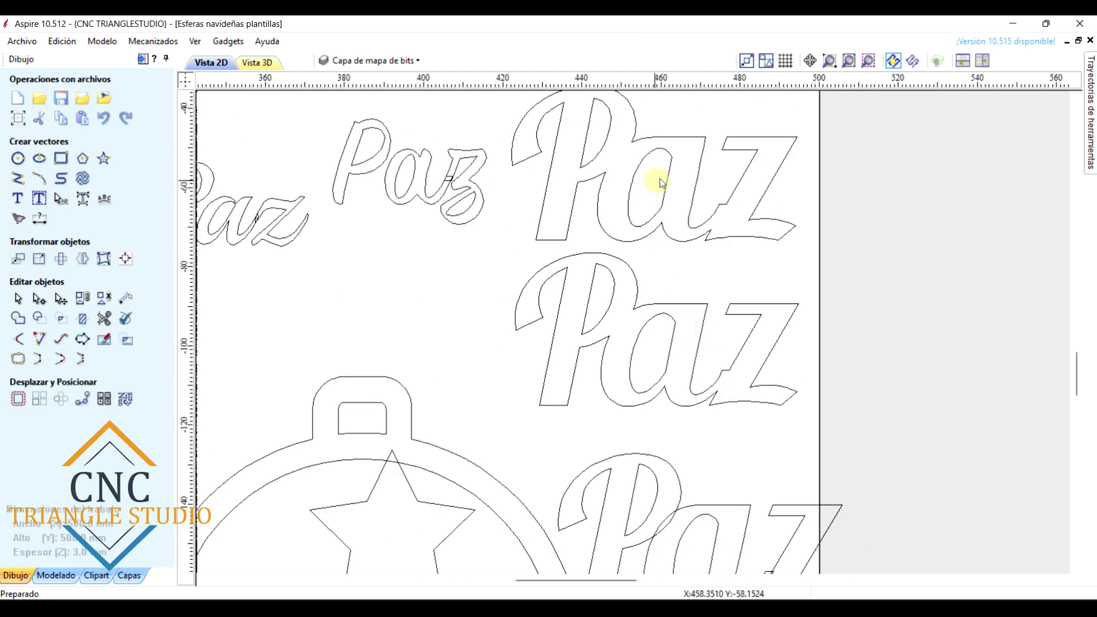
Place the offset "Paz" inside the round ornament and enlarge it to about 99 × 54 mm so both ends overlap the inner ring
{"action": "left_click", "coordinate": [577, 144]}
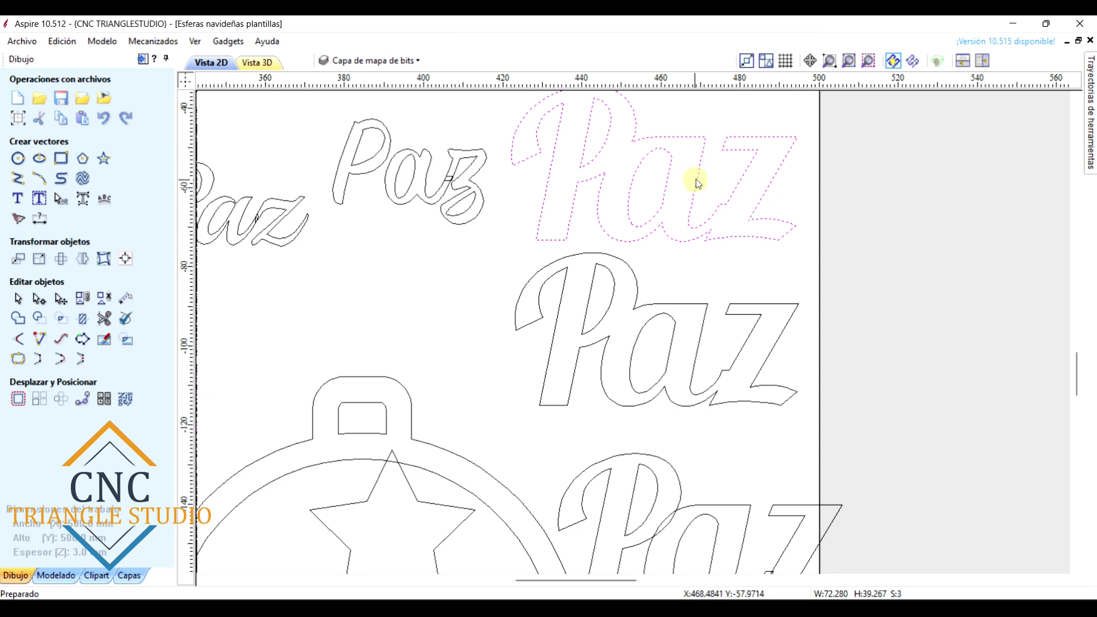
{"action": "scroll", "coordinate": [714, 192], "scroll_direction": "down", "scroll_amount": 4}
{"action": "left_click_drag", "start_coordinate": [708, 193], "coordinate": [601, 460]}
{"action": "scroll", "coordinate": [596, 459], "scroll_direction": "up", "scroll_amount": 2}
{"action": "left_click_drag", "start_coordinate": [641, 357], "coordinate": [636, 355]}
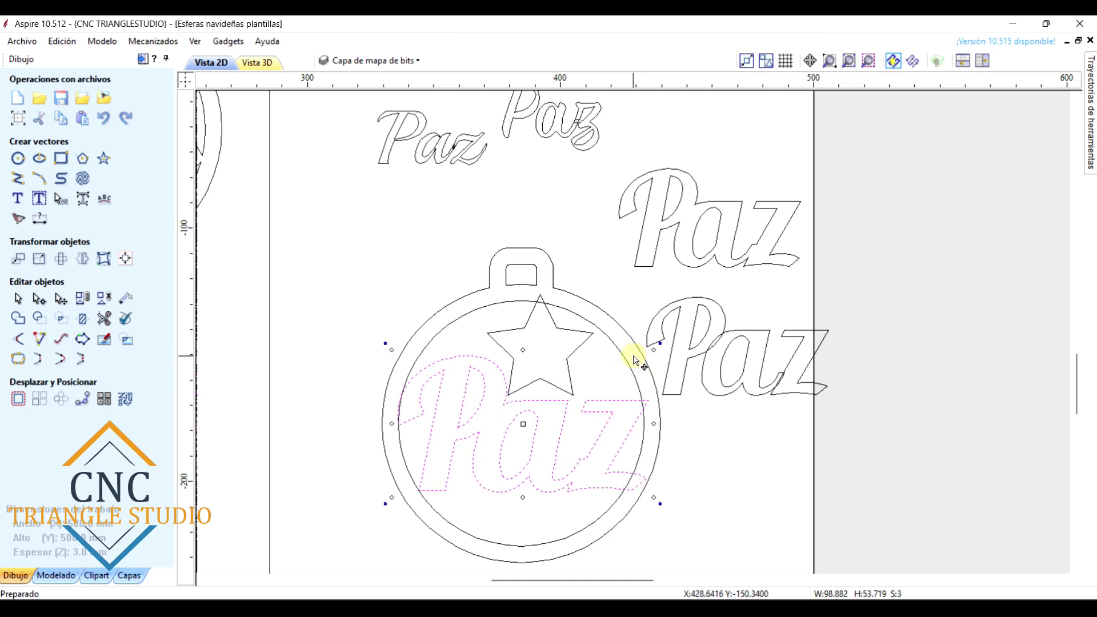
{"action": "scroll", "coordinate": [624, 460], "scroll_direction": "up", "scroll_amount": 2}
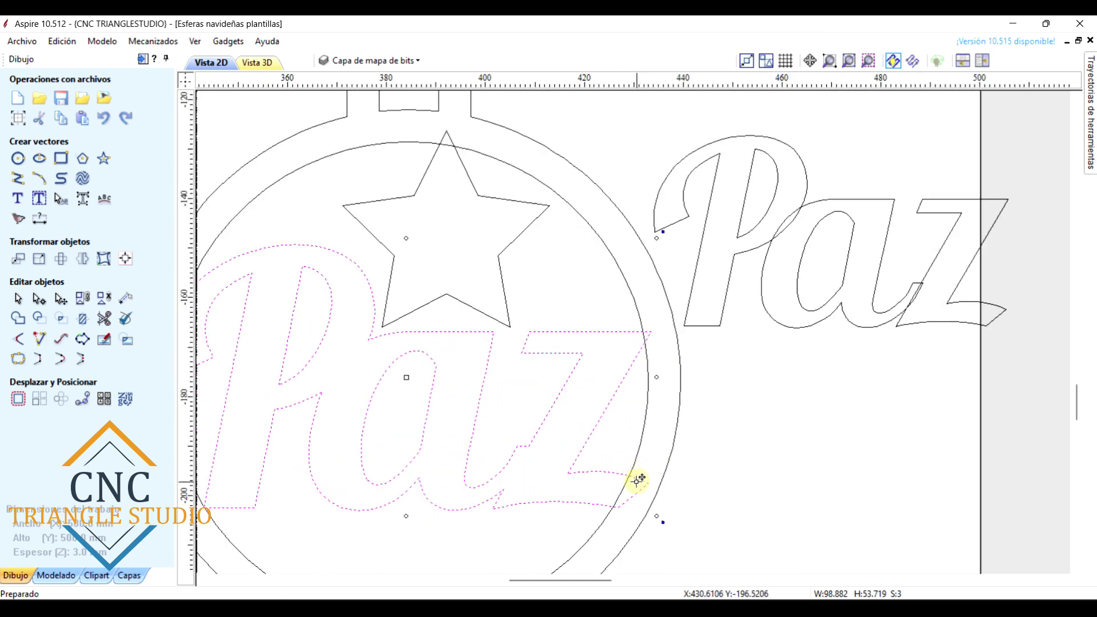
{"action": "scroll", "coordinate": [622, 498], "scroll_direction": "up", "scroll_amount": 2}
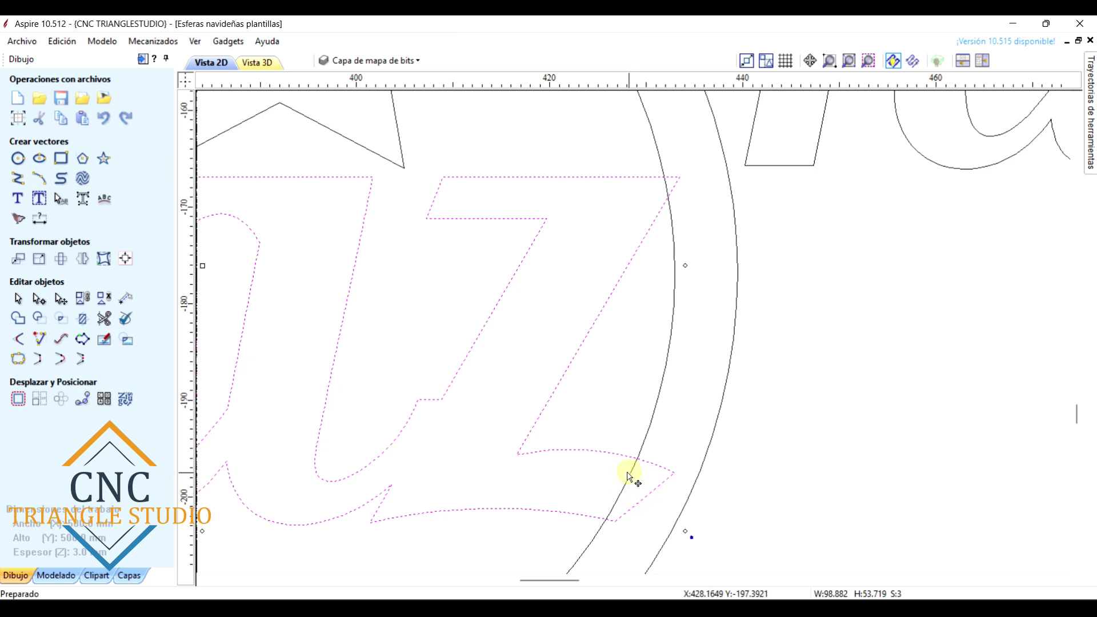
{"action": "scroll", "coordinate": [636, 485], "scroll_direction": "down", "scroll_amount": 1}
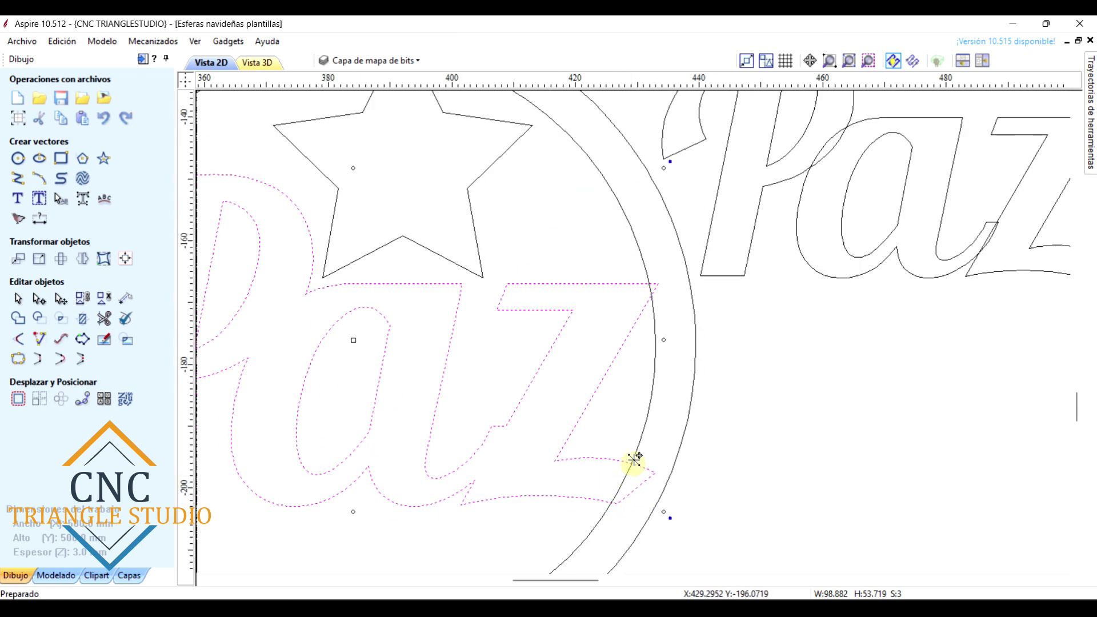
{"action": "scroll", "coordinate": [657, 310], "scroll_direction": "down", "scroll_amount": 2}
{"action": "scroll", "coordinate": [399, 298], "scroll_direction": "up", "scroll_amount": 2}
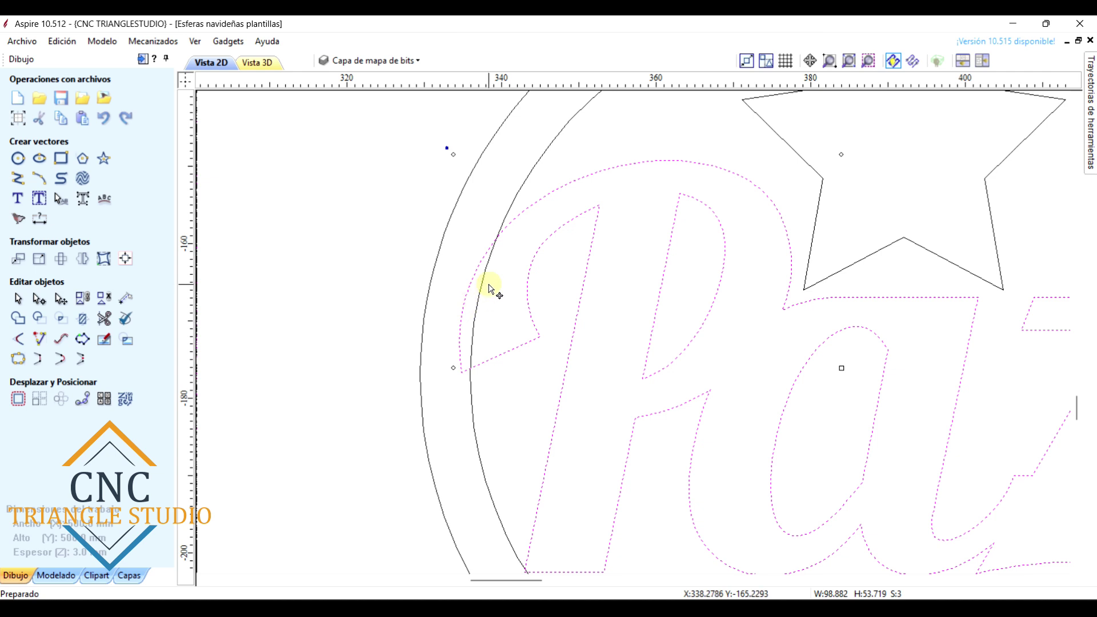
{"action": "scroll", "coordinate": [457, 311], "scroll_direction": "down", "scroll_amount": 2}
{"action": "scroll", "coordinate": [629, 223], "scroll_direction": "up", "scroll_amount": 1}
Enlarge the star above "Paz" to about 44 × 42 mm so it overlaps both the ring and the letters
{"action": "left_click", "coordinate": [707, 292]}
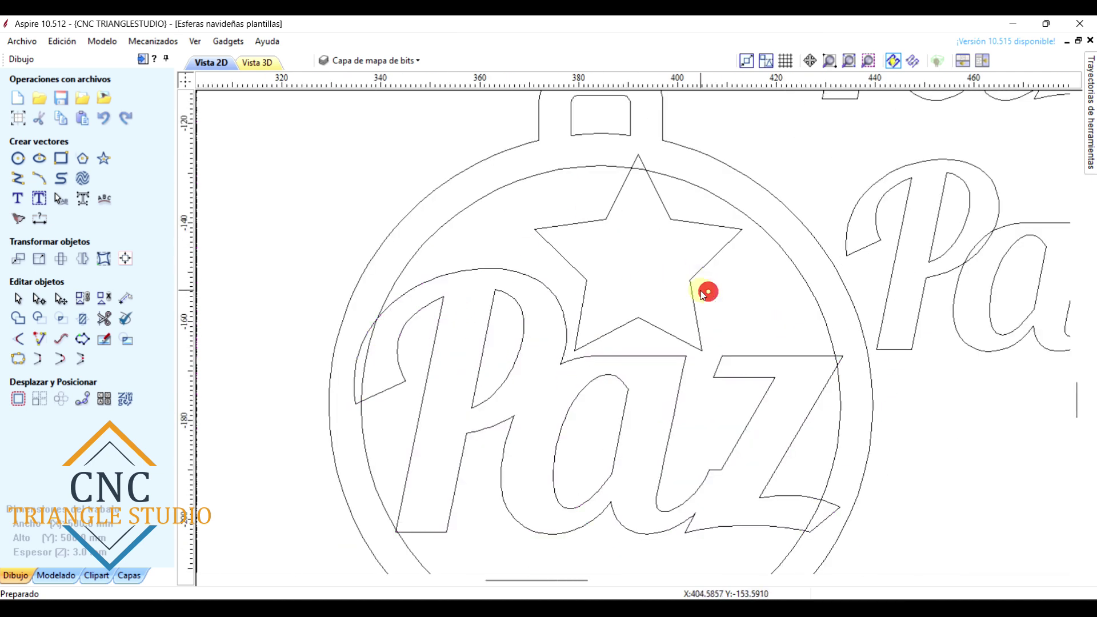
{"action": "left_click", "coordinate": [706, 294]}
{"action": "left_click", "coordinate": [707, 293]}
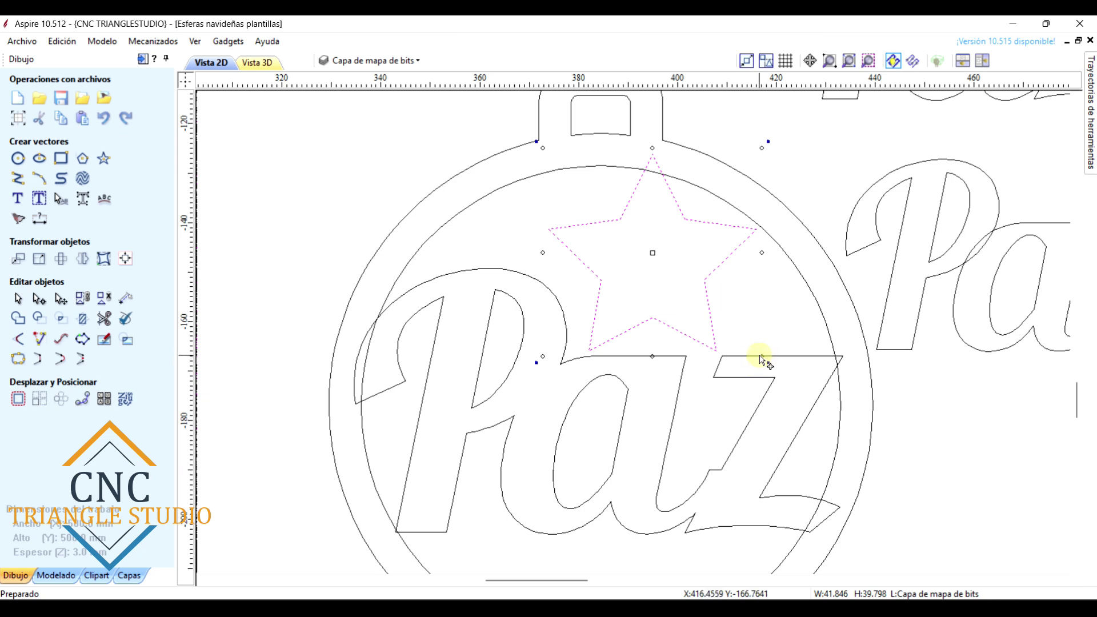
{"action": "left_click_drag", "start_coordinate": [761, 356], "coordinate": [758, 369]}
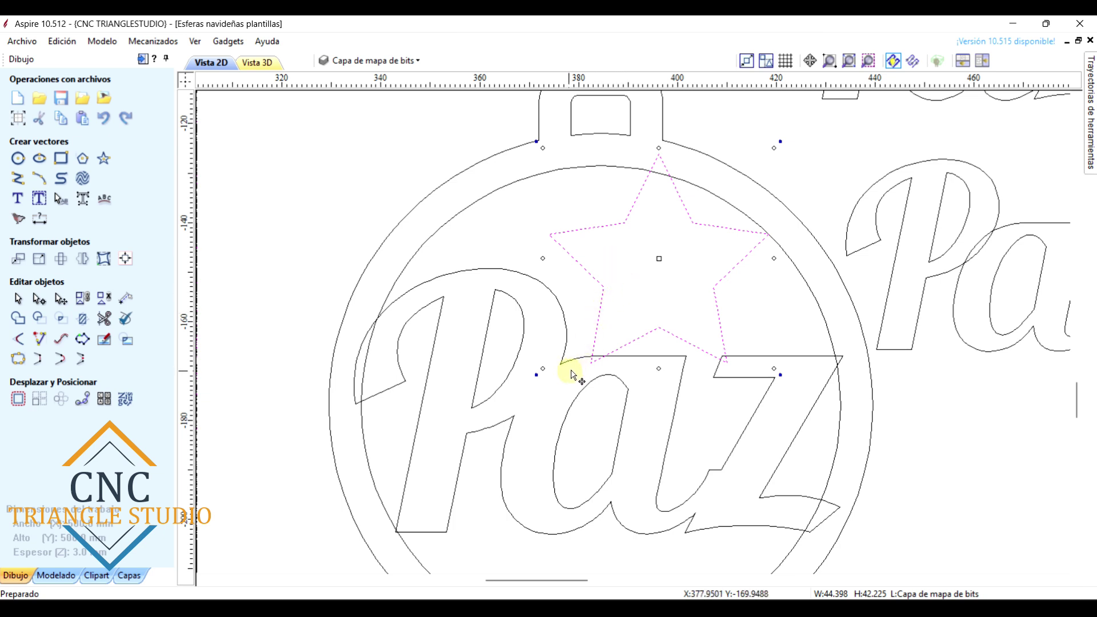
Duplicate the star below "Paz", tilt it slightly, and shrink it to about 28 mm wide, overlapping the letter "a" and the ring
{"action": "scroll", "coordinate": [673, 246], "scroll_direction": "down", "scroll_amount": 3}
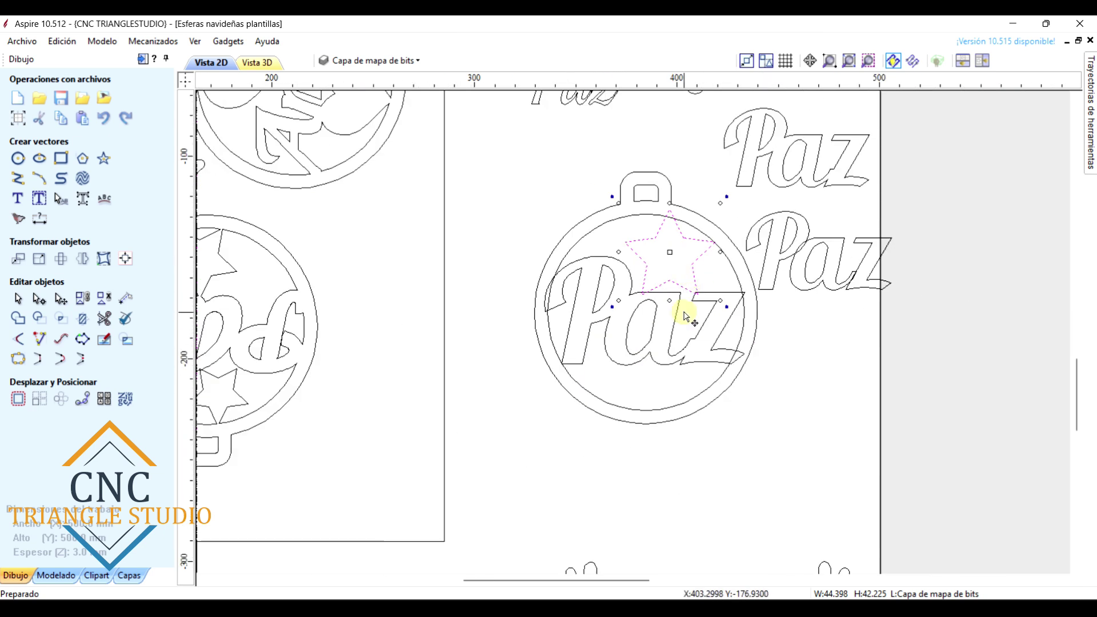
{"action": "left_click_drag", "start_coordinate": [692, 268], "coordinate": [660, 372]}
{"action": "scroll", "coordinate": [666, 411], "scroll_direction": "up", "scroll_amount": 3}
{"action": "left_click_drag", "start_coordinate": [697, 277], "coordinate": [688, 262]}
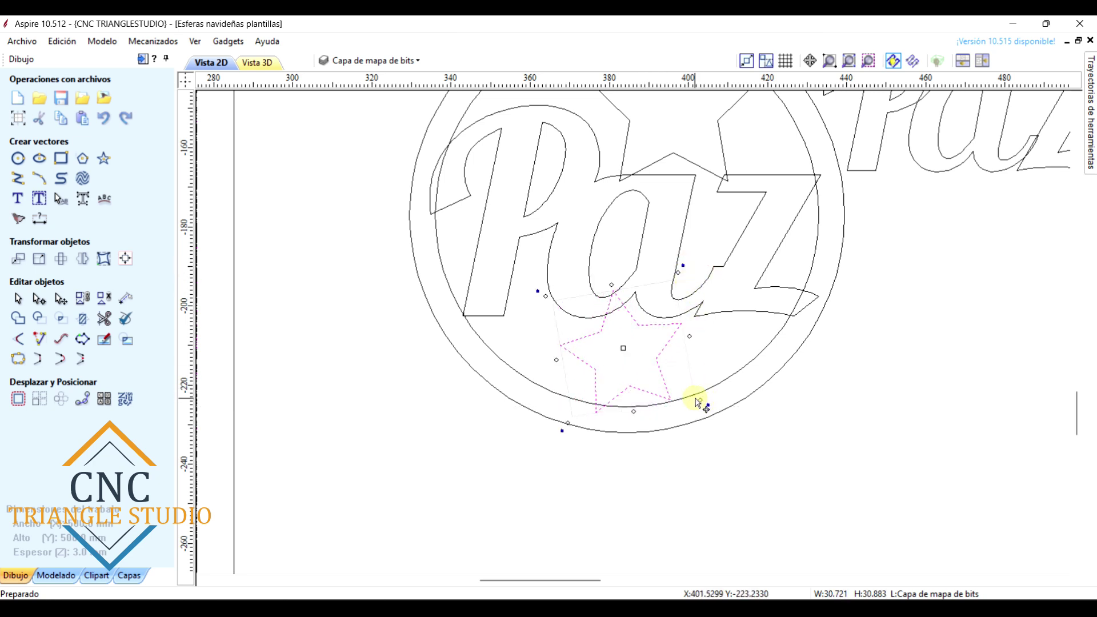
{"action": "left_click_drag", "start_coordinate": [699, 399], "coordinate": [689, 395]}
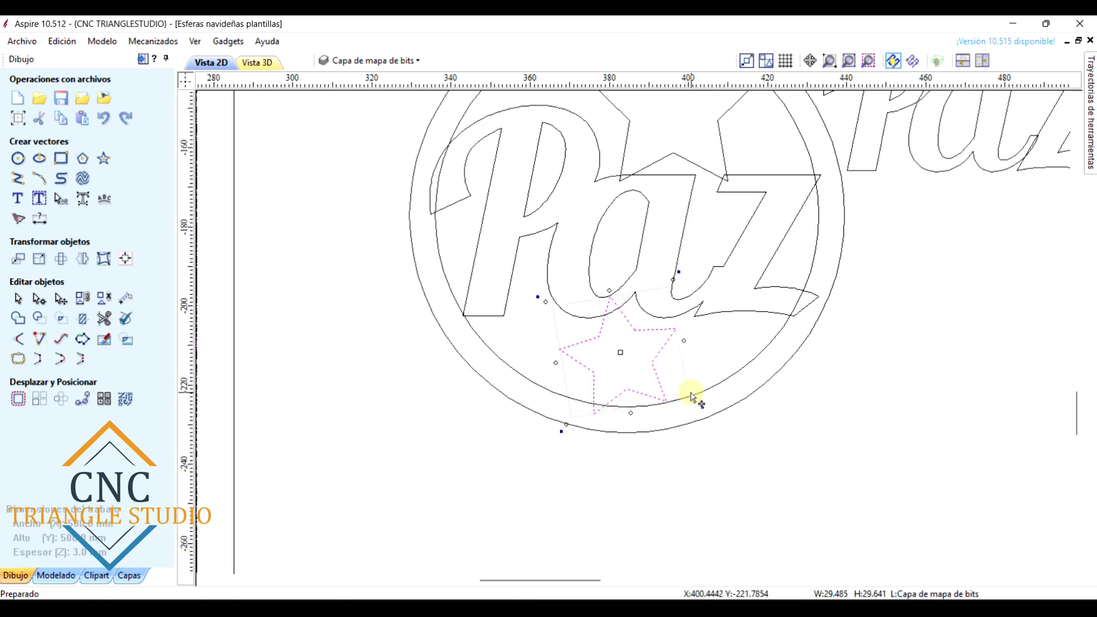
{"action": "left_click_drag", "start_coordinate": [696, 401], "coordinate": [688, 396]}
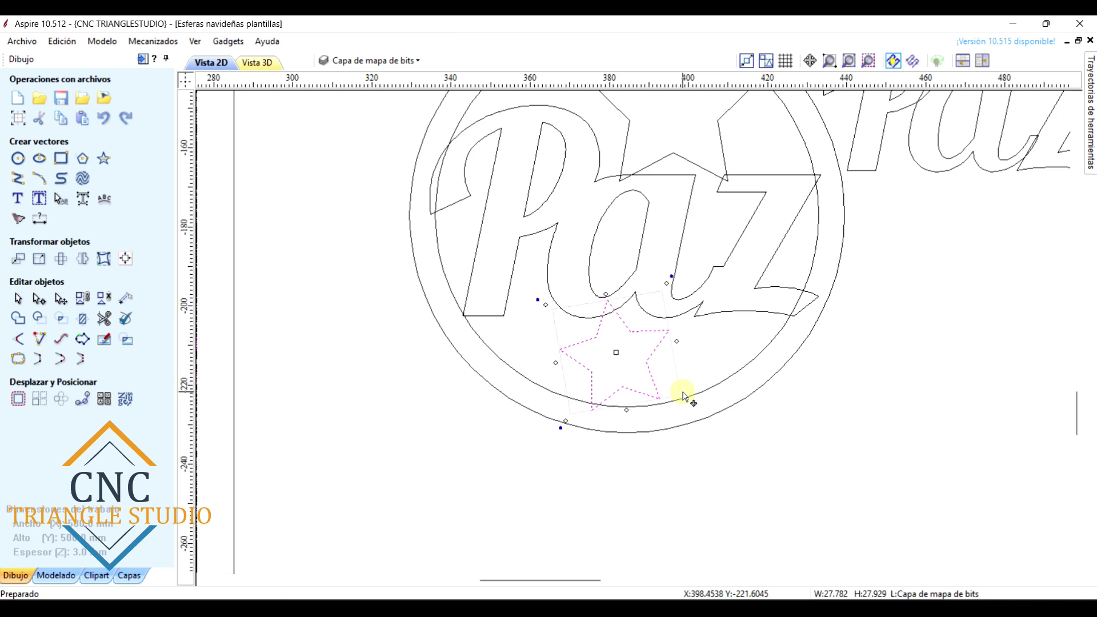
{"action": "left_click", "coordinate": [756, 431]}
{"action": "scroll", "coordinate": [755, 431], "scroll_direction": "down", "scroll_amount": 3}
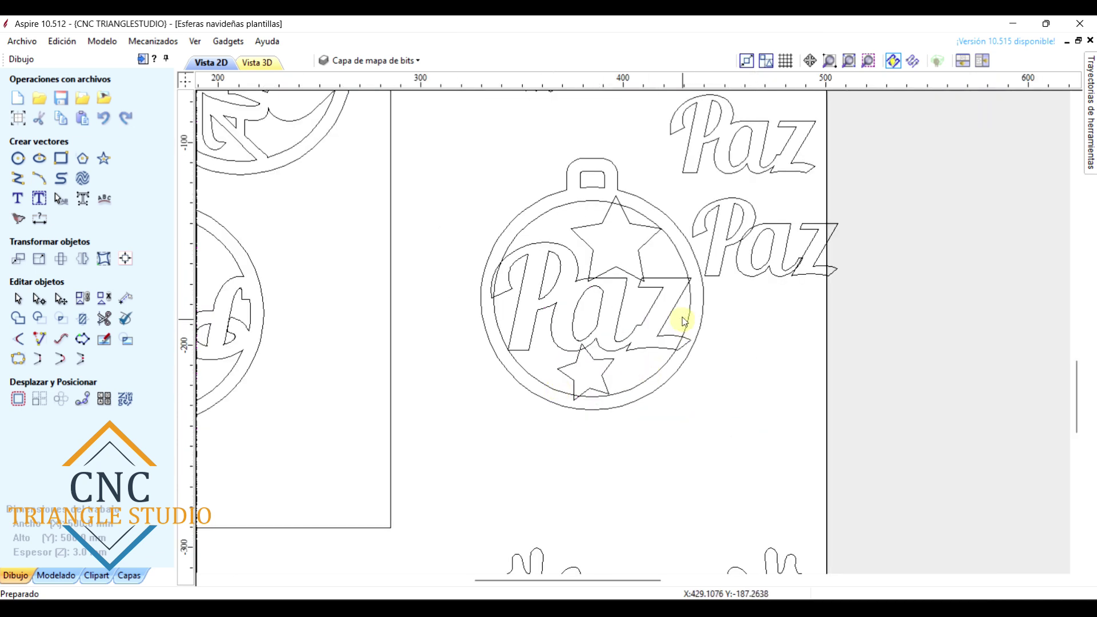
Select the complete ornament with its lettering and stars, and move it about 24 mm left, away from the spare "Paz" texts
{"action": "left_click_drag", "start_coordinate": [655, 437], "coordinate": [491, 169]}
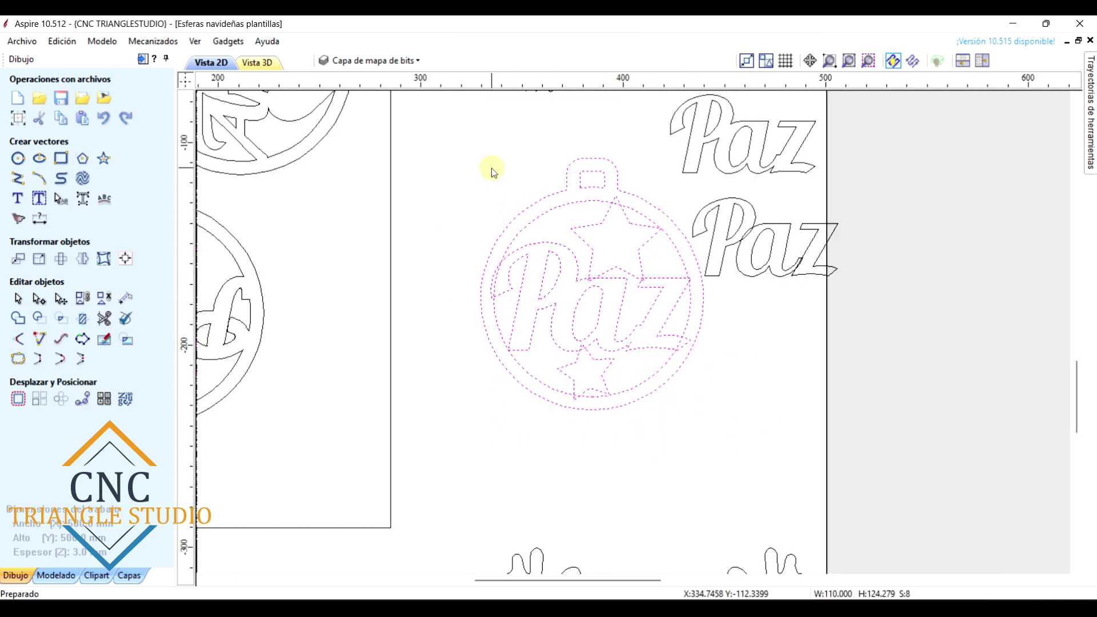
{"action": "key", "text": "Left"}
{"action": "key", "text": "Left"}
{"action": "key", "text": "Left"}
{"action": "key", "text": "Left"}
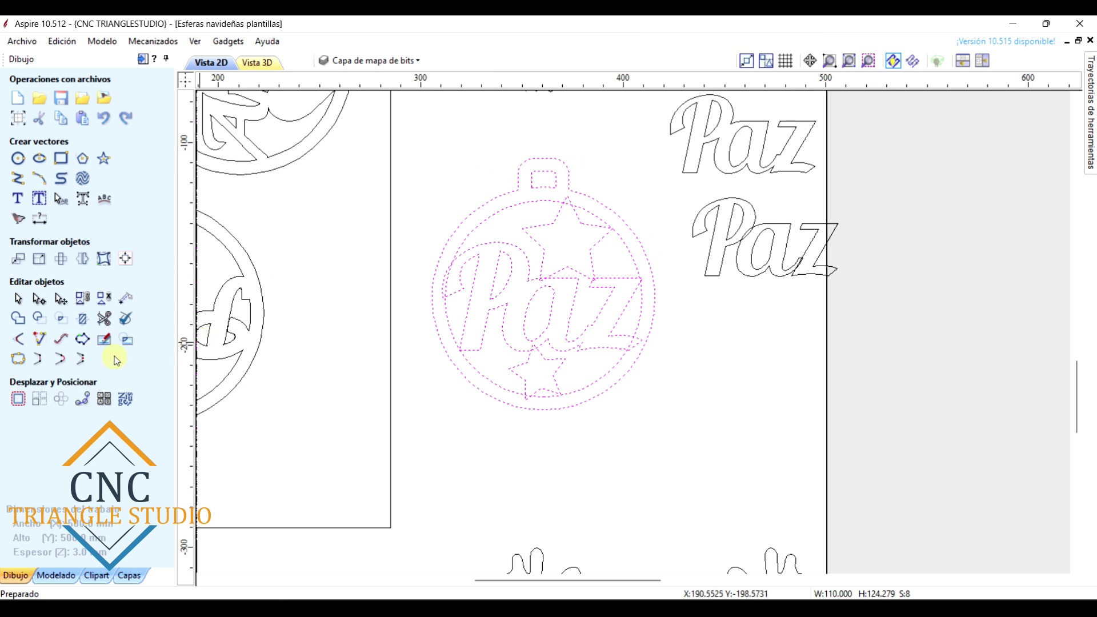
Trim the large star's upper tip and the inner ring segment where the two cross
{"action": "left_click", "coordinate": [108, 322]}
{"action": "scroll", "coordinate": [605, 215], "scroll_direction": "up", "scroll_amount": 6}
{"action": "left_click", "coordinate": [543, 128]}
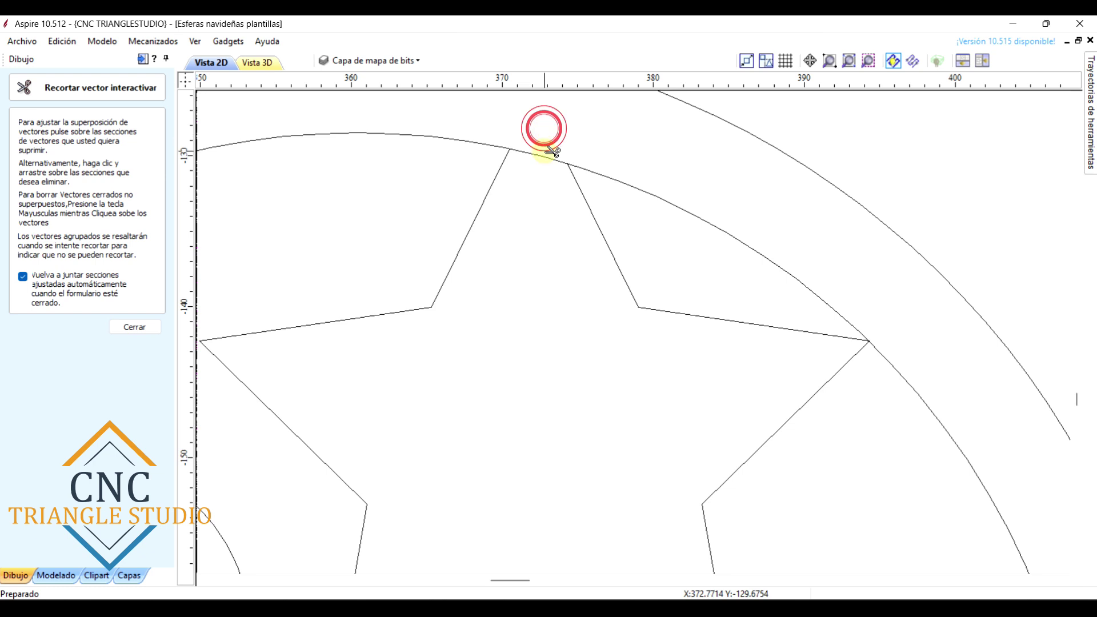
{"action": "left_click", "coordinate": [543, 161]}
{"action": "scroll", "coordinate": [629, 188], "scroll_direction": "down", "scroll_amount": 5}
{"action": "scroll", "coordinate": [719, 289], "scroll_direction": "up", "scroll_amount": 2}
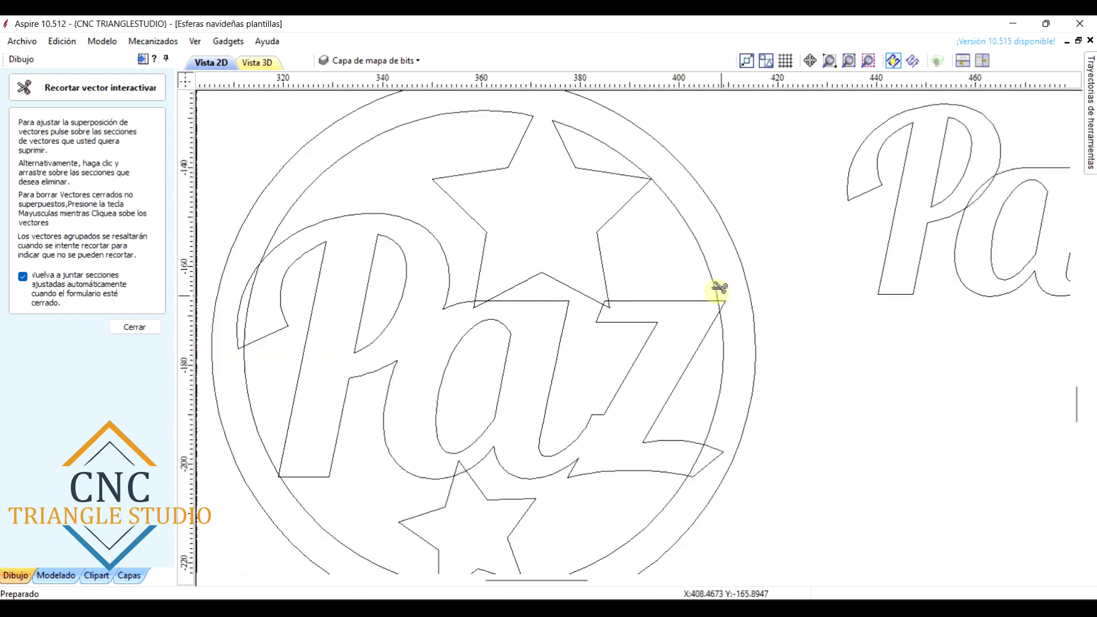
Trim the overlaps between the inner ring and the top corner and tail of the "z"
{"action": "scroll", "coordinate": [728, 300], "scroll_direction": "up", "scroll_amount": 2}
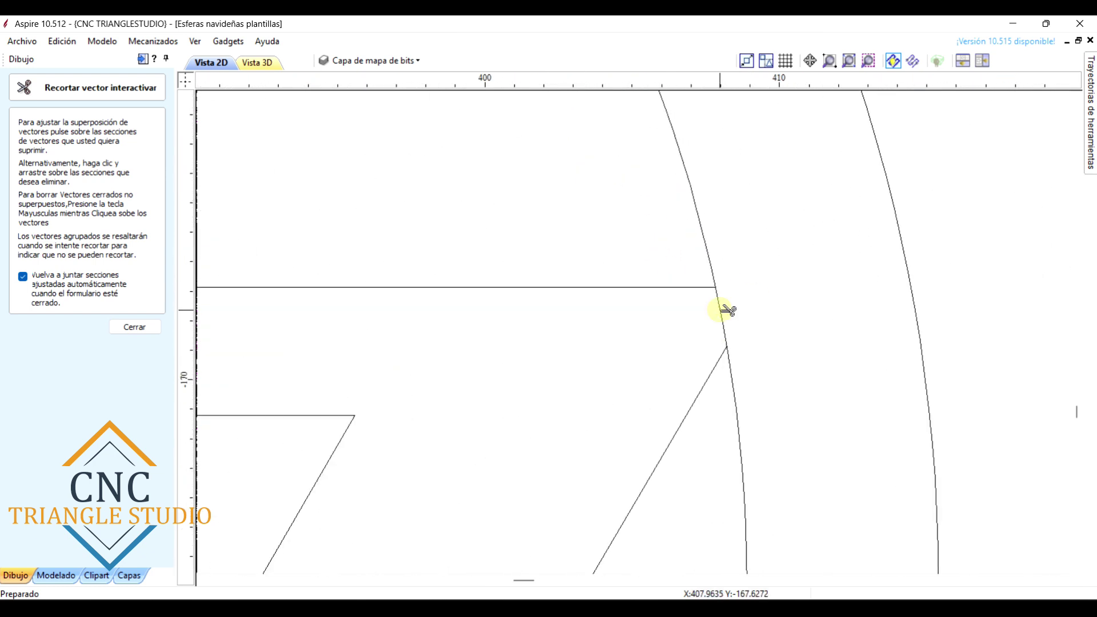
{"action": "left_click", "coordinate": [722, 316]}
{"action": "scroll", "coordinate": [708, 297], "scroll_direction": "down", "scroll_amount": 2}
{"action": "scroll", "coordinate": [703, 436], "scroll_direction": "up", "scroll_amount": 2}
{"action": "left_click", "coordinate": [690, 438]}
Trim the overlaps of the inner ring with the small star's lower points and with the foot of the "P"
{"action": "scroll", "coordinate": [646, 446], "scroll_direction": "down", "scroll_amount": 2}
{"action": "scroll", "coordinate": [509, 522], "scroll_direction": "up", "scroll_amount": 3}
{"action": "left_click", "coordinate": [540, 403]}
{"action": "left_click", "coordinate": [572, 352]}
{"action": "scroll", "coordinate": [632, 448], "scroll_direction": "down", "scroll_amount": 3}
{"action": "scroll", "coordinate": [497, 416], "scroll_direction": "up", "scroll_amount": 3}
{"action": "left_click", "coordinate": [518, 443]}
{"action": "scroll", "coordinate": [588, 482], "scroll_direction": "down", "scroll_amount": 3}
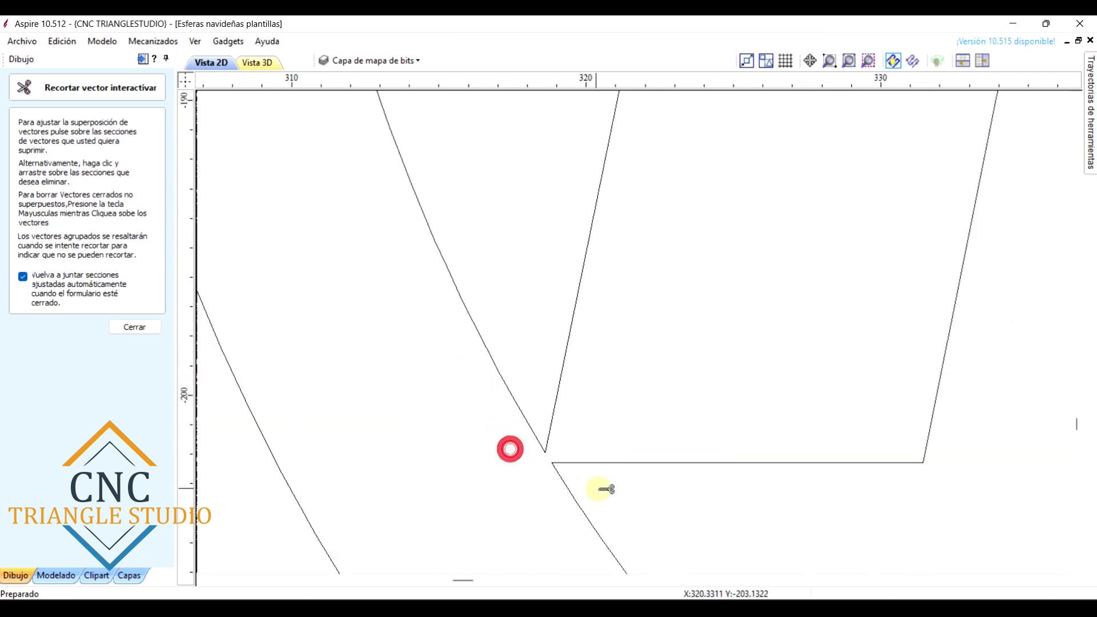
Trim the inner ring at the hook of the "P" and the large star's lower points where they overlap the letters
{"action": "scroll", "coordinate": [551, 326], "scroll_direction": "up", "scroll_amount": 3}
{"action": "left_click", "coordinate": [541, 320]}
{"action": "scroll", "coordinate": [519, 360], "scroll_direction": "down", "scroll_amount": 3}
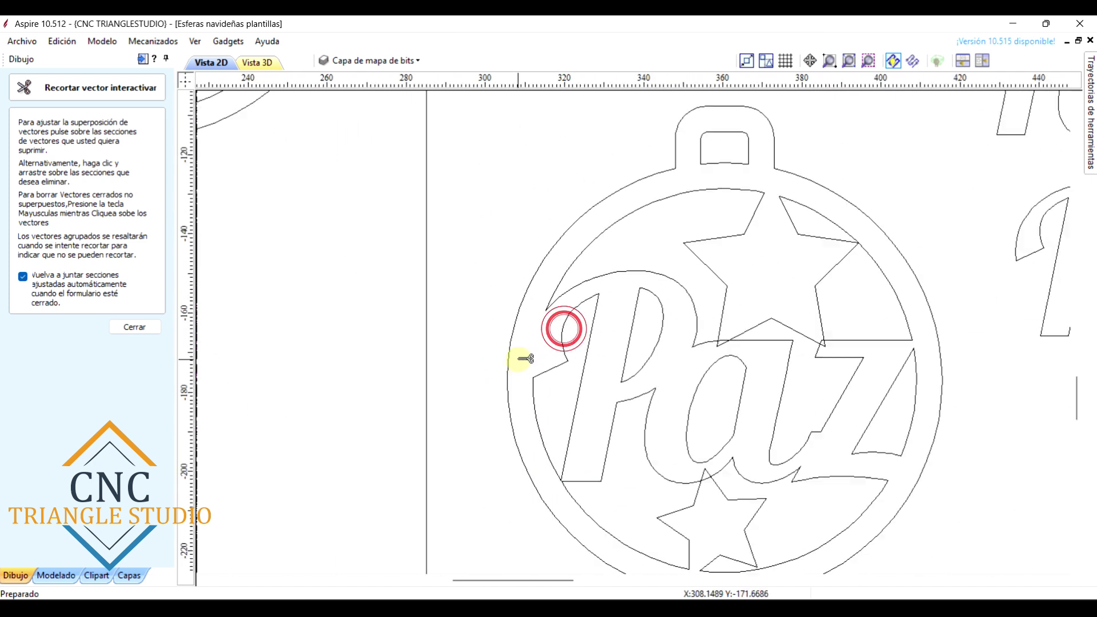
{"action": "scroll", "coordinate": [743, 343], "scroll_direction": "up", "scroll_amount": 3}
{"action": "left_click", "coordinate": [665, 312]}
{"action": "left_click", "coordinate": [967, 321]}
{"action": "scroll", "coordinate": [726, 331], "scroll_direction": "down", "scroll_amount": 4}
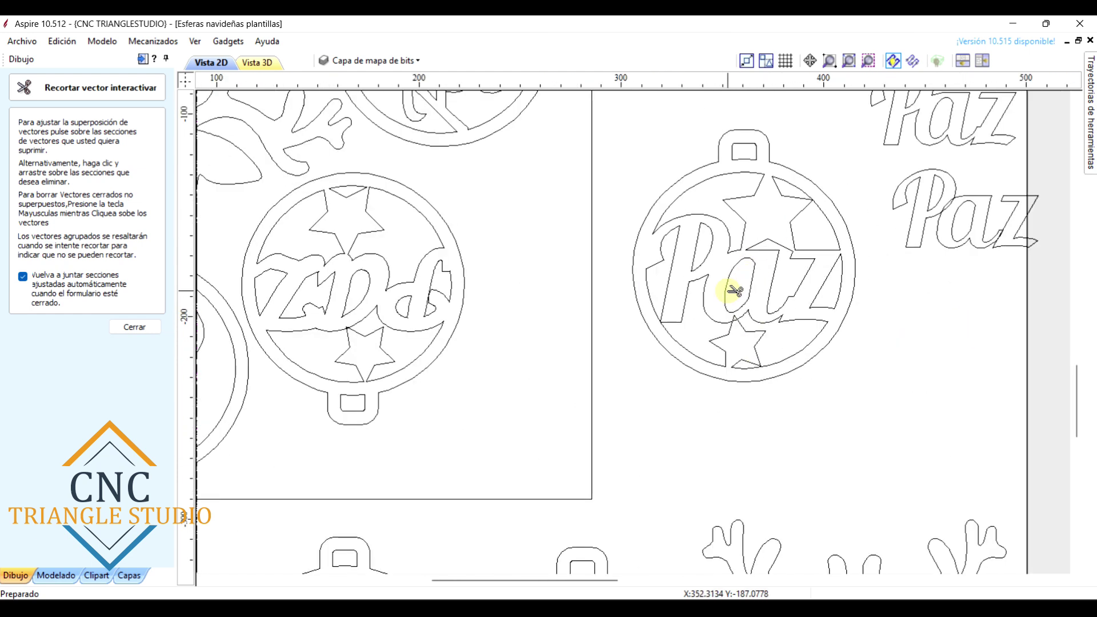
Trim the small star's upper tip and the crossing segment at the base of the letter "a"
{"action": "key", "text": "Escape"}
{"action": "scroll", "coordinate": [734, 314], "scroll_direction": "up", "scroll_amount": 6}
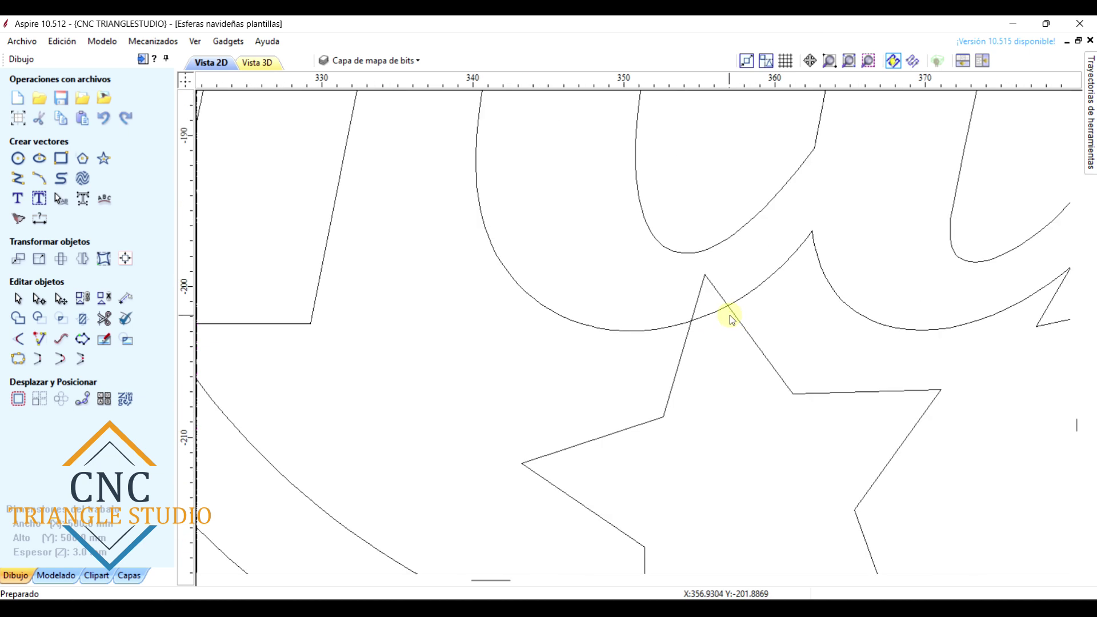
{"action": "left_click", "coordinate": [104, 340]}
{"action": "left_click", "coordinate": [695, 309]}
{"action": "left_click", "coordinate": [678, 266]}
{"action": "key", "text": "Escape"}
{"action": "scroll", "coordinate": [646, 295], "scroll_direction": "down", "scroll_amount": 4}
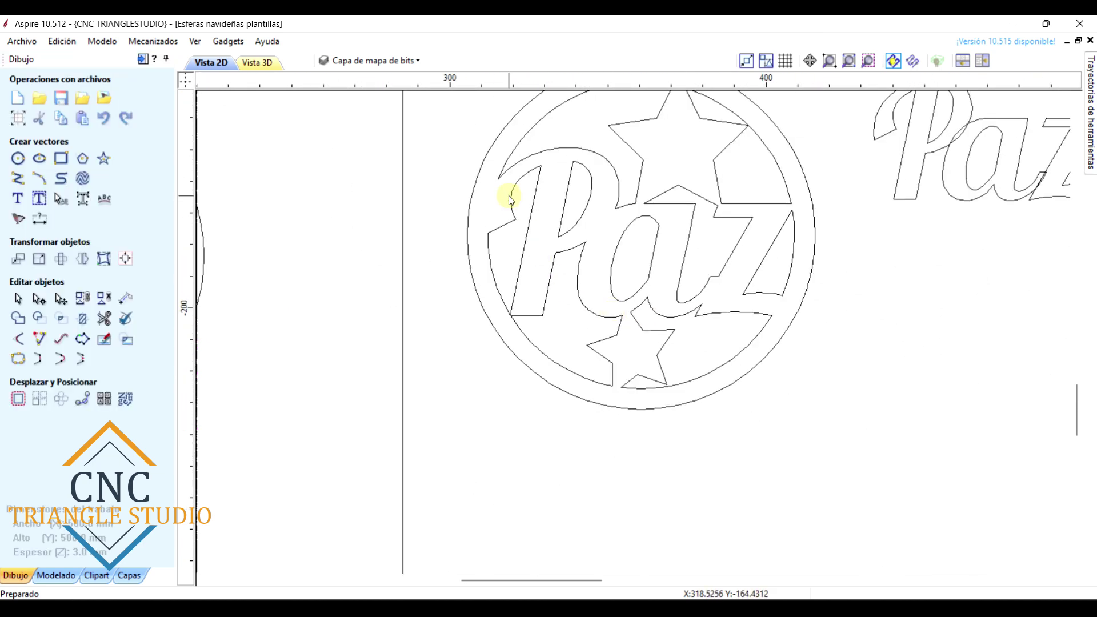
Check the trimmed cut-out contours around the lettering and stars by selecting them one at a time
{"action": "left_click", "coordinate": [503, 162]}
{"action": "scroll", "coordinate": [605, 162], "scroll_direction": "down", "scroll_amount": 3}
{"action": "scroll", "coordinate": [605, 162], "scroll_direction": "up", "scroll_amount": 3}
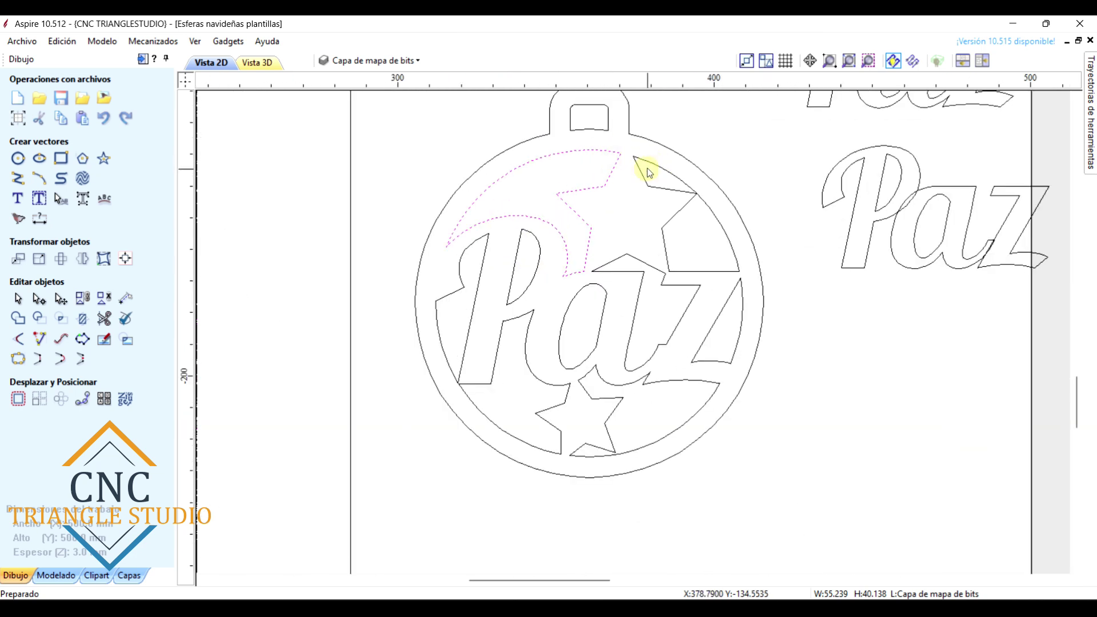
{"action": "left_click", "coordinate": [637, 164]}
{"action": "left_click", "coordinate": [717, 396]}
{"action": "left_click", "coordinate": [555, 423]}
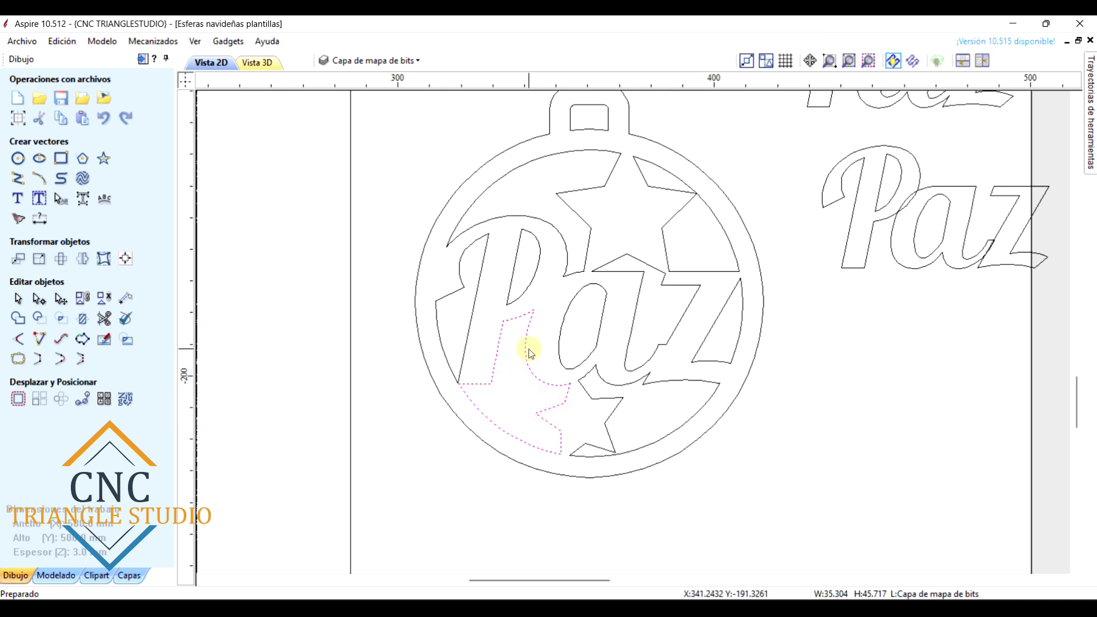
{"action": "scroll", "coordinate": [615, 245], "scroll_direction": "down", "scroll_amount": 3}
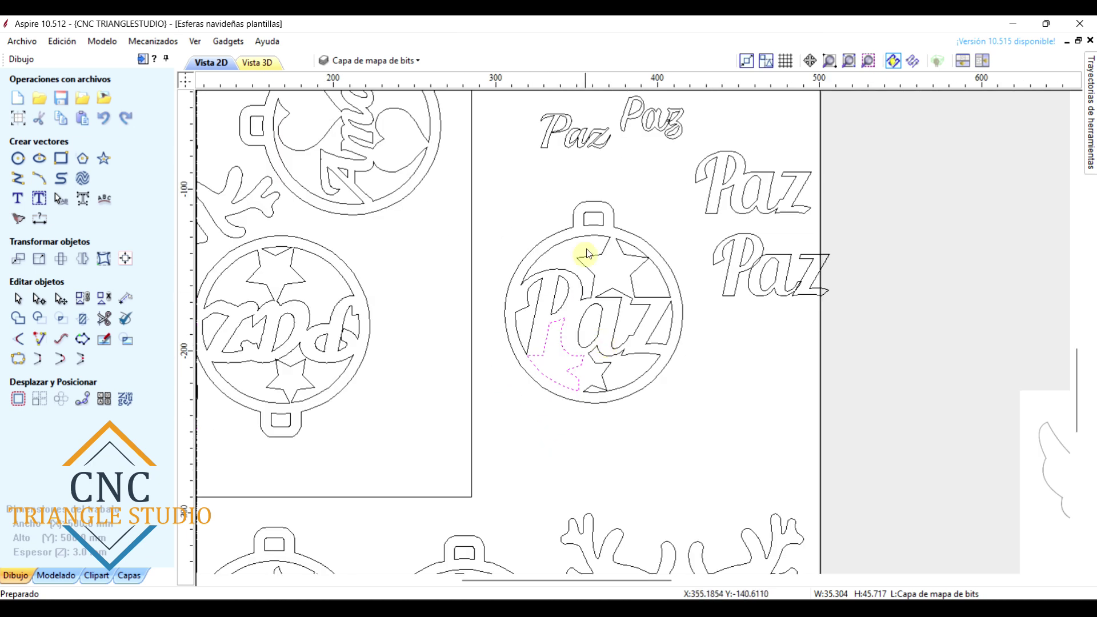
Move the finished "Paz" ornament off the left side of the sheet and examine the upright "Fe" ornament with the dove
{"action": "left_click_drag", "start_coordinate": [654, 409], "coordinate": [503, 231]}
{"action": "scroll", "coordinate": [598, 332], "scroll_direction": "down", "scroll_amount": 3}
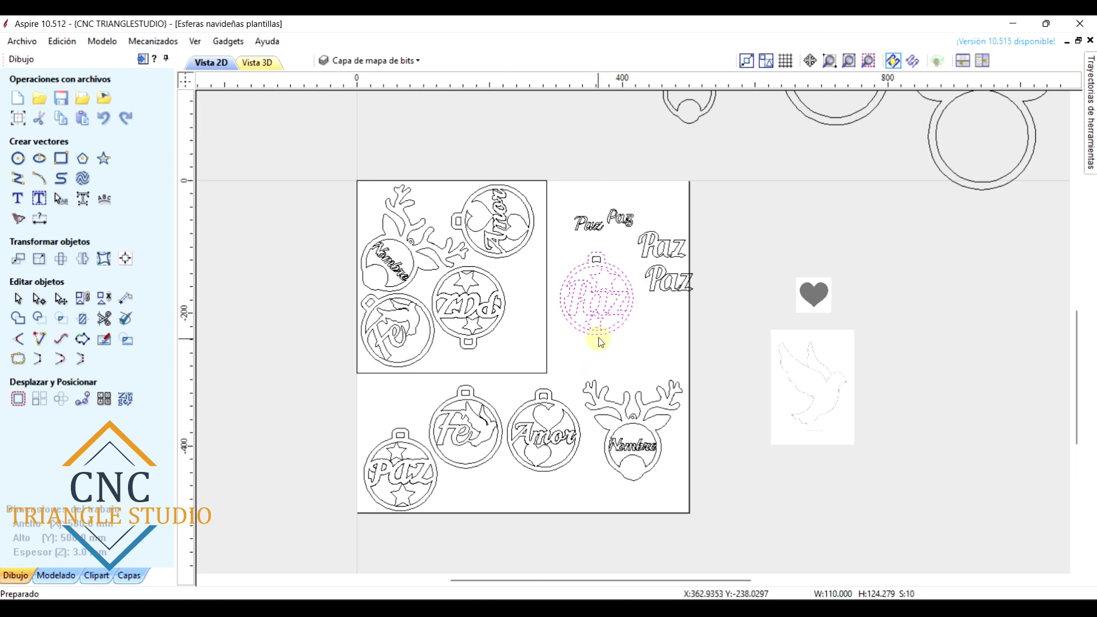
{"action": "scroll", "coordinate": [563, 441], "scroll_direction": "up", "scroll_amount": 5}
{"action": "left_click", "coordinate": [562, 436]}
{"action": "left_click_drag", "start_coordinate": [575, 487], "coordinate": [400, 257]}
{"action": "scroll", "coordinate": [429, 266], "scroll_direction": "down", "scroll_amount": 7}
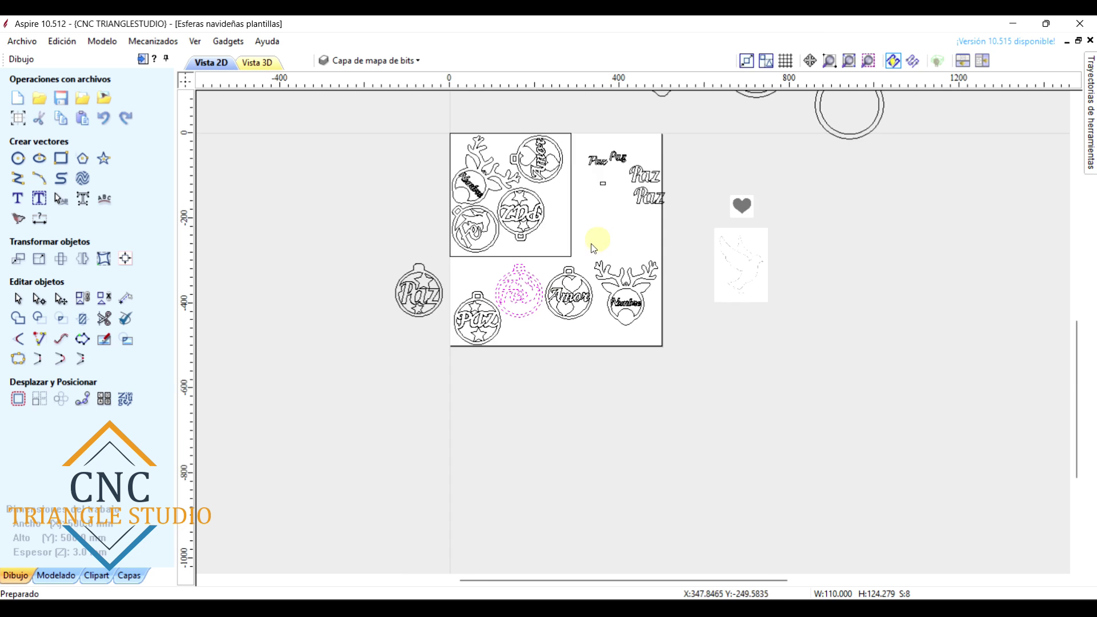
{"action": "scroll", "coordinate": [594, 249], "scroll_direction": "up", "scroll_amount": 7}
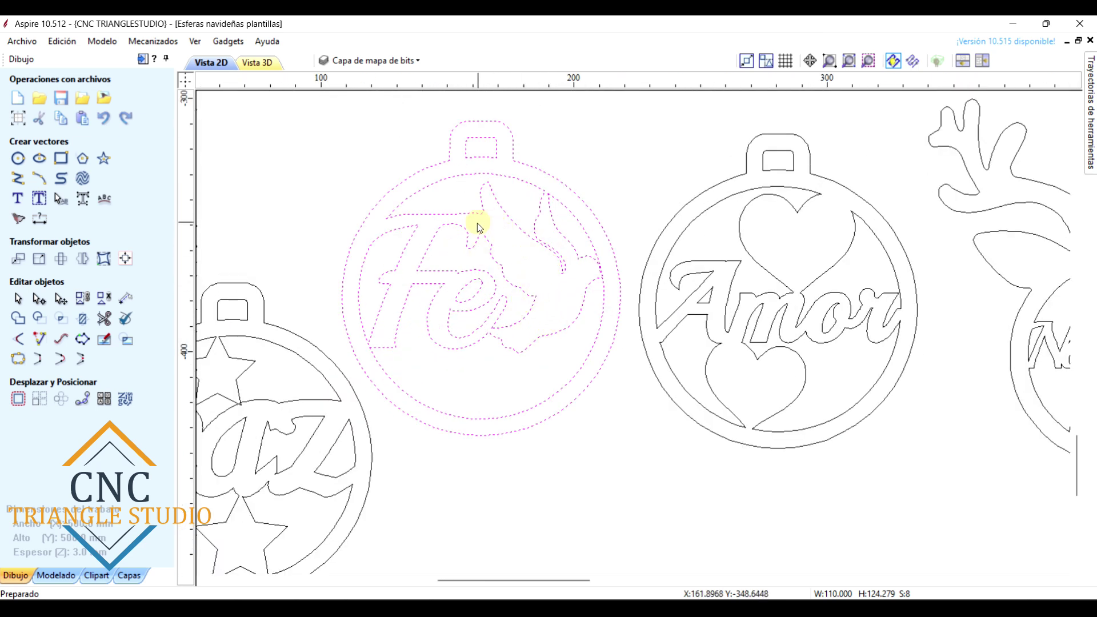
Place the blank round ornament template from above the sheet in the free area beneath the "Paz" texts
{"action": "scroll", "coordinate": [479, 227], "scroll_direction": "down", "scroll_amount": 5}
{"action": "scroll", "coordinate": [564, 241], "scroll_direction": "down", "scroll_amount": 5}
{"action": "scroll", "coordinate": [623, 221], "scroll_direction": "up", "scroll_amount": 4}
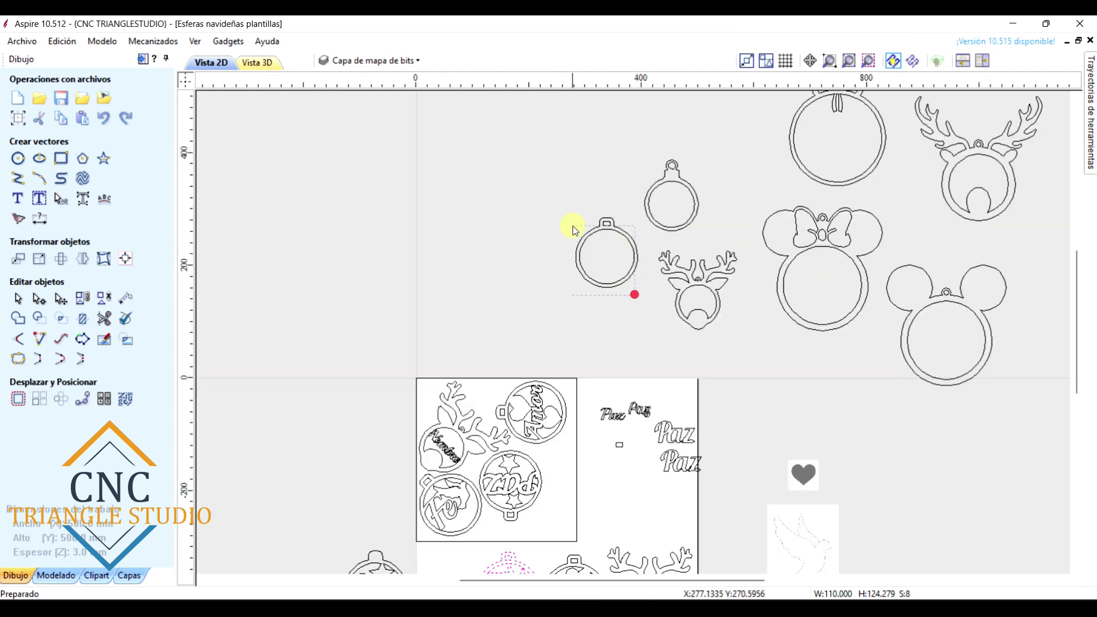
{"action": "left_click", "coordinate": [596, 262]}
{"action": "scroll", "coordinate": [563, 188], "scroll_direction": "down", "scroll_amount": 3}
{"action": "left_click_drag", "start_coordinate": [548, 122], "coordinate": [556, 216]}
{"action": "scroll", "coordinate": [557, 218], "scroll_direction": "up", "scroll_amount": 3}
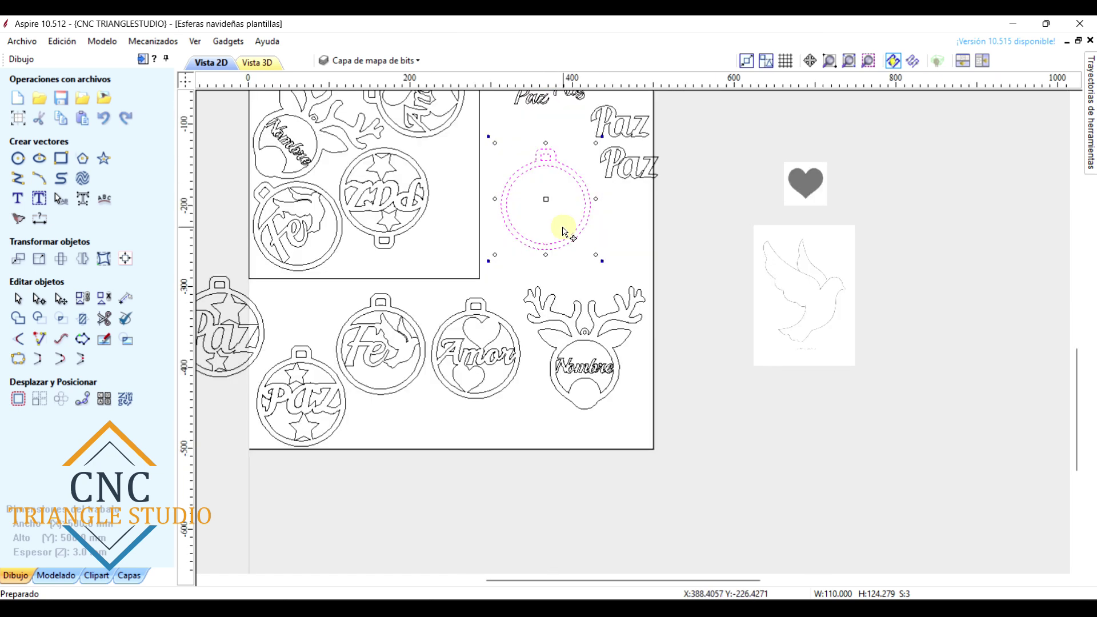
Add the bold, centre-aligned text "Fe" in the Blenda Script font inside the blank ornament
{"action": "left_click", "coordinate": [601, 232]}
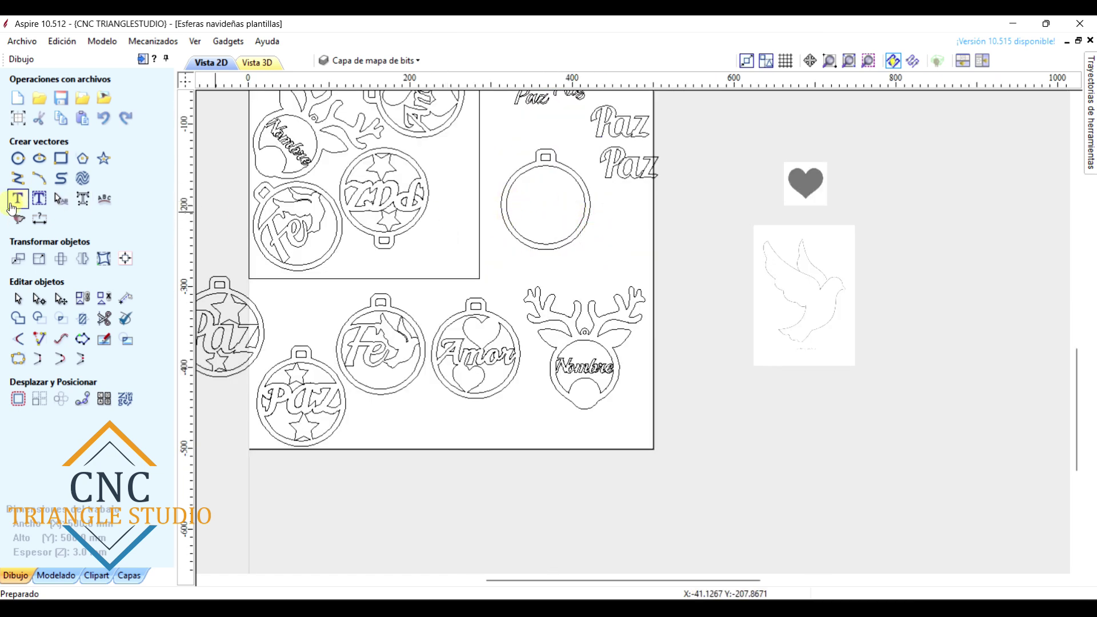
{"action": "left_click", "coordinate": [14, 200]}
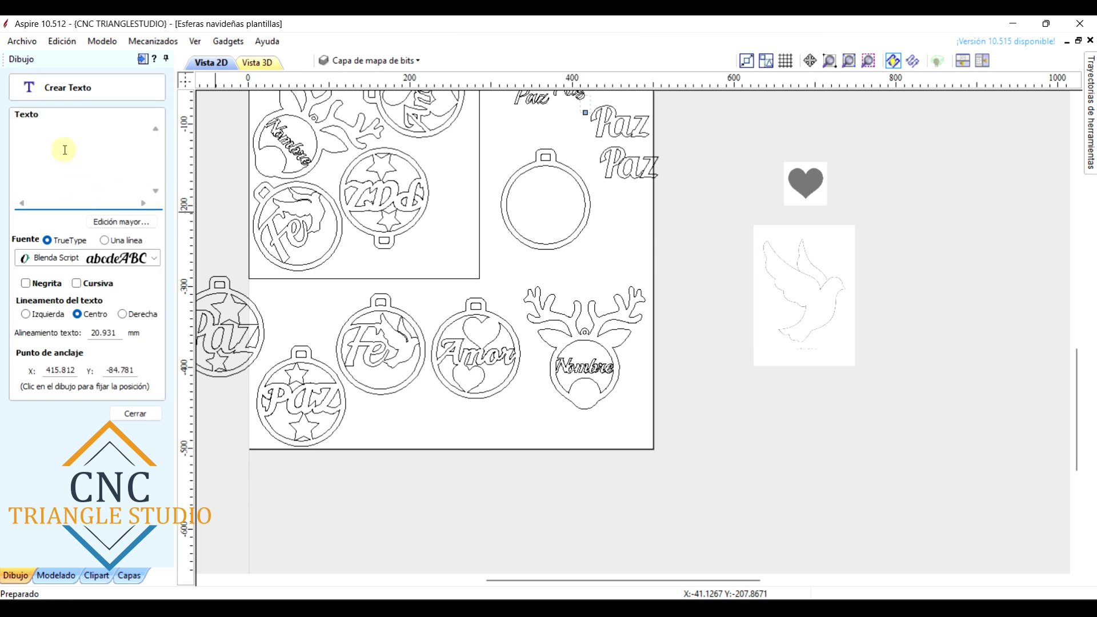
{"action": "type", "text": "F"}
{"action": "type", "text": "e"}
{"action": "left_click", "coordinate": [25, 283]}
{"action": "left_click", "coordinate": [548, 206]}
{"action": "scroll", "coordinate": [507, 372], "scroll_direction": "up", "scroll_amount": 2}
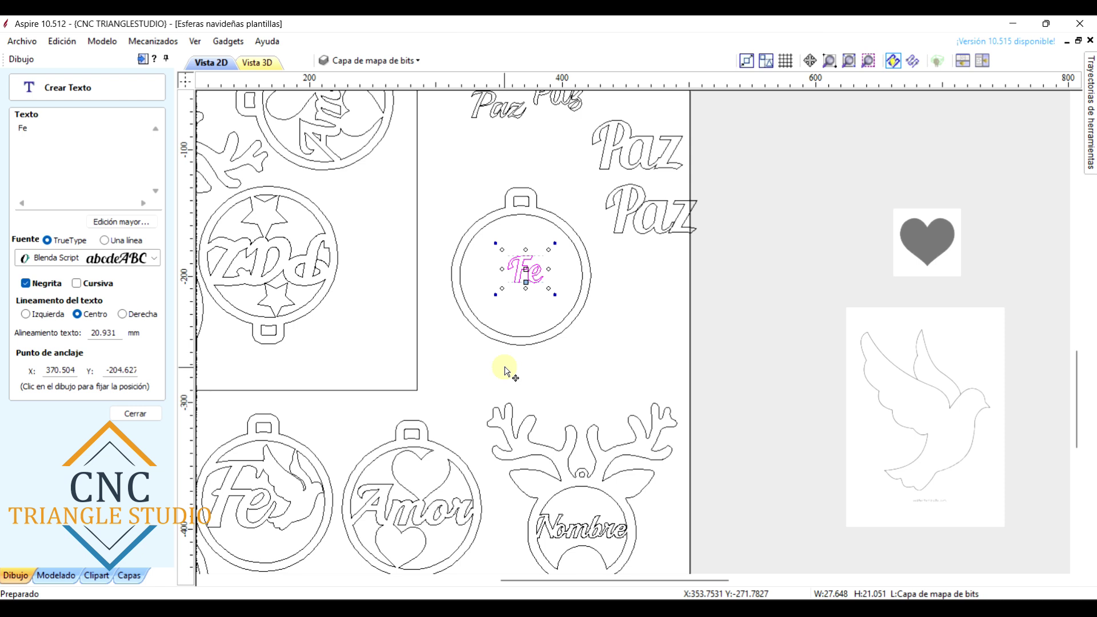
Change the "Fe" font to Playball and enlarge the text to about 41 × 36 mm
{"action": "left_click", "coordinate": [96, 260]}
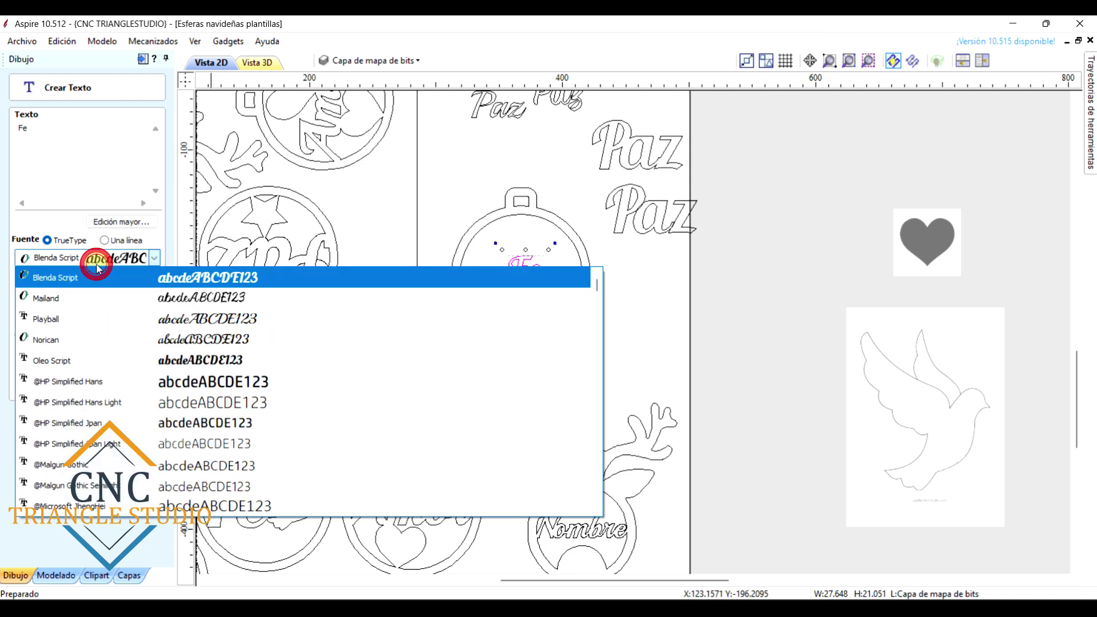
{"action": "left_click", "coordinate": [103, 292]}
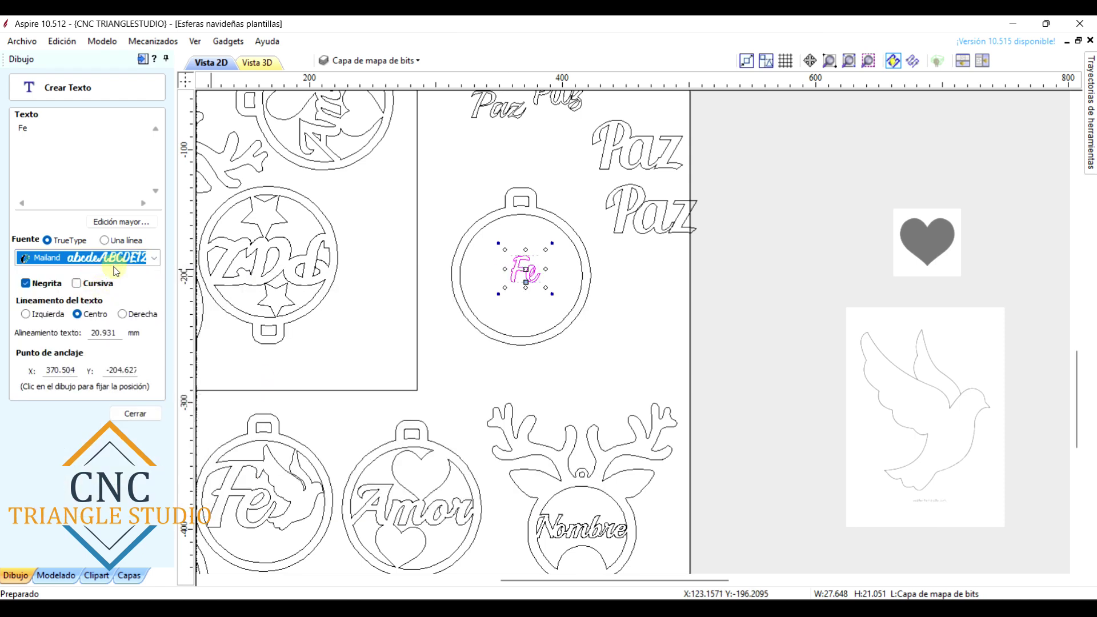
{"action": "left_click", "coordinate": [106, 260]}
{"action": "left_click", "coordinate": [107, 296]}
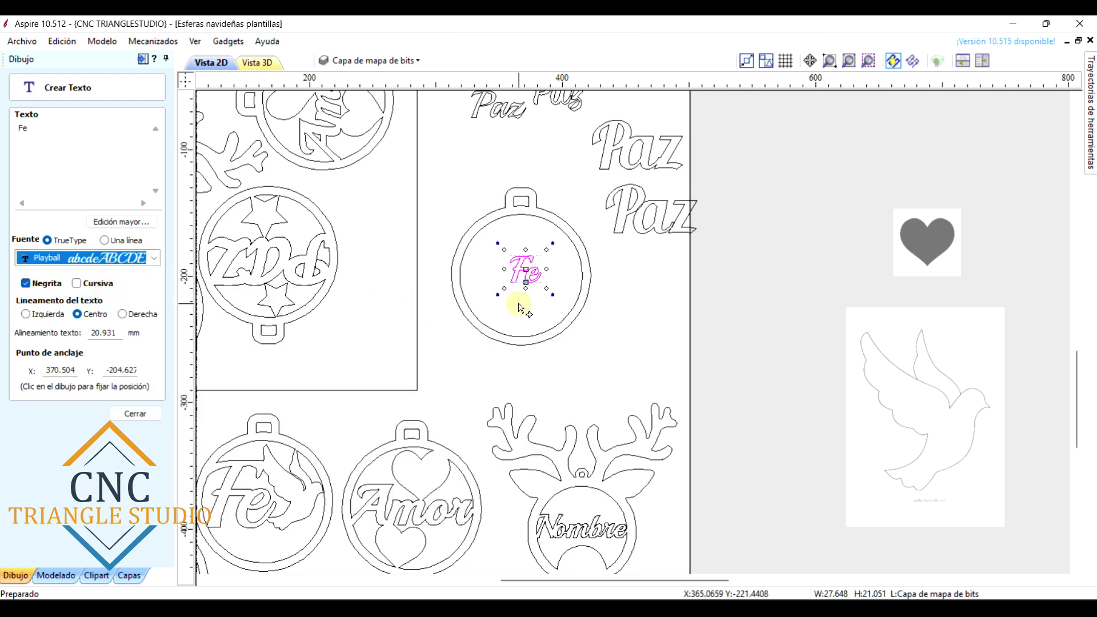
{"action": "left_click_drag", "start_coordinate": [547, 290], "coordinate": [564, 307]}
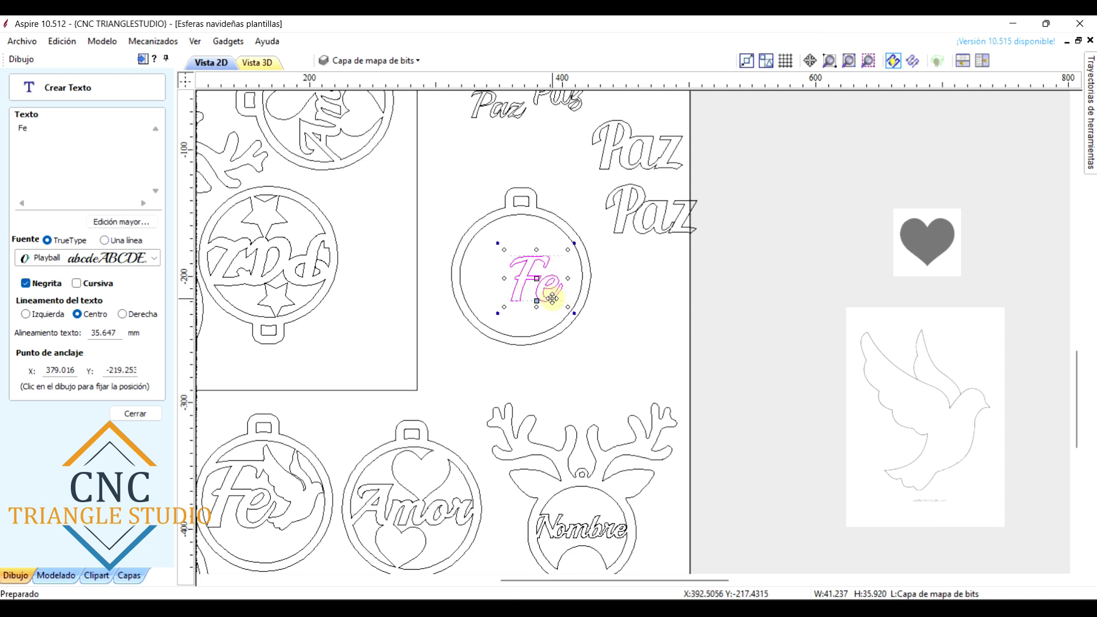
{"action": "left_click", "coordinate": [136, 413]}
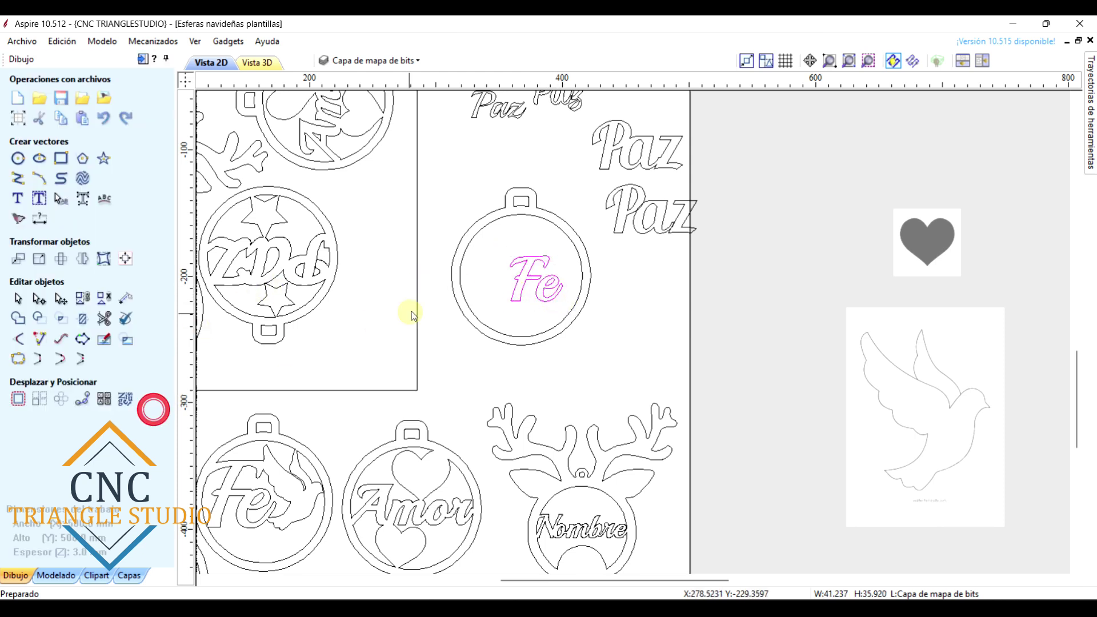
Move the "Fe" text toward the upper-left area inside the ornament's inner circle
{"action": "scroll", "coordinate": [532, 284], "scroll_direction": "up", "scroll_amount": 2}
{"action": "left_click", "coordinate": [534, 283]}
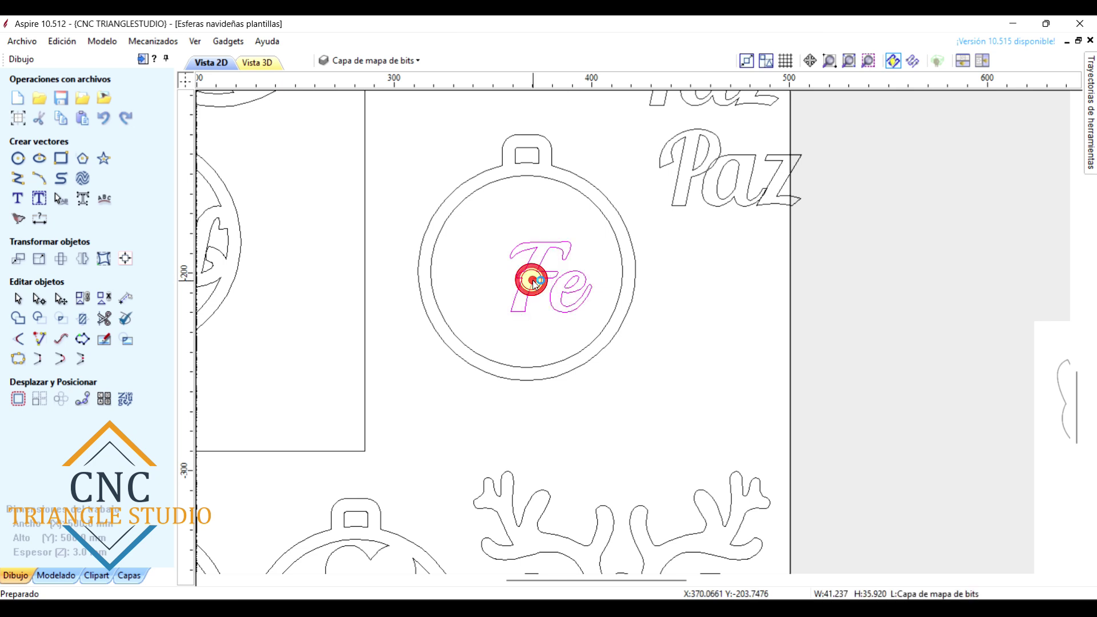
{"action": "scroll", "coordinate": [529, 275], "scroll_direction": "up", "scroll_amount": 3}
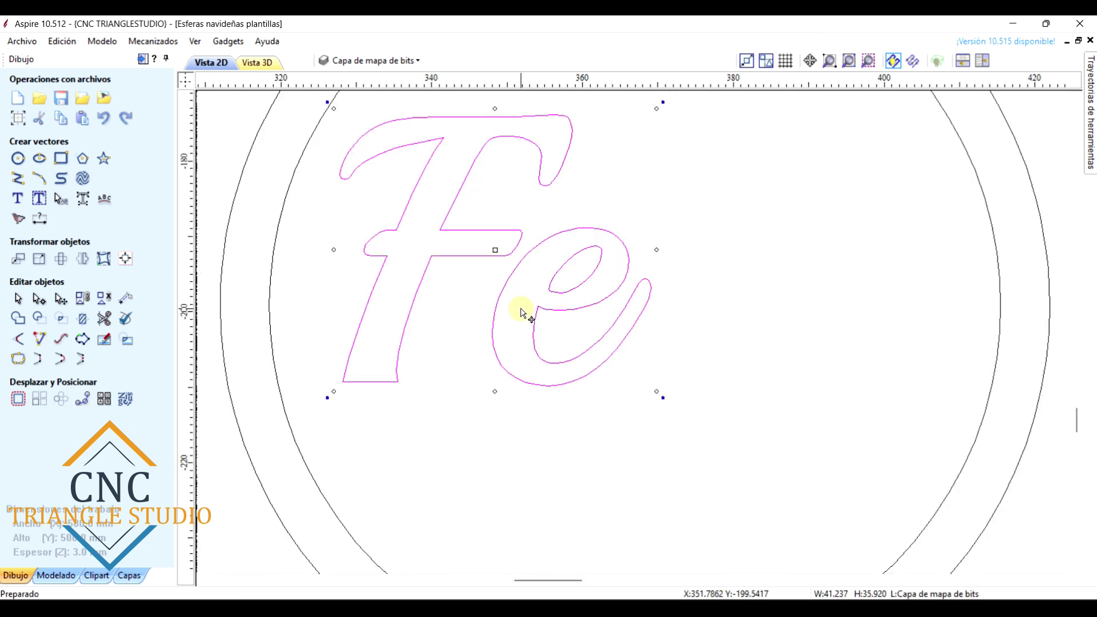
{"action": "left_click_drag", "start_coordinate": [515, 246], "coordinate": [546, 261]}
{"action": "scroll", "coordinate": [458, 260], "scroll_direction": "up", "scroll_amount": 2}
{"action": "scroll", "coordinate": [480, 312], "scroll_direction": "down", "scroll_amount": 3}
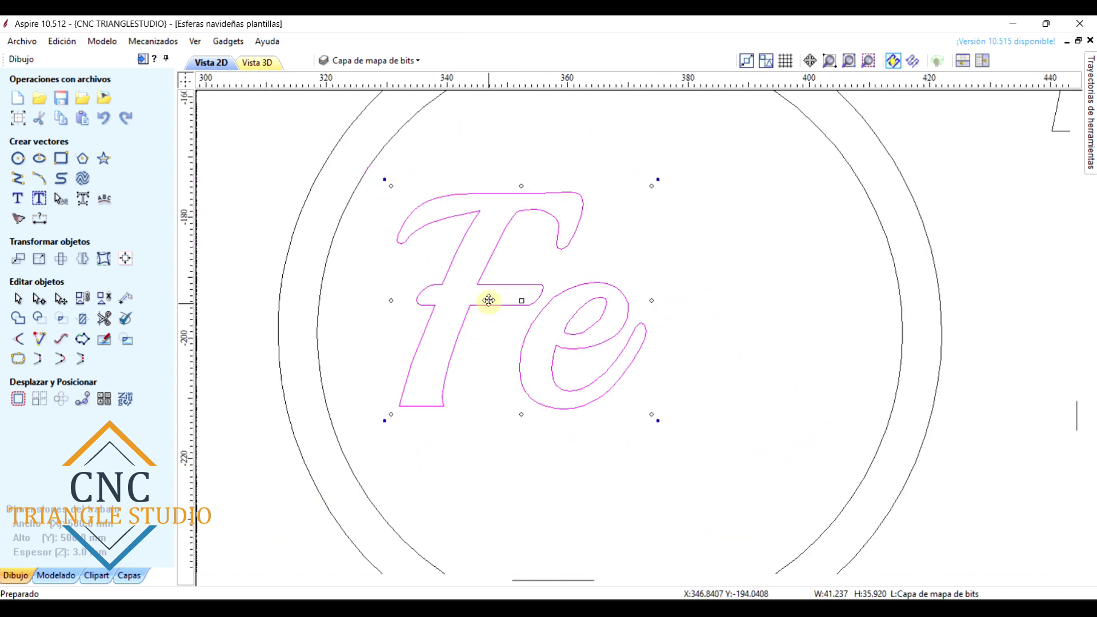
{"action": "scroll", "coordinate": [495, 280], "scroll_direction": "up", "scroll_amount": 3}
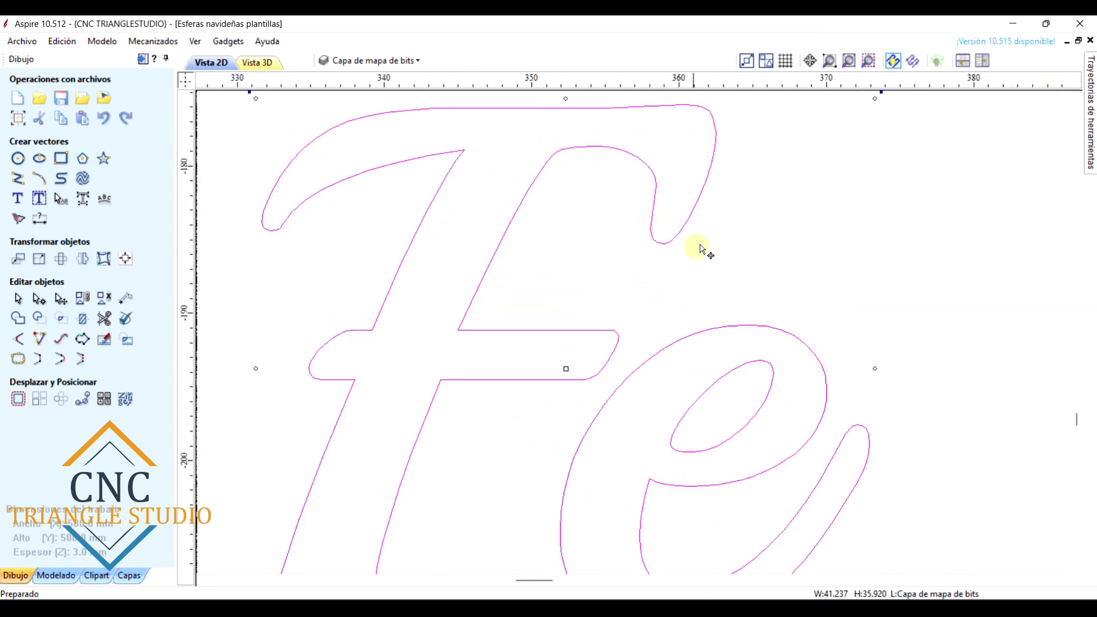
{"action": "scroll", "coordinate": [447, 277], "scroll_direction": "down", "scroll_amount": 2}
{"action": "left_click_drag", "start_coordinate": [480, 273], "coordinate": [481, 258]}
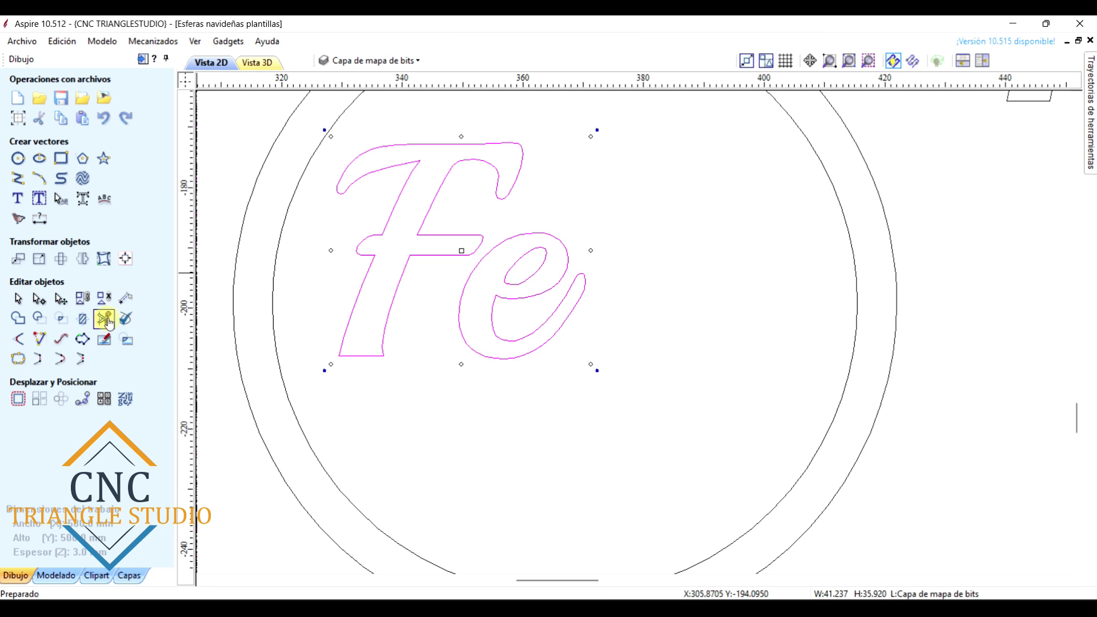
Split the "Fe" text into separate letter vectors and shift the "e" left to overlap the "F" crossbar
{"action": "right_click", "coordinate": [419, 237]}
{"action": "left_click", "coordinate": [554, 426]}
{"action": "left_click_drag", "start_coordinate": [569, 368], "coordinate": [500, 231]}
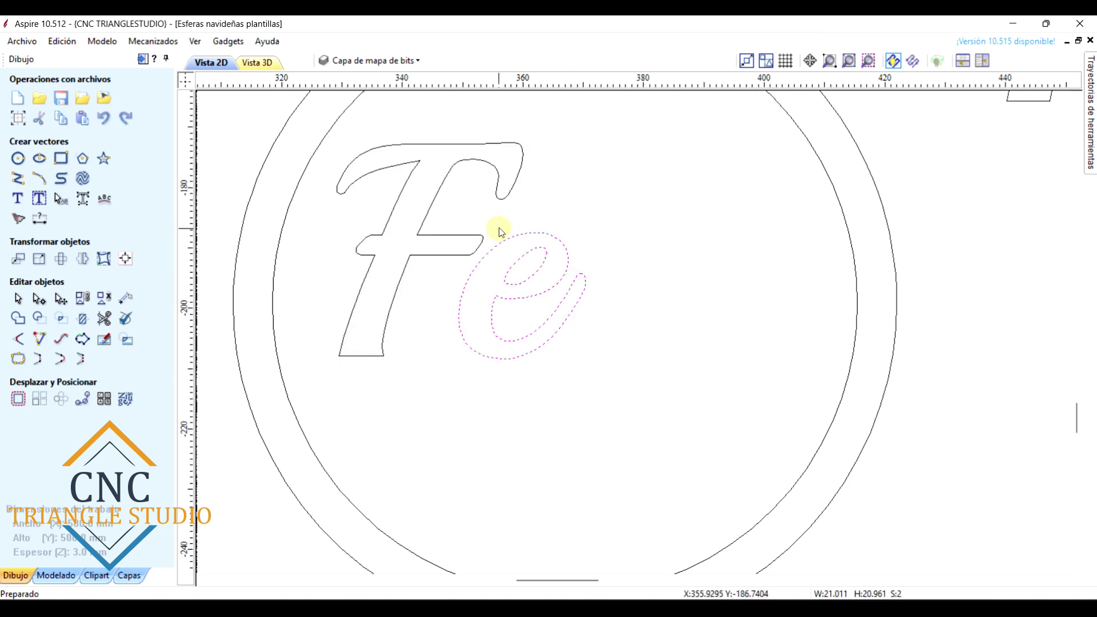
{"action": "key", "text": "Left"}
{"action": "key", "text": "Left"}
{"action": "key", "text": "Left"}
{"action": "key", "text": "Left"}
{"action": "key", "text": "Left"}
{"action": "key", "text": "Left"}
Try to trim the overlapping segments where the "F" crossbar meets the "e"
{"action": "scroll", "coordinate": [499, 229], "scroll_direction": "up", "scroll_amount": 4}
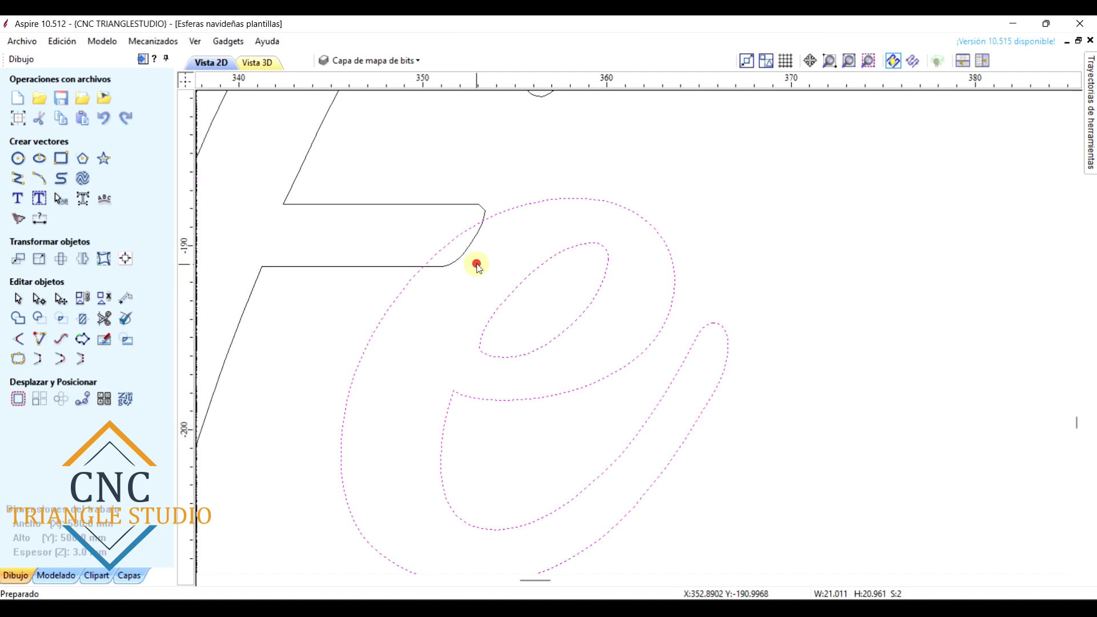
{"action": "left_click", "coordinate": [468, 252]}
{"action": "left_click", "coordinate": [104, 319]}
{"action": "left_click", "coordinate": [460, 245]}
{"action": "scroll", "coordinate": [463, 243], "scroll_direction": "down", "scroll_amount": 4}
{"action": "key", "text": "Escape"}
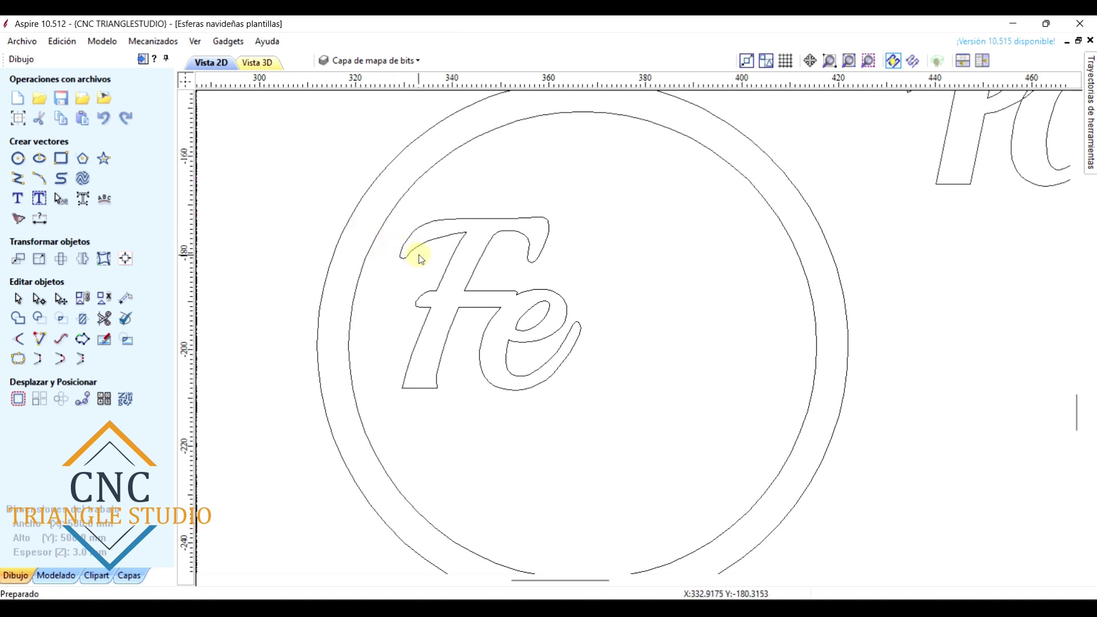
Select both overlapping letters of "Fe" and enlarge them together to about 54 × 52 mm
{"action": "scroll", "coordinate": [400, 243], "scroll_direction": "up", "scroll_amount": 1}
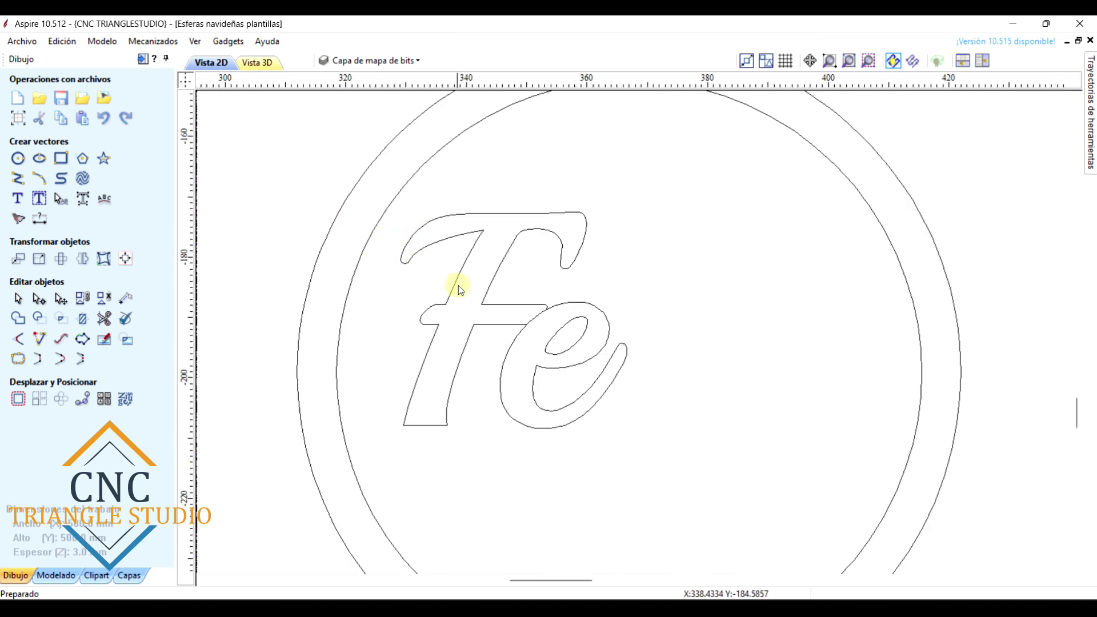
{"action": "left_click_drag", "start_coordinate": [679, 436], "coordinate": [431, 204]}
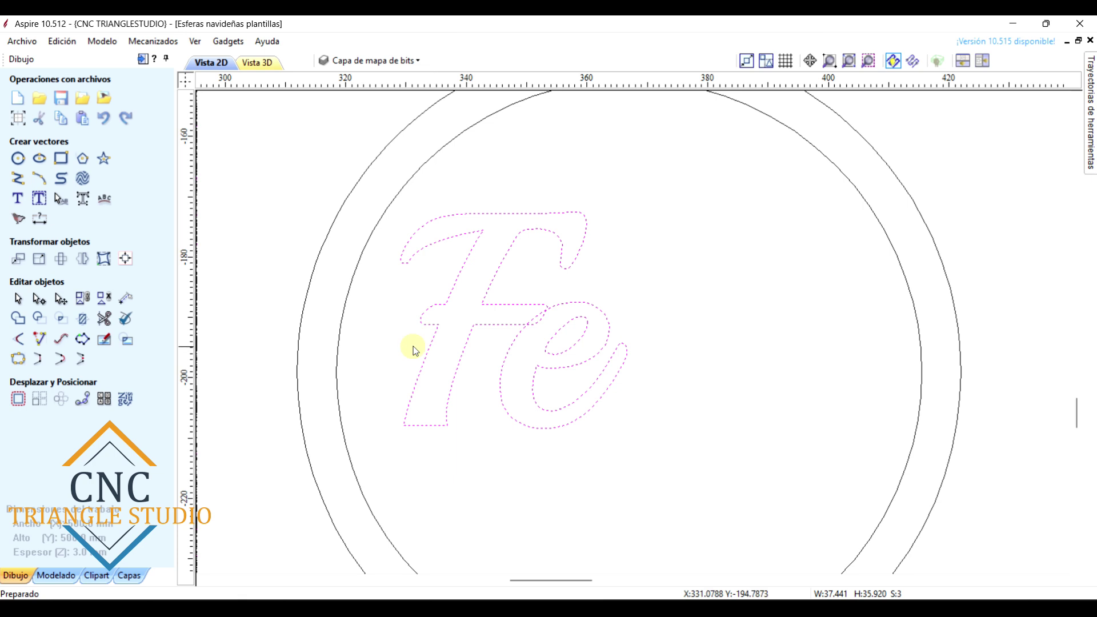
{"action": "left_click", "coordinate": [16, 401]}
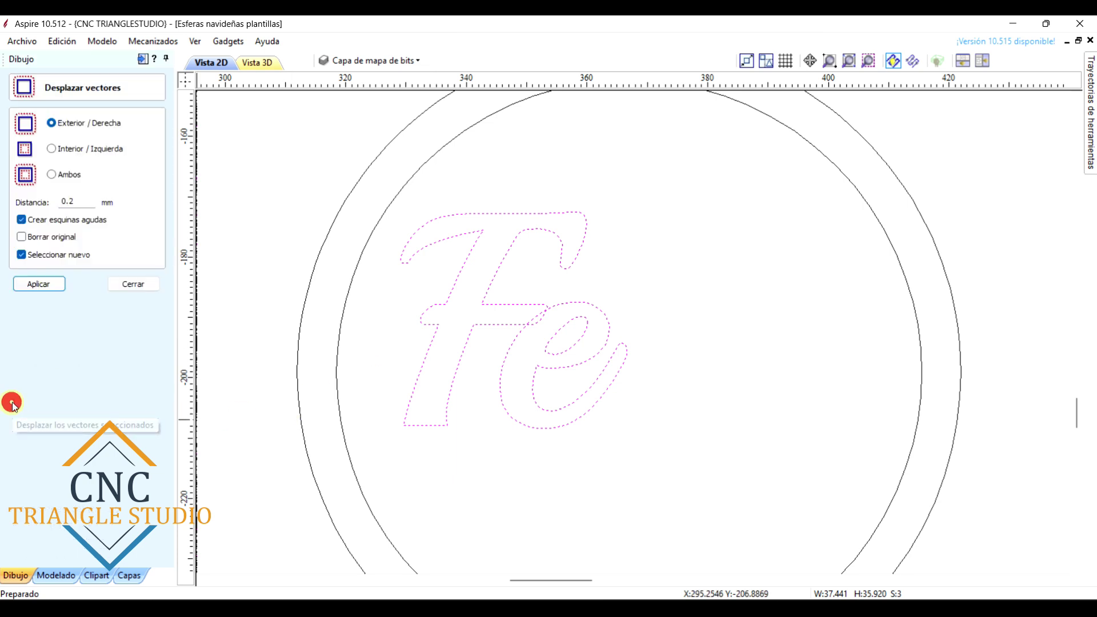
{"action": "key", "text": "Escape"}
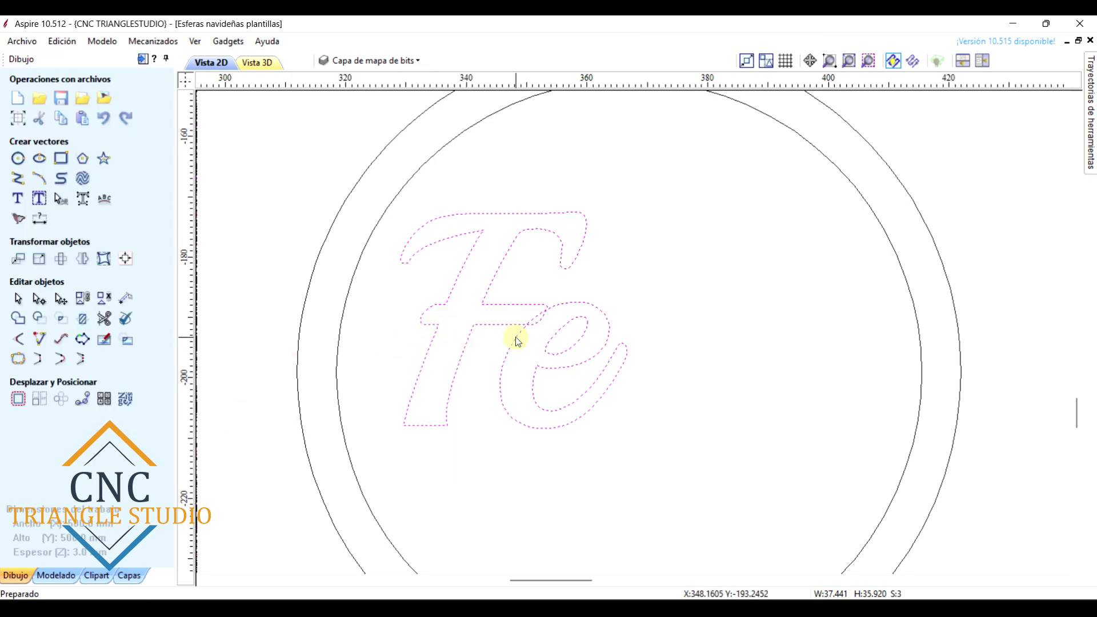
{"action": "scroll", "coordinate": [515, 336], "scroll_direction": "down", "scroll_amount": 3}
{"action": "left_click_drag", "start_coordinate": [574, 382], "coordinate": [631, 436]}
{"action": "scroll", "coordinate": [620, 415], "scroll_direction": "up", "scroll_amount": 3}
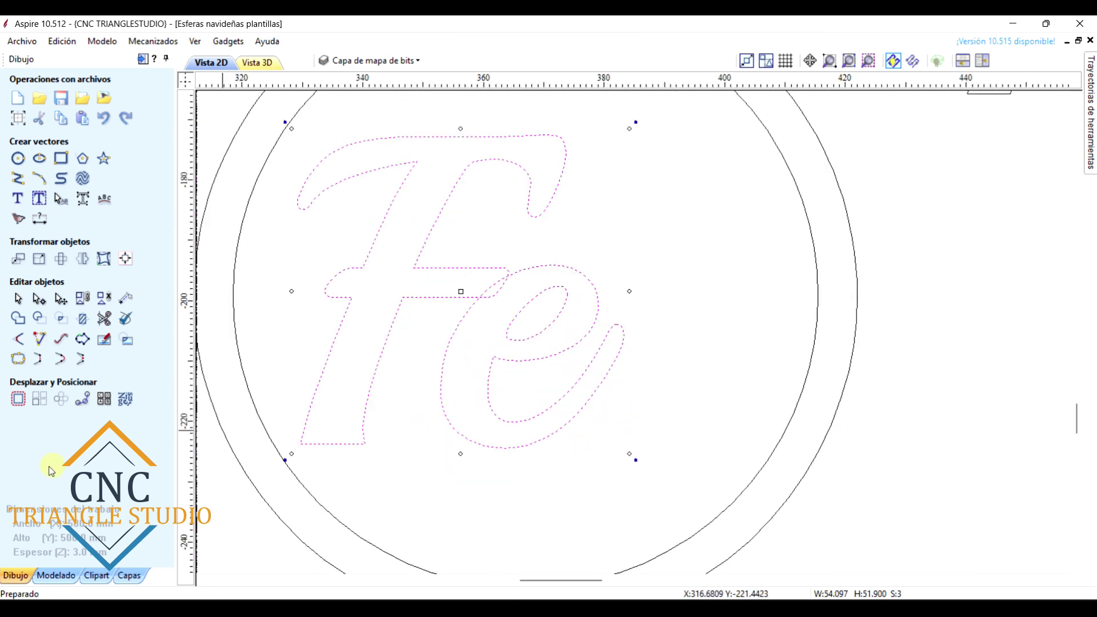
Offset the "Fe" letters outward by 0.2 mm with sharp corners, keeping the originals and continuing despite the overlaps
{"action": "left_click", "coordinate": [19, 400]}
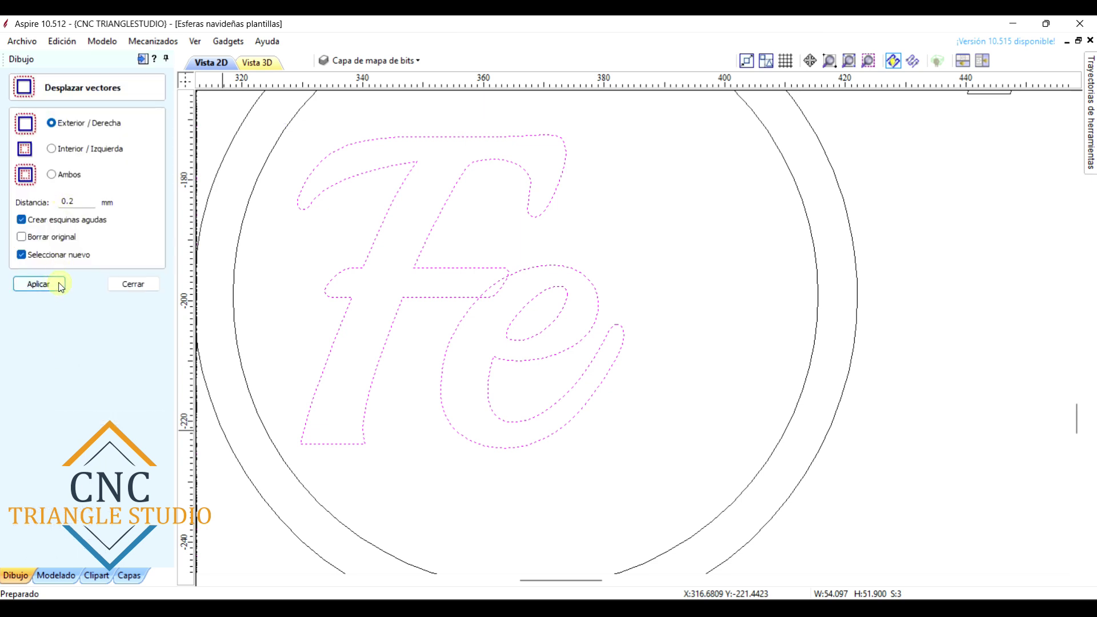
{"action": "left_click", "coordinate": [59, 285]}
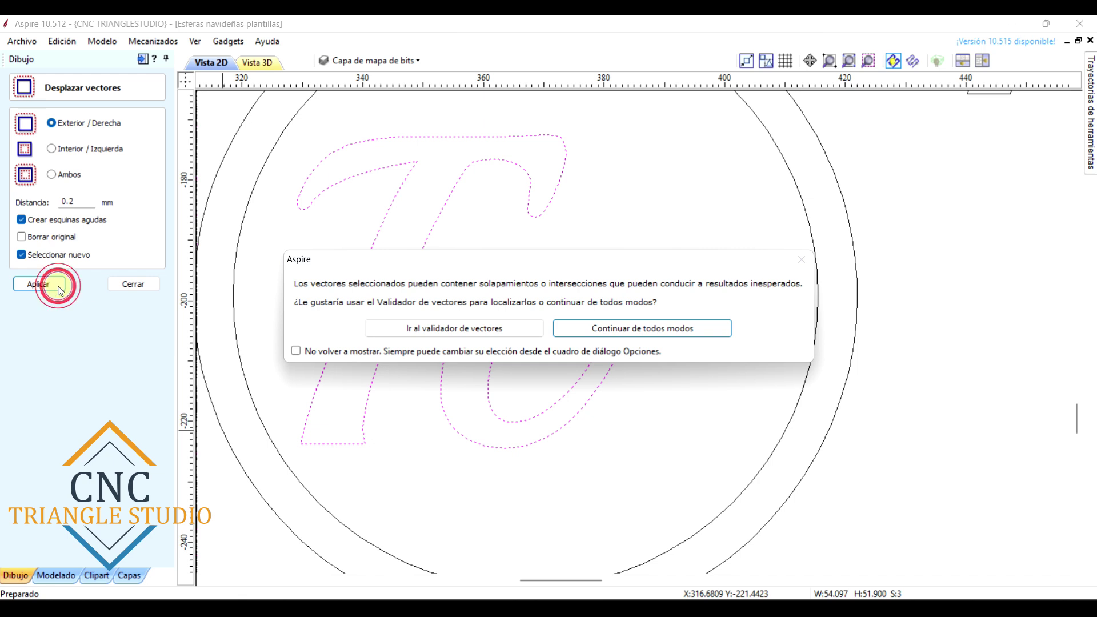
{"action": "left_click", "coordinate": [600, 331]}
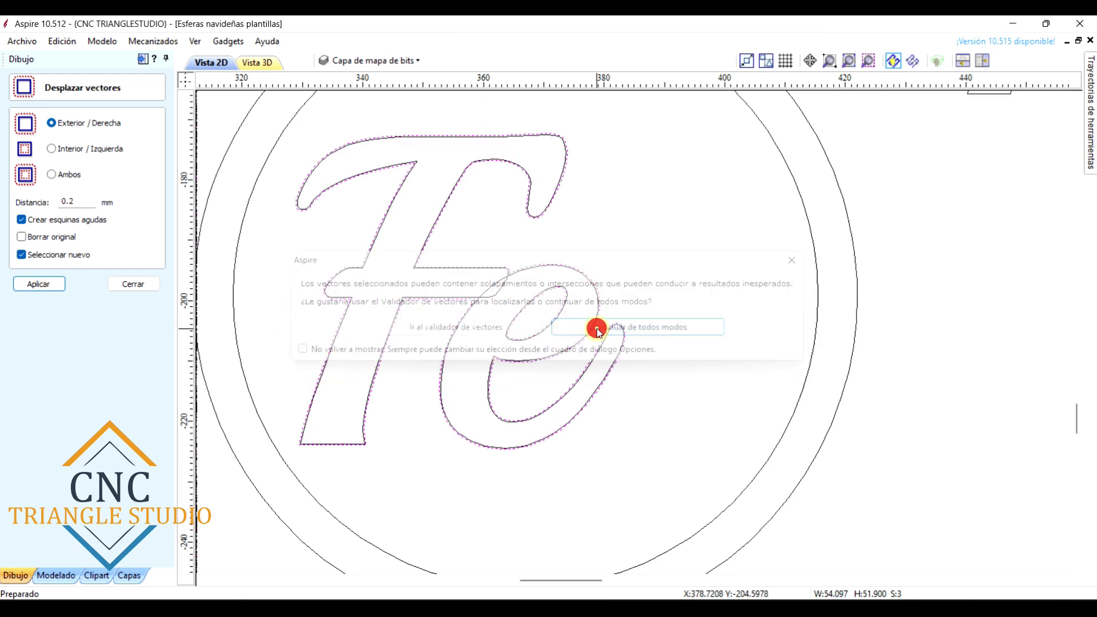
{"action": "scroll", "coordinate": [440, 334], "scroll_direction": "up", "scroll_amount": 3}
{"action": "left_click", "coordinate": [135, 290]}
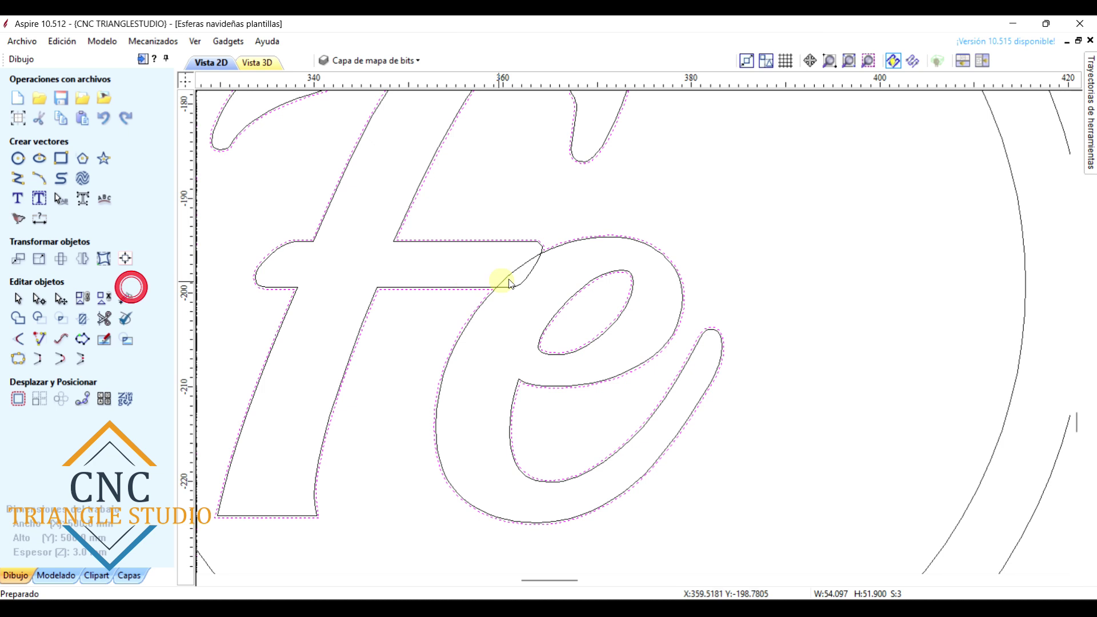
Delete the original "F" and "e" contours, including the inner loop, leaving only the offset outline
{"action": "left_click", "coordinate": [523, 270]}
{"action": "left_click", "coordinate": [523, 271]}
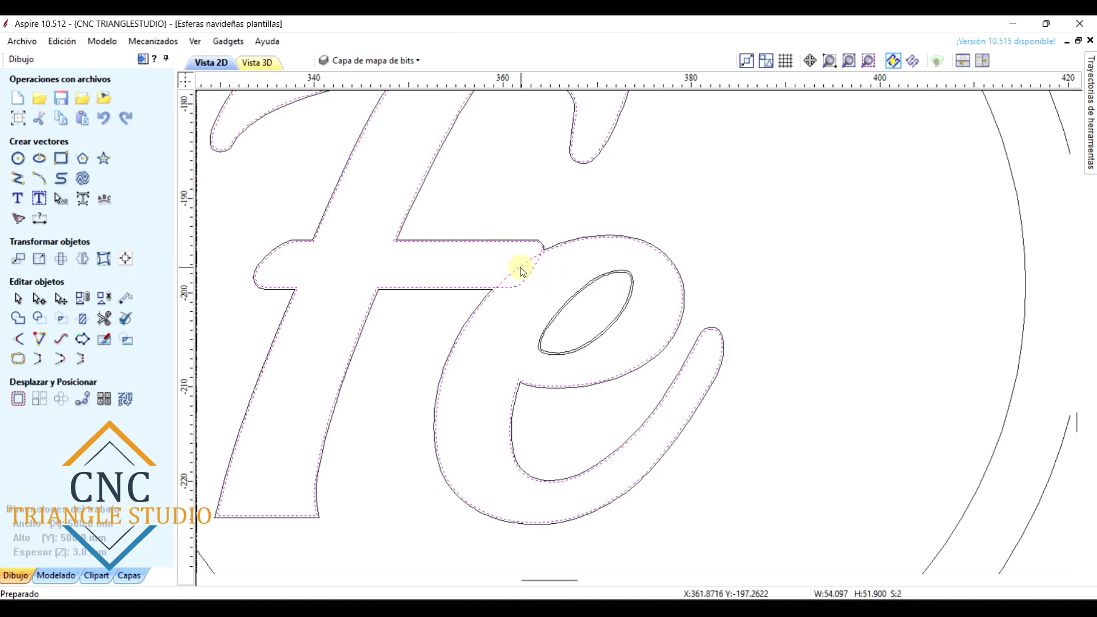
{"action": "left_click", "coordinate": [581, 349]}
{"action": "scroll", "coordinate": [583, 346], "scroll_direction": "down", "scroll_amount": 4}
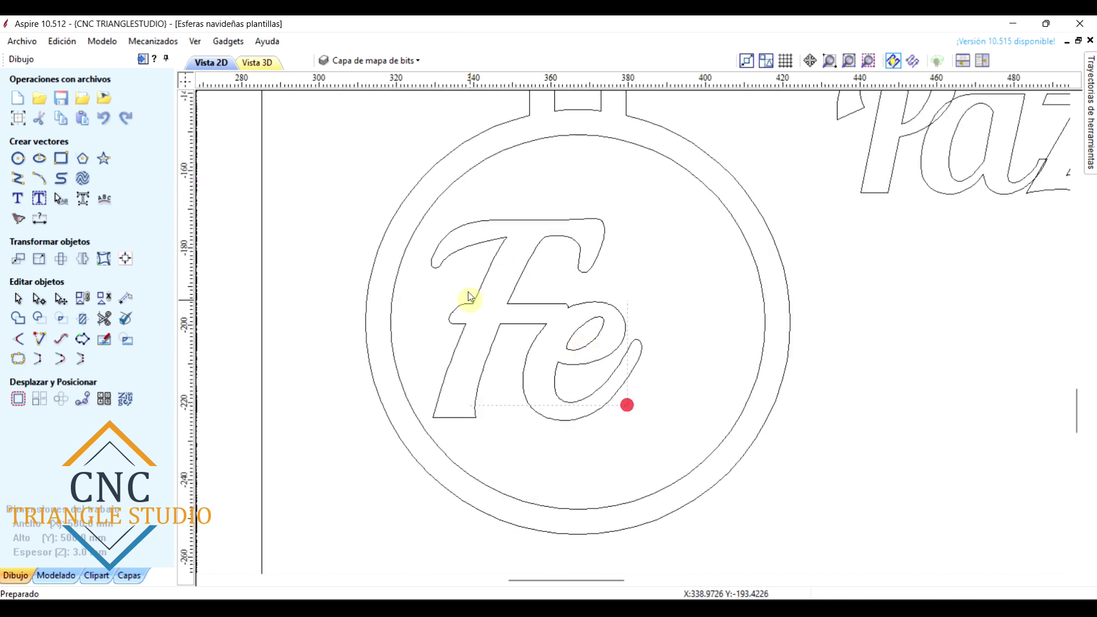
Resize the merged "Fe" outline to about 56 × 54 mm and move it to overlap the left side of the ornament's inner circle
{"action": "left_click", "coordinate": [467, 240]}
{"action": "scroll", "coordinate": [541, 317], "scroll_direction": "up", "scroll_amount": 2}
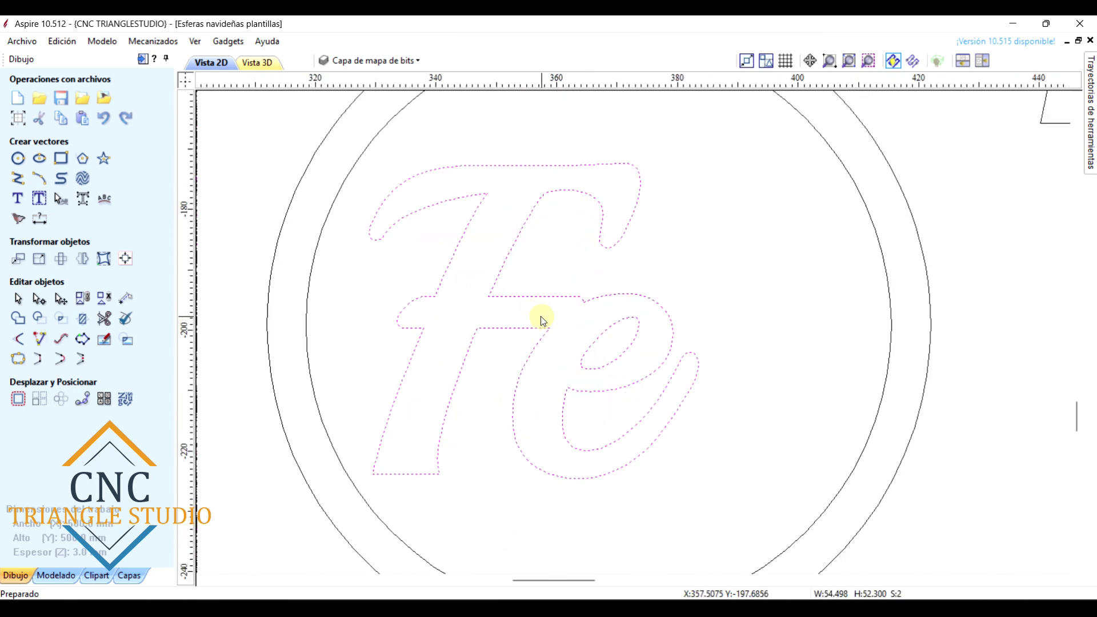
{"action": "scroll", "coordinate": [540, 316], "scroll_direction": "down", "scroll_amount": 3}
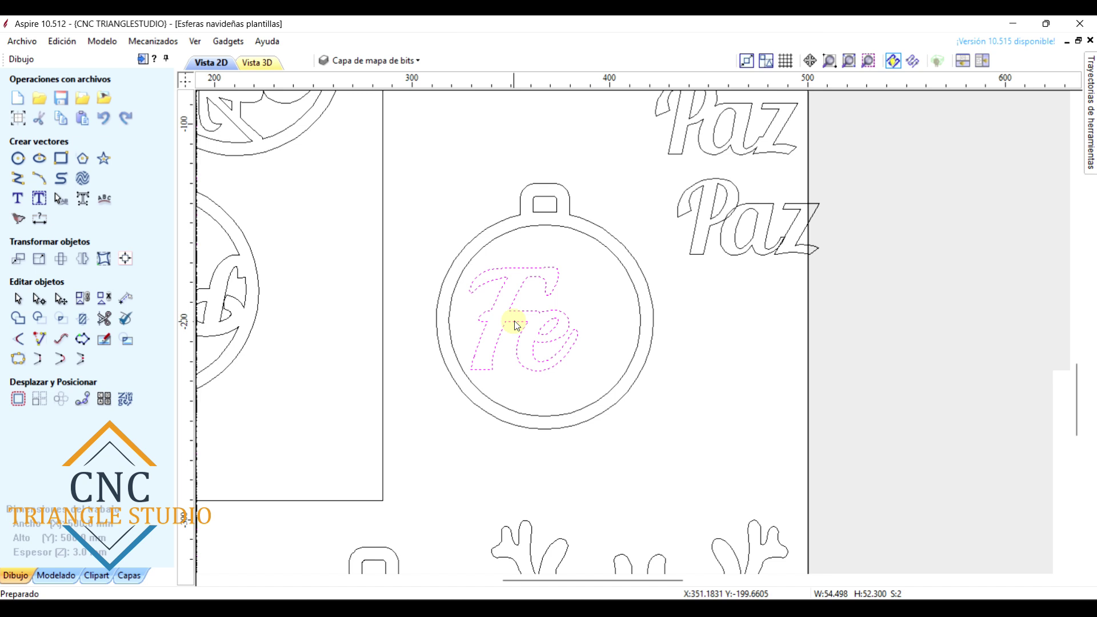
{"action": "scroll", "coordinate": [515, 321], "scroll_direction": "up", "scroll_amount": 2}
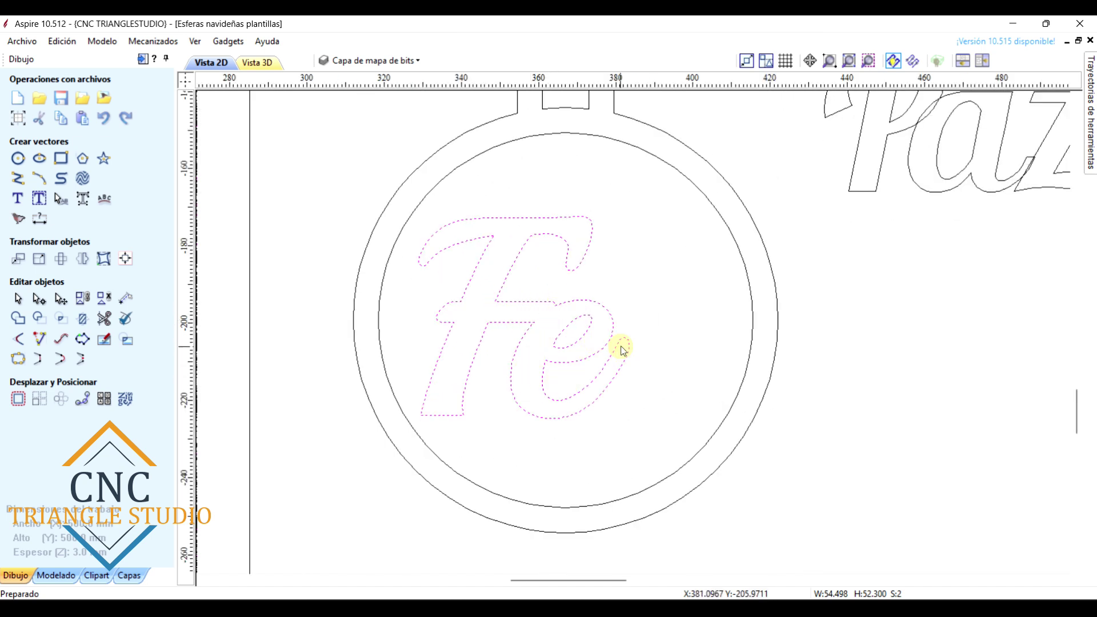
{"action": "scroll", "coordinate": [623, 351], "scroll_direction": "down", "scroll_amount": 1}
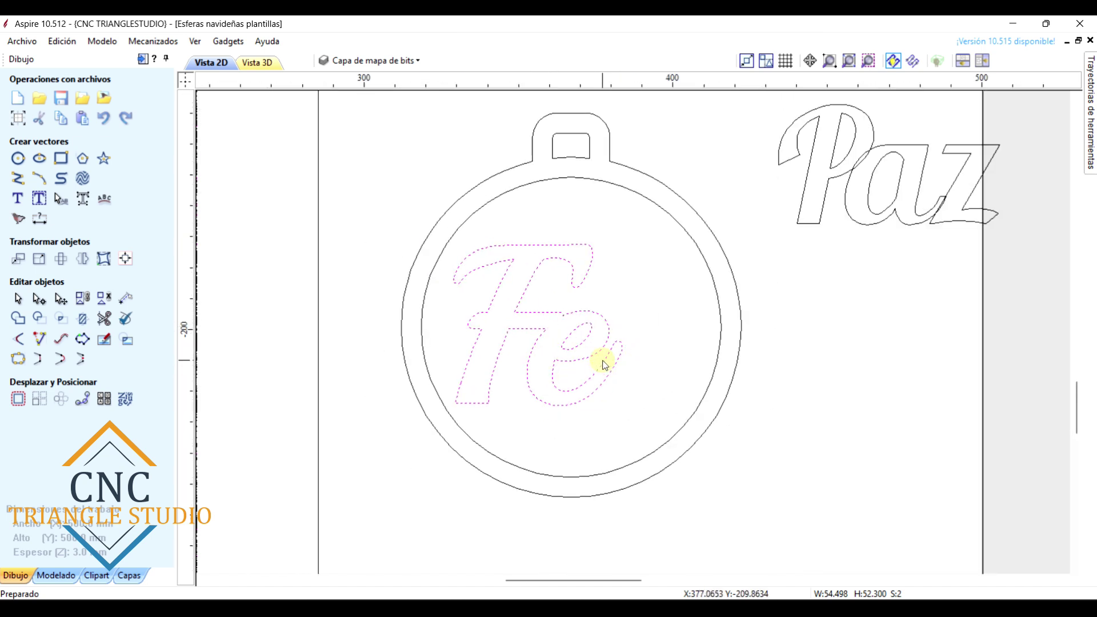
{"action": "left_click", "coordinate": [606, 365]}
{"action": "scroll", "coordinate": [605, 366], "scroll_direction": "up", "scroll_amount": 1}
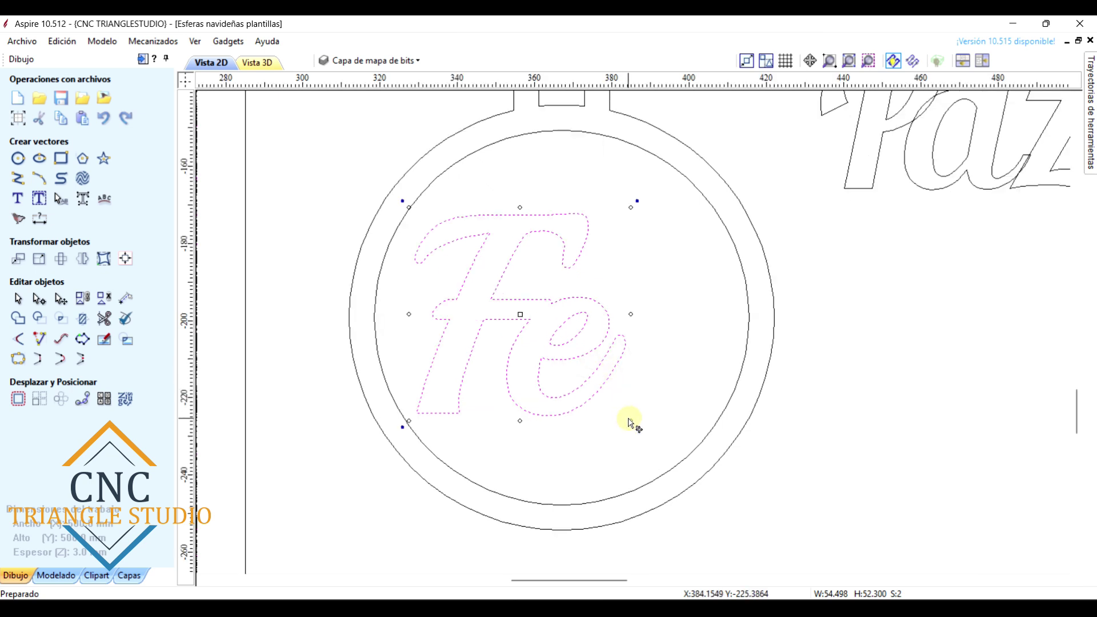
{"action": "left_click_drag", "start_coordinate": [631, 420], "coordinate": [669, 448]}
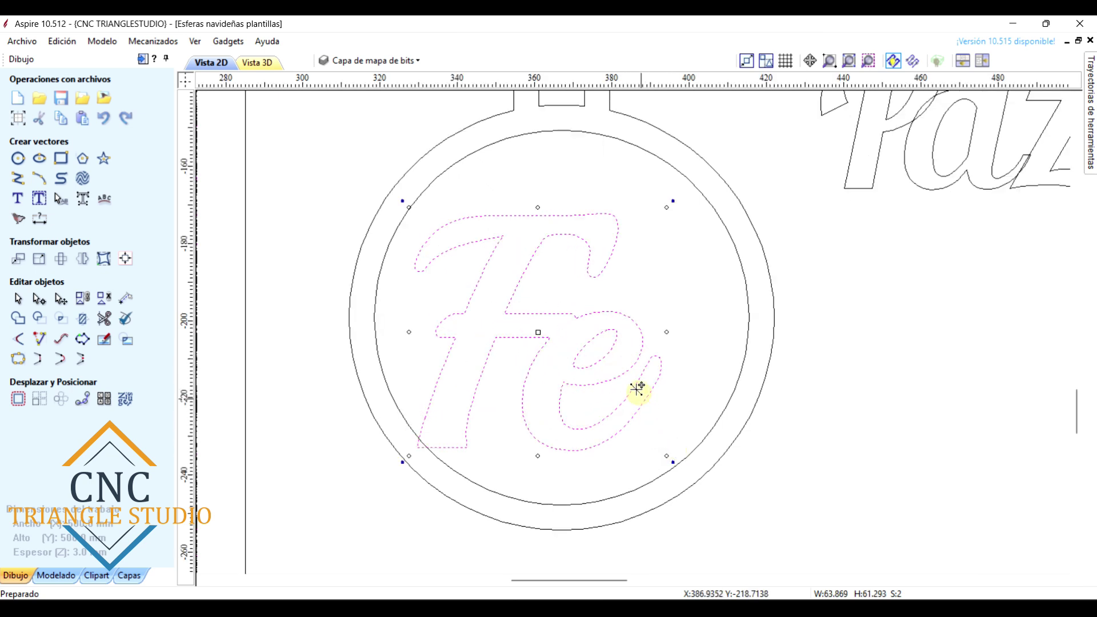
{"action": "scroll", "coordinate": [566, 349], "scroll_direction": "down", "scroll_amount": 1}
{"action": "scroll", "coordinate": [564, 350], "scroll_direction": "up", "scroll_amount": 1}
{"action": "left_click_drag", "start_coordinate": [674, 500], "coordinate": [640, 459]}
{"action": "scroll", "coordinate": [526, 340], "scroll_direction": "down", "scroll_amount": 1}
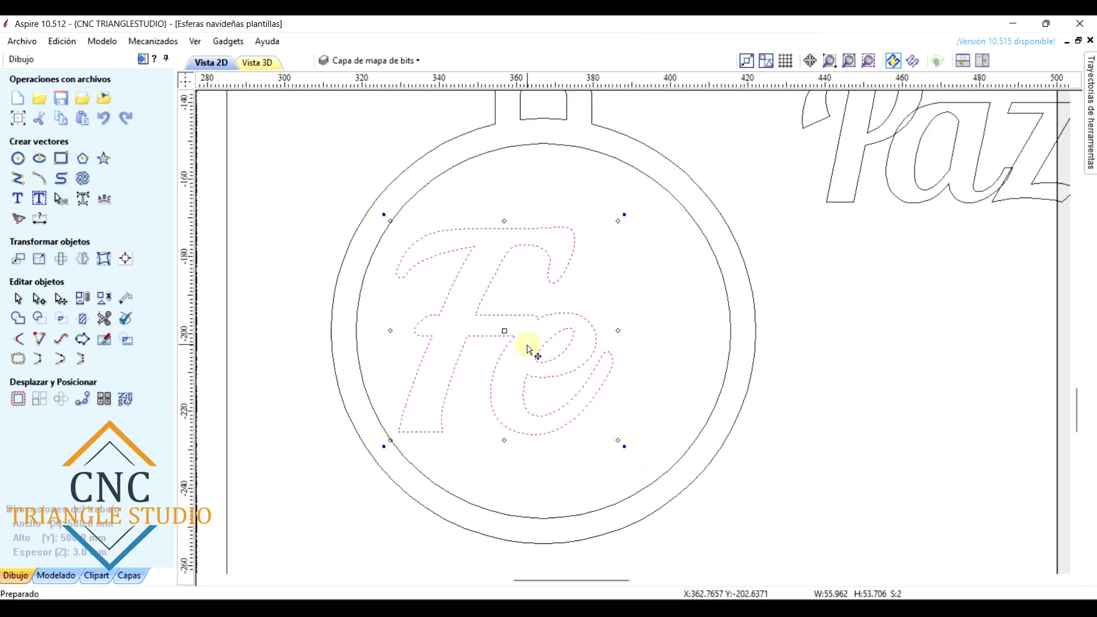
{"action": "left_click_drag", "start_coordinate": [543, 347], "coordinate": [511, 321]}
{"action": "scroll", "coordinate": [503, 332], "scroll_direction": "down", "scroll_amount": 1}
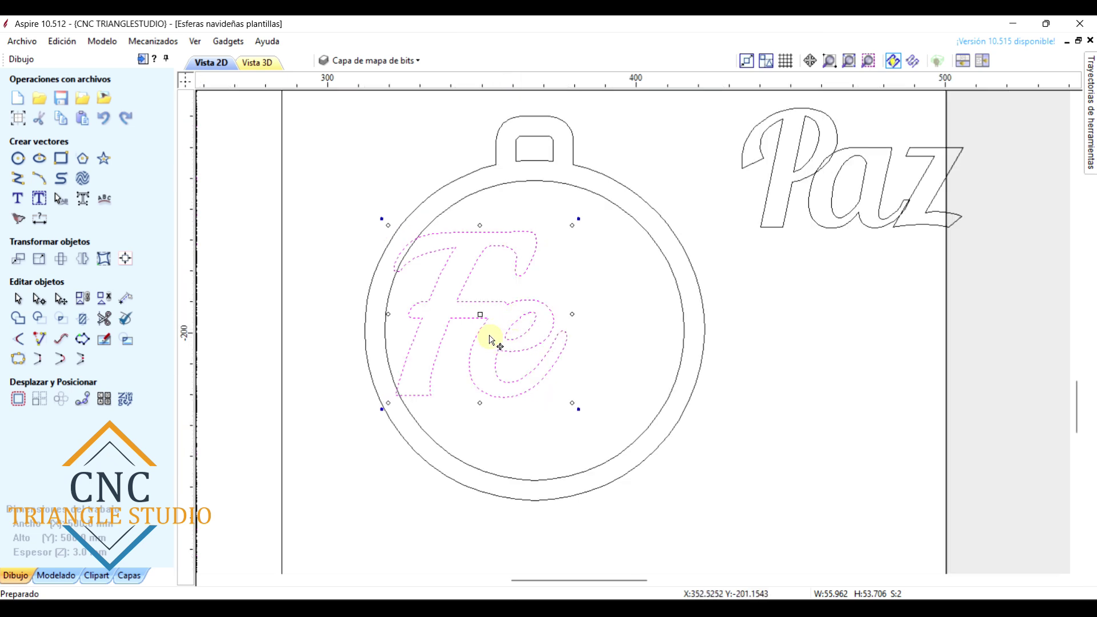
Nudge the "Fe" outline slightly to the right while keeping its F overlapping the ornament's inner circle
{"action": "scroll", "coordinate": [468, 328], "scroll_direction": "down", "scroll_amount": 1}
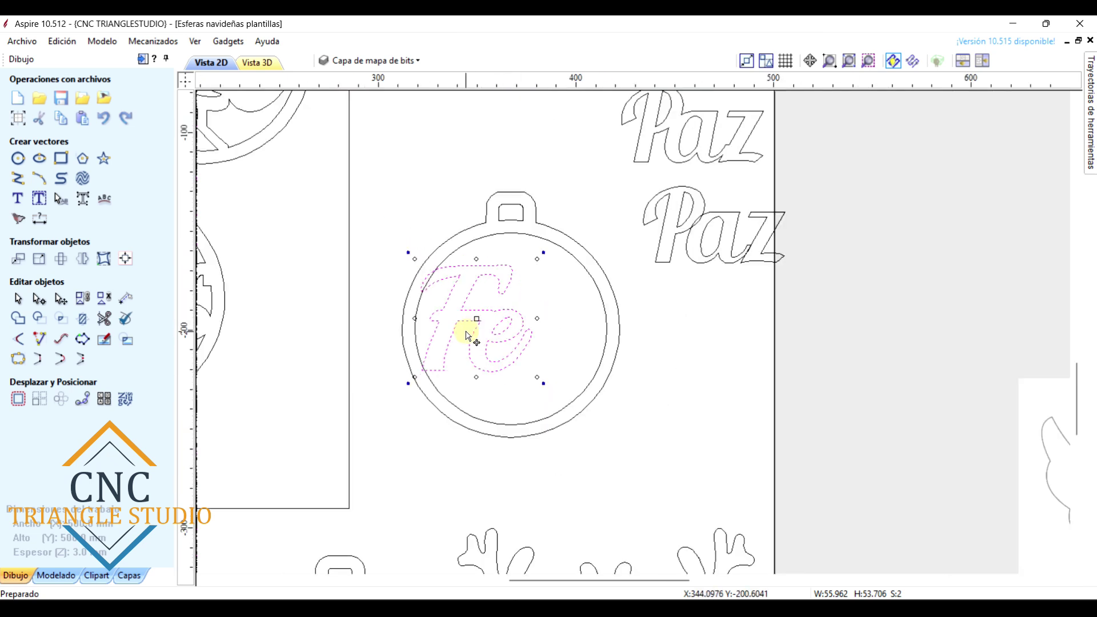
{"action": "scroll", "coordinate": [468, 336], "scroll_direction": "up", "scroll_amount": 1}
{"action": "scroll", "coordinate": [387, 221], "scroll_direction": "up", "scroll_amount": 1}
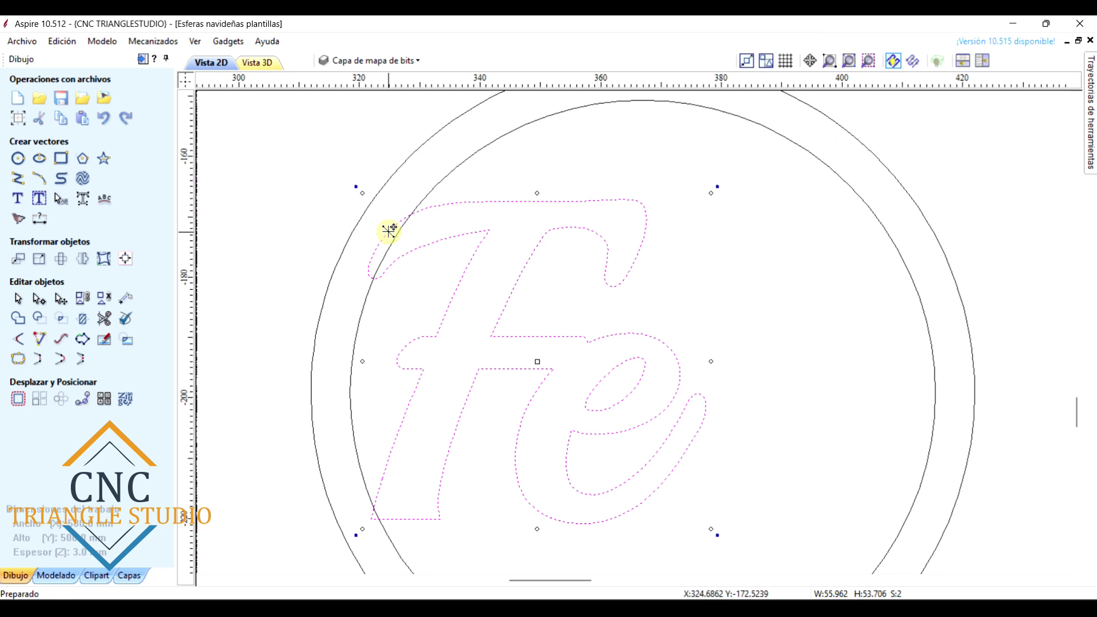
{"action": "key", "text": "Right"}
{"action": "key", "text": "Right"}
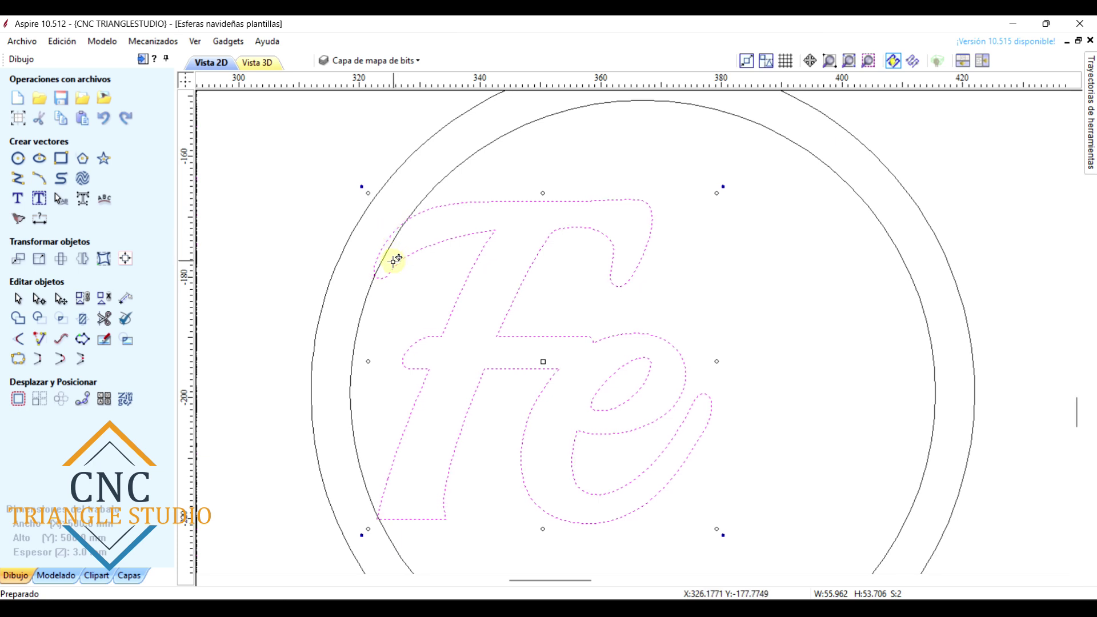
{"action": "scroll", "coordinate": [432, 251], "scroll_direction": "up", "scroll_amount": 1}
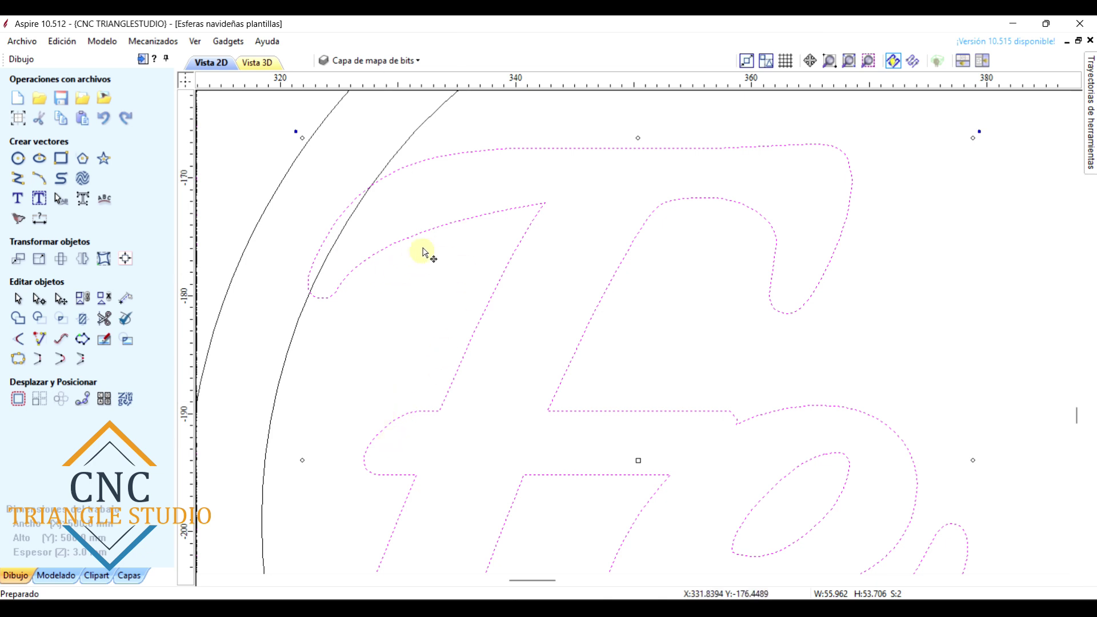
Move the dove image up and to the left, into the space between the ornament and the heart image
{"action": "scroll", "coordinate": [478, 312], "scroll_direction": "down", "scroll_amount": 8}
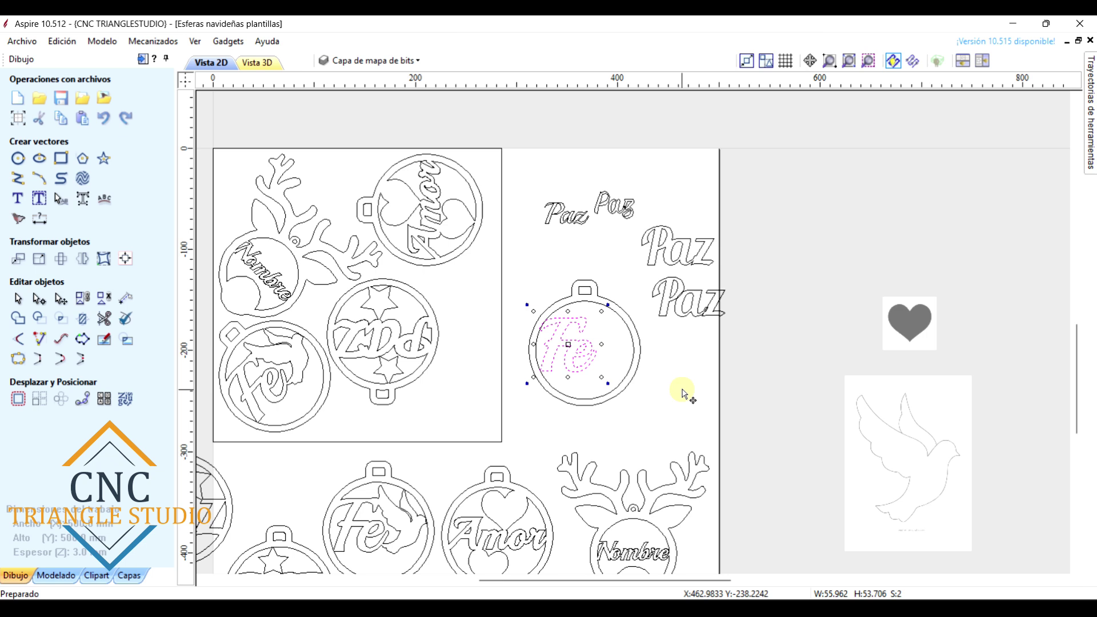
{"action": "left_click_drag", "start_coordinate": [873, 438], "coordinate": [779, 331]}
{"action": "scroll", "coordinate": [843, 337], "scroll_direction": "up", "scroll_amount": 3}
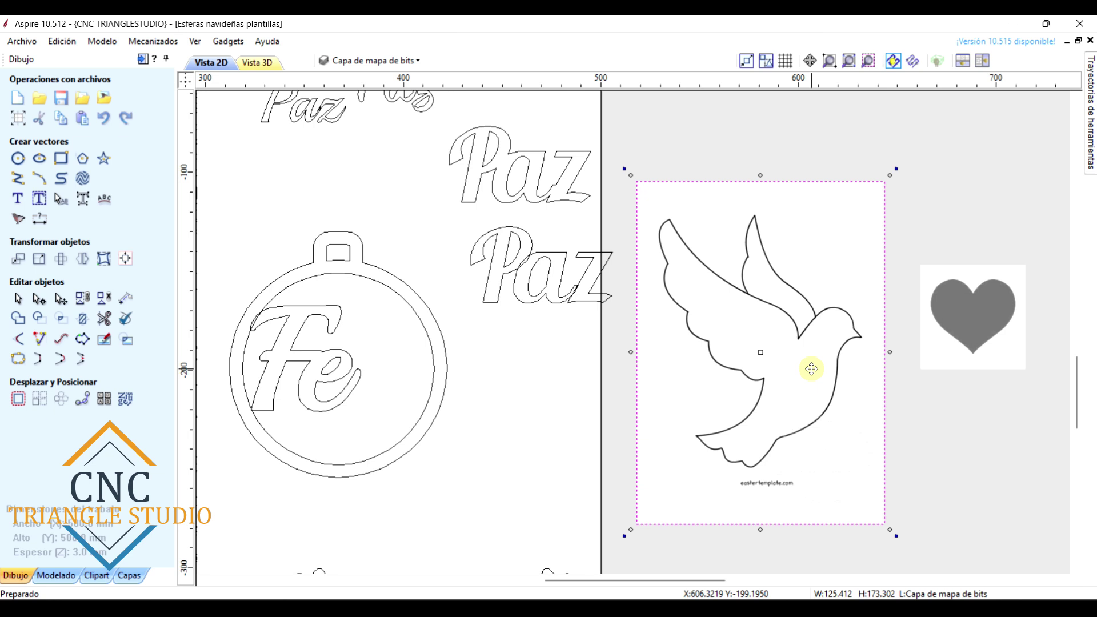
Trace the dove bitmap in black and white with threshold 0.69 and corner fit 93%, and apply the trace
{"action": "left_click", "coordinate": [18, 220]}
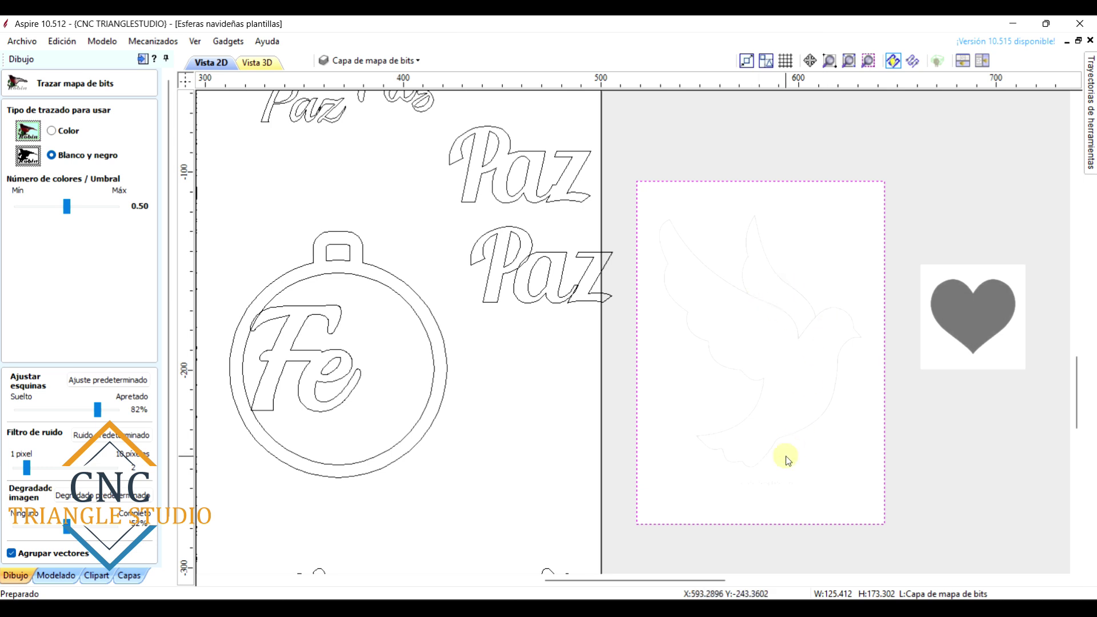
{"action": "scroll", "coordinate": [97, 366], "scroll_direction": "down", "scroll_amount": 2}
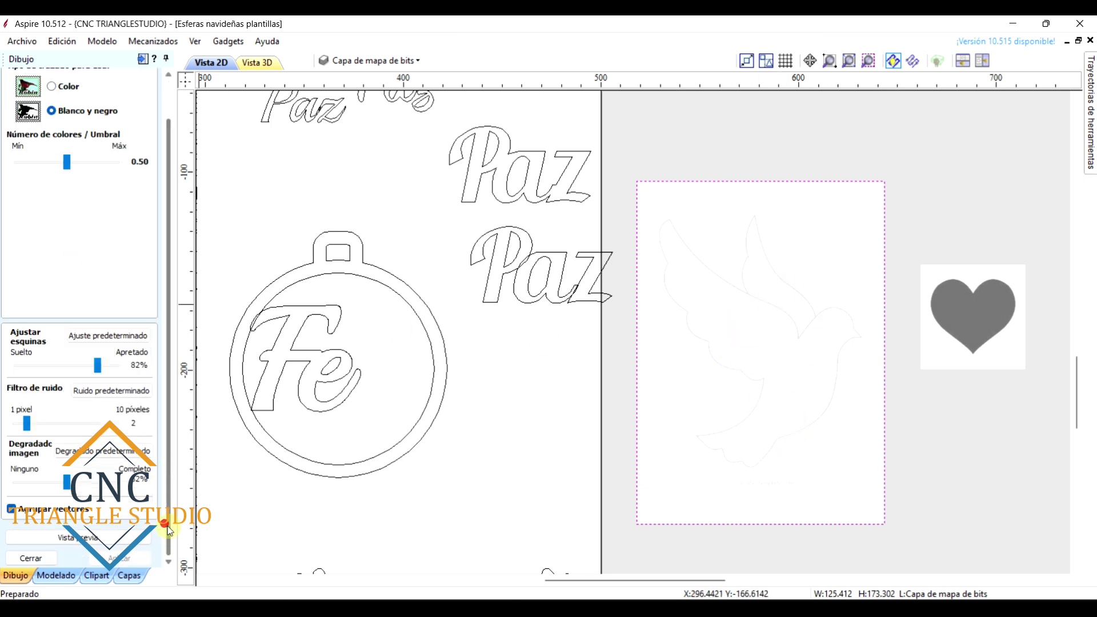
{"action": "left_click_drag", "start_coordinate": [67, 161], "coordinate": [81, 166]}
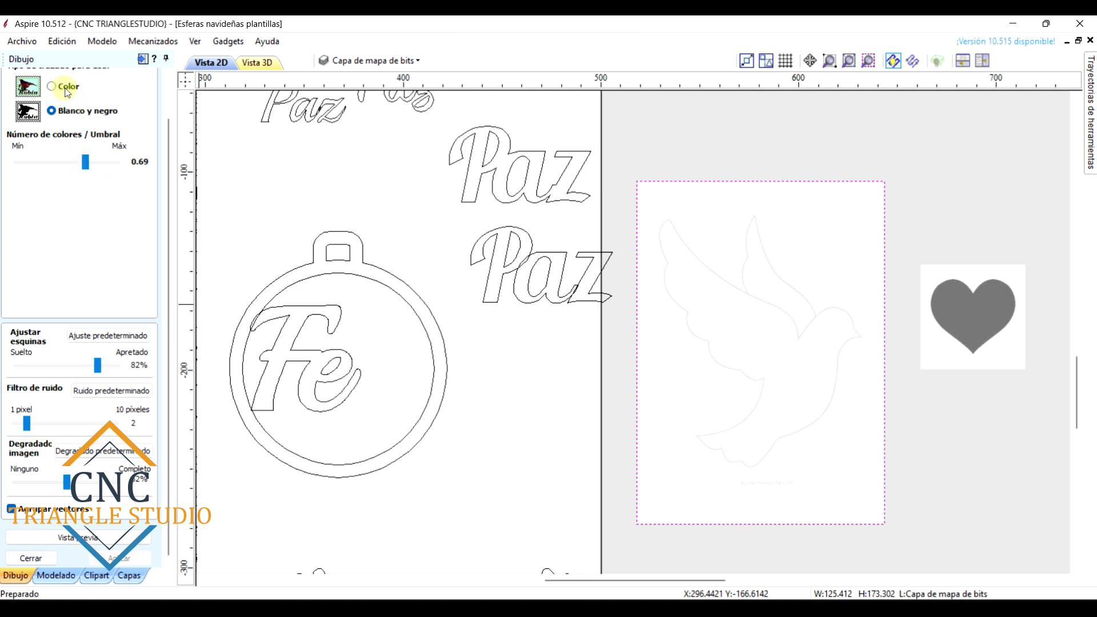
{"action": "left_click_drag", "start_coordinate": [102, 372], "coordinate": [109, 374]}
{"action": "scroll", "coordinate": [733, 247], "scroll_direction": "up", "scroll_amount": 5}
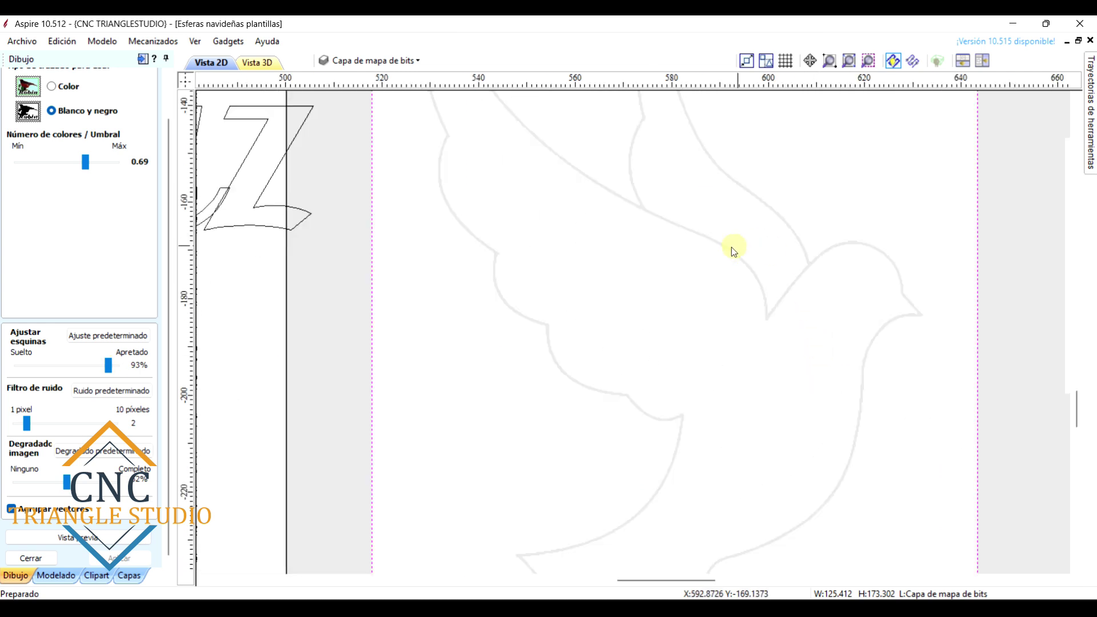
{"action": "scroll", "coordinate": [715, 240], "scroll_direction": "down", "scroll_amount": 3}
{"action": "scroll", "coordinate": [695, 238], "scroll_direction": "up", "scroll_amount": 5}
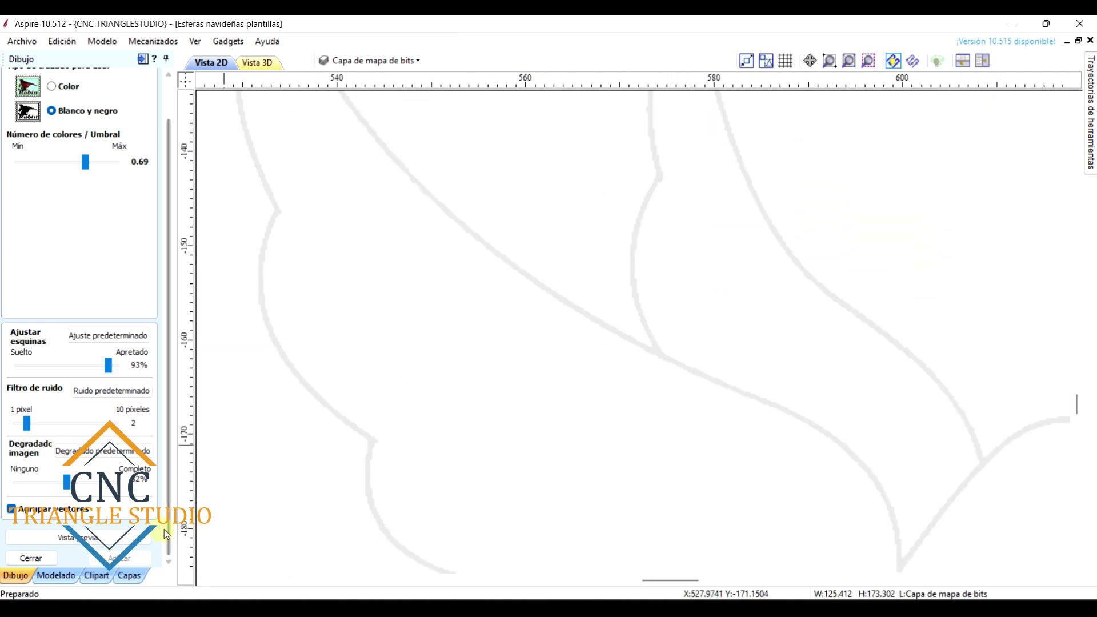
{"action": "left_click", "coordinate": [107, 540]}
{"action": "left_click", "coordinate": [117, 559]}
{"action": "left_click", "coordinate": [34, 560]}
{"action": "scroll", "coordinate": [549, 394], "scroll_direction": "down", "scroll_amount": 6}
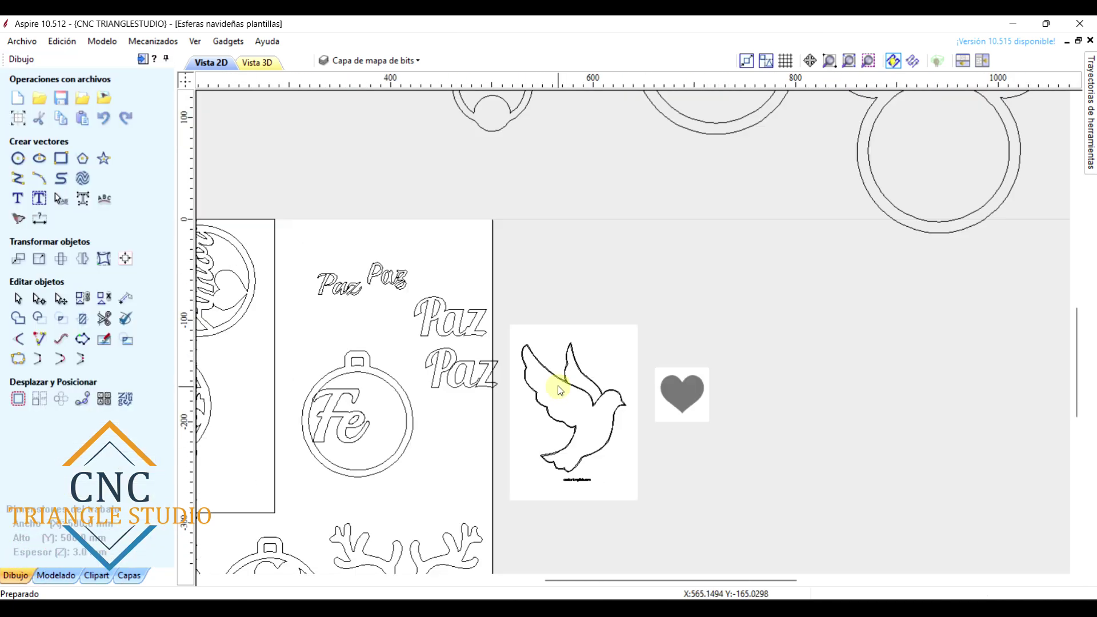
Move the dove bitmap away to uncover its traced vectors
{"action": "left_click", "coordinate": [589, 357]}
{"action": "left_click_drag", "start_coordinate": [592, 366], "coordinate": [782, 320]}
{"action": "scroll", "coordinate": [560, 392], "scroll_direction": "up", "scroll_amount": 4}
Ungroup the traced dove vectors onto the objects' original layer
{"action": "left_click", "coordinate": [569, 352]}
{"action": "scroll", "coordinate": [577, 343], "scroll_direction": "up", "scroll_amount": 8}
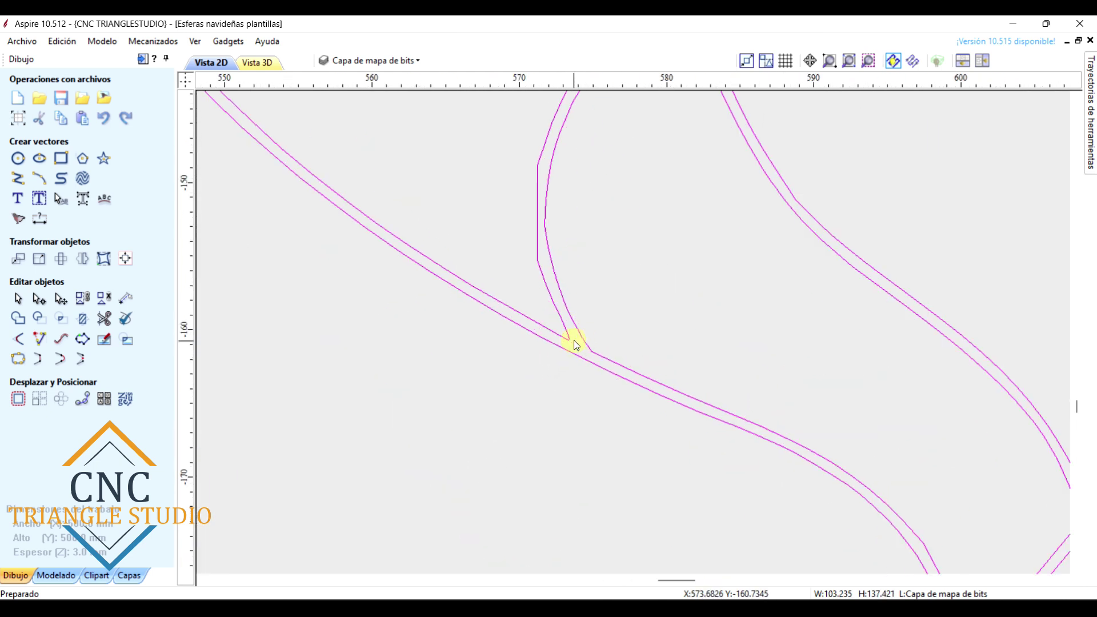
{"action": "right_click", "coordinate": [581, 337]}
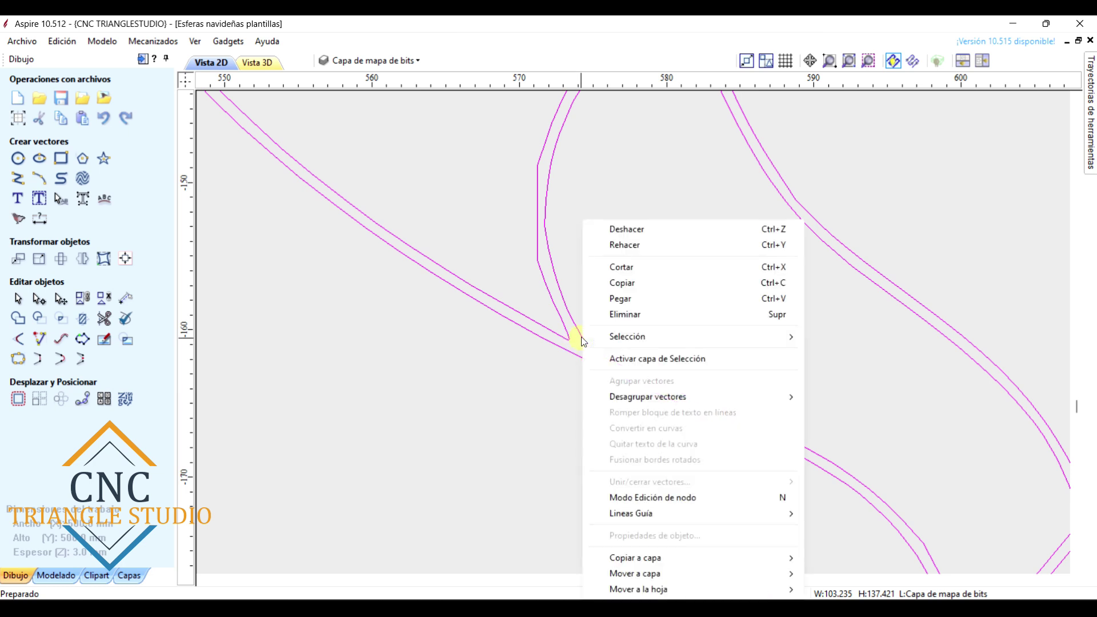
{"action": "left_click", "coordinate": [666, 395]}
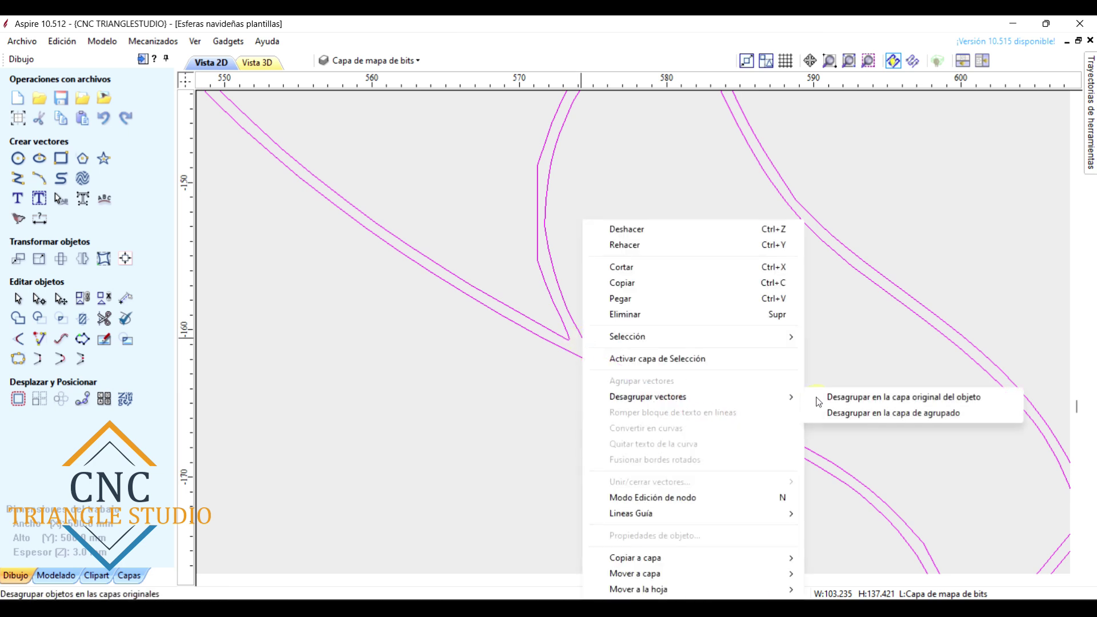
{"action": "left_click", "coordinate": [819, 399]}
Delete the traced website caption below the dove
{"action": "scroll", "coordinate": [711, 331], "scroll_direction": "down", "scroll_amount": 8}
{"action": "scroll", "coordinate": [737, 408], "scroll_direction": "up", "scroll_amount": 3}
{"action": "left_click_drag", "start_coordinate": [740, 534], "coordinate": [649, 518]}
{"action": "key", "text": "Delete"}
Delete the duplicate inner contours of the dove's body and rear wing, leaving only the single outer outline
{"action": "scroll", "coordinate": [649, 517], "scroll_direction": "up", "scroll_amount": 3}
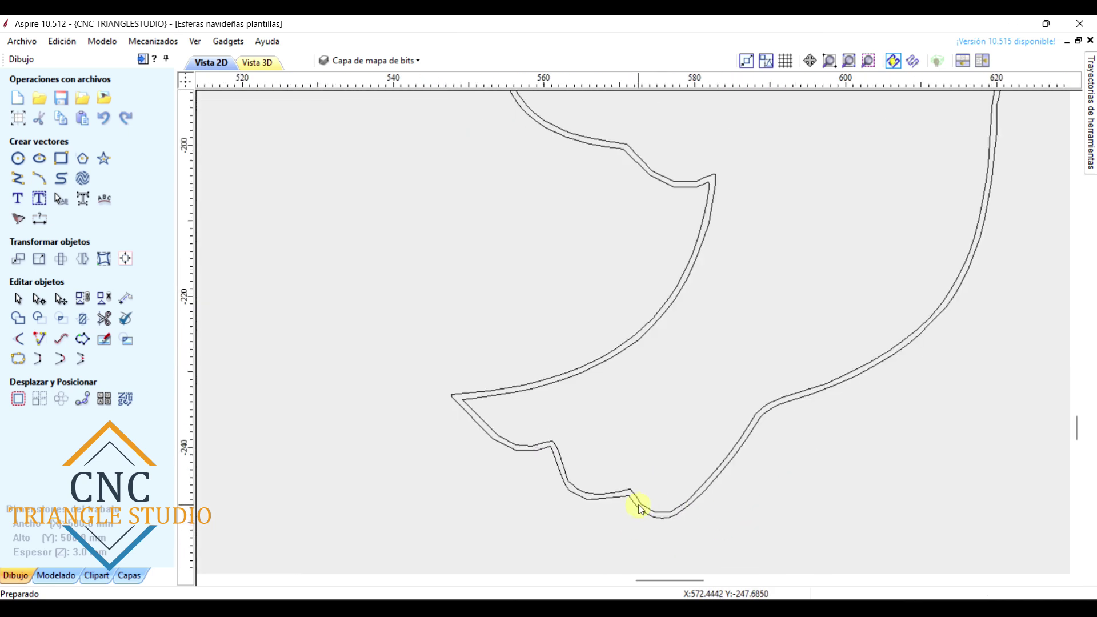
{"action": "scroll", "coordinate": [636, 502], "scroll_direction": "down", "scroll_amount": 5}
{"action": "scroll", "coordinate": [706, 277], "scroll_direction": "up", "scroll_amount": 4}
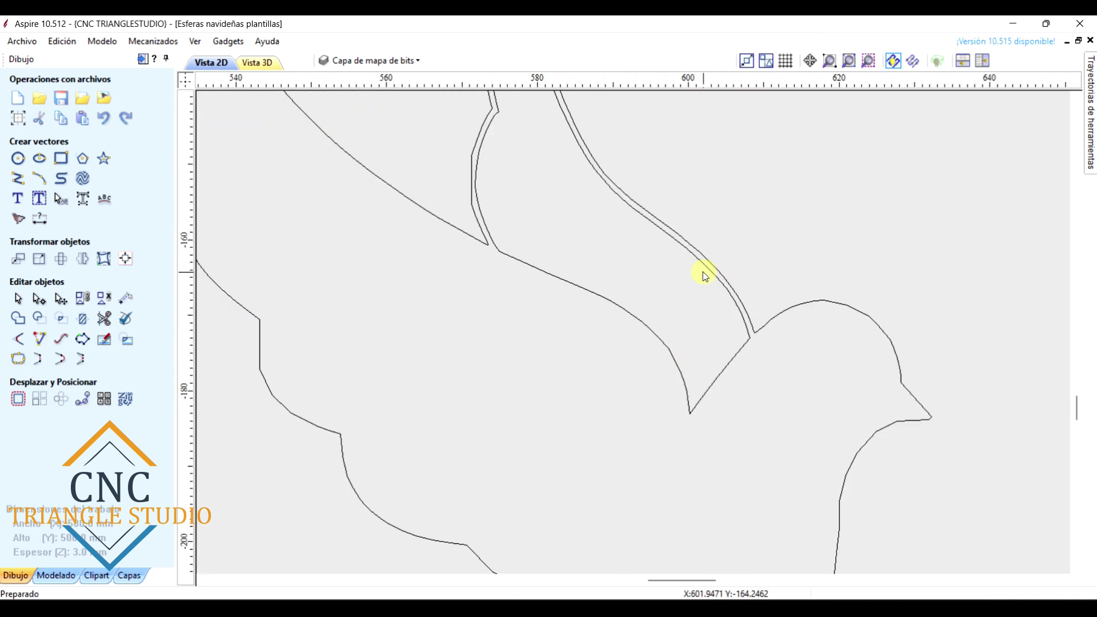
{"action": "left_click", "coordinate": [715, 277]}
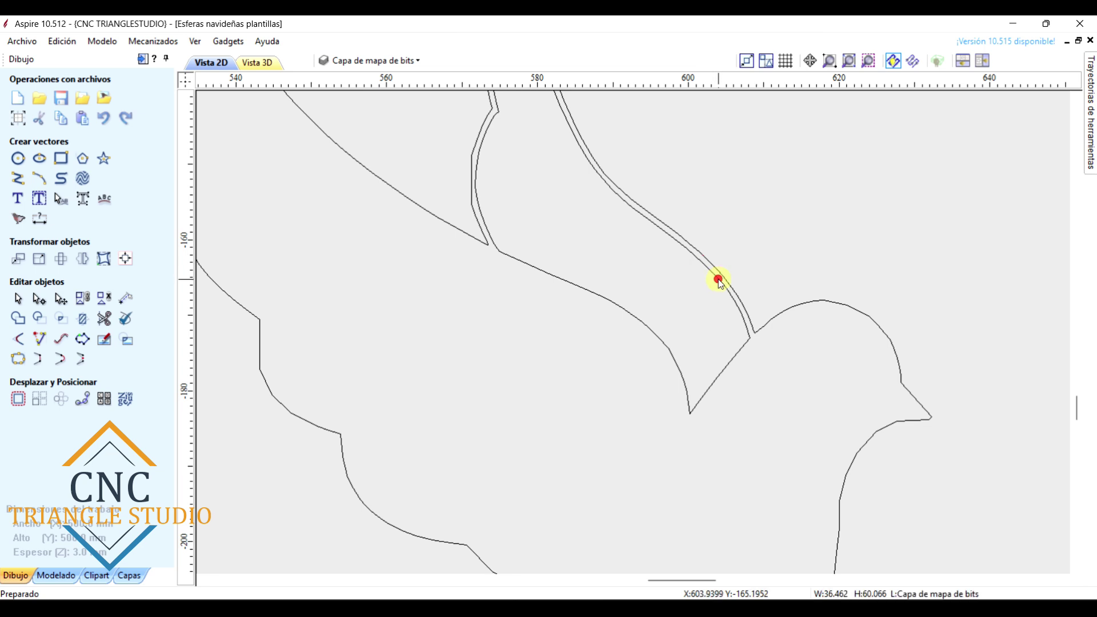
{"action": "key", "text": "Delete"}
{"action": "scroll", "coordinate": [659, 330], "scroll_direction": "down", "scroll_amount": 2}
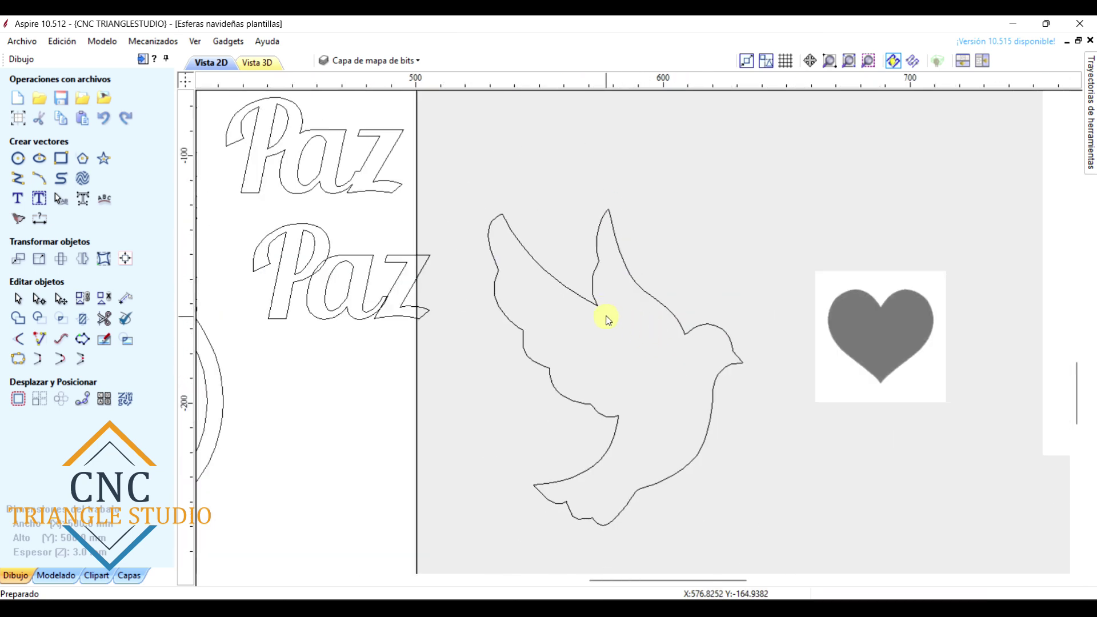
Scale the dove outline to about 52 × 65 mm and place it inside the ornament, overlapping the right side of "Fe"
{"action": "left_click", "coordinate": [617, 323]}
{"action": "scroll", "coordinate": [646, 349], "scroll_direction": "down", "scroll_amount": 3}
{"action": "left_click", "coordinate": [666, 342]}
{"action": "left_click_drag", "start_coordinate": [719, 381], "coordinate": [543, 344]}
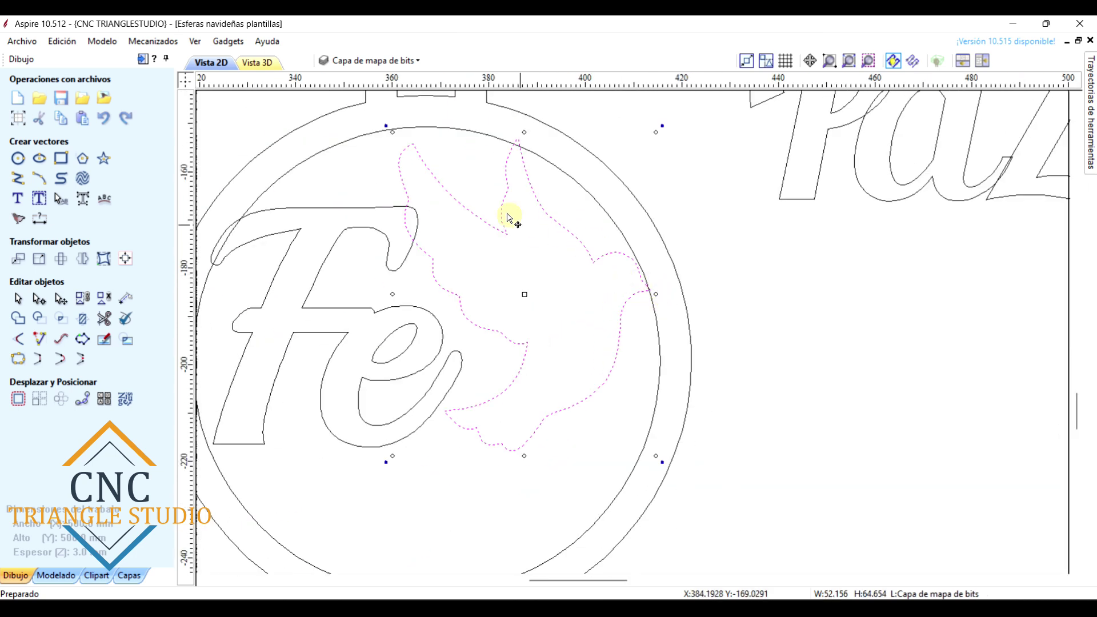
Resize the "Fe" outline to about 55 × 53 mm
{"action": "scroll", "coordinate": [592, 247], "scroll_direction": "down", "scroll_amount": 2}
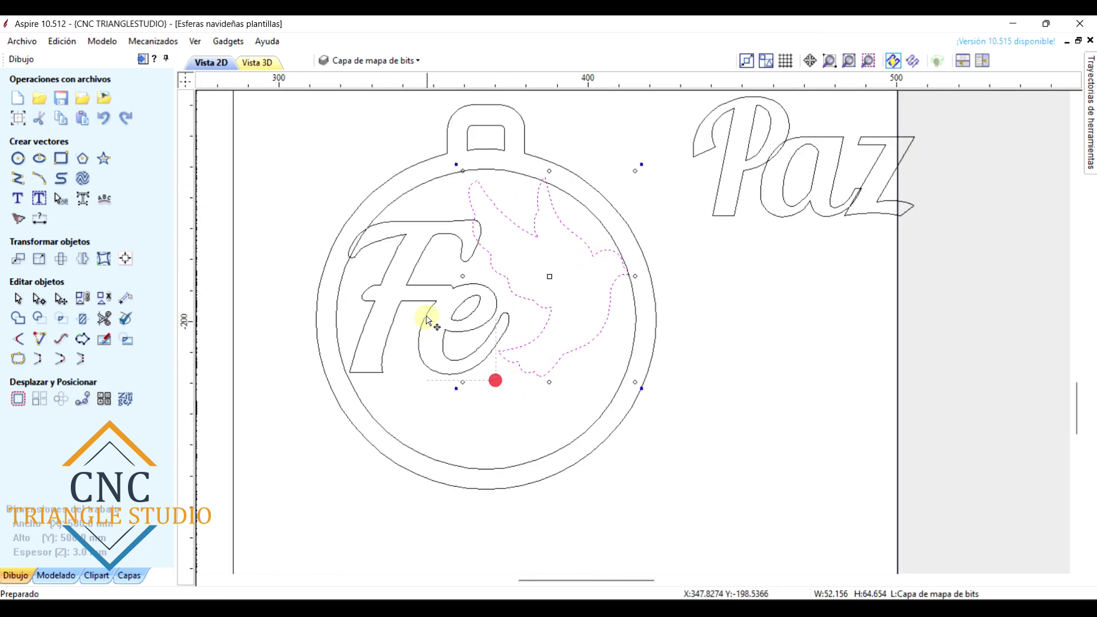
{"action": "left_click", "coordinate": [459, 331]}
{"action": "left_click", "coordinate": [486, 358]}
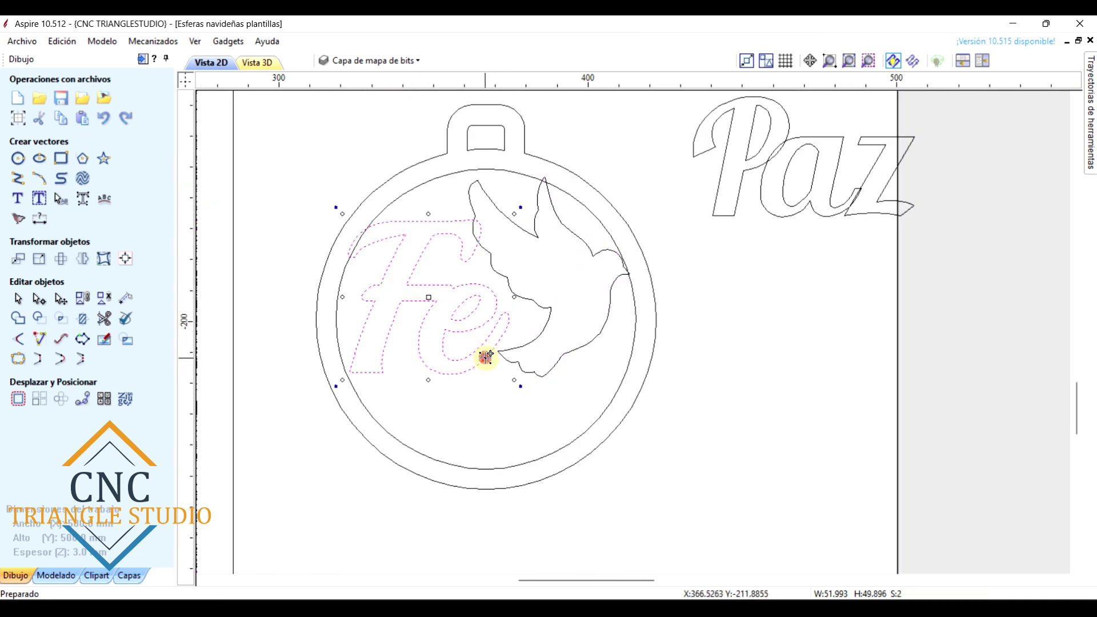
{"action": "left_click_drag", "start_coordinate": [516, 382], "coordinate": [520, 384]}
{"action": "scroll", "coordinate": [506, 374], "scroll_direction": "up", "scroll_amount": 2}
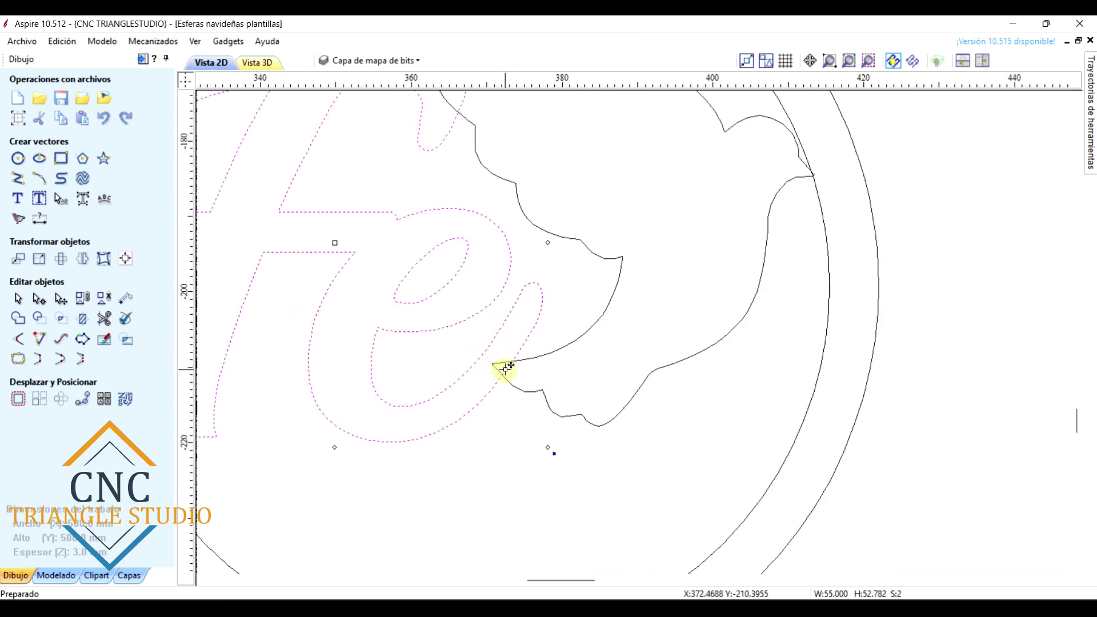
Nudge the "Fe" outline down and to the left, keeping it overlapping both the inner circle and the dove
{"action": "scroll", "coordinate": [506, 369], "scroll_direction": "down", "scroll_amount": 2}
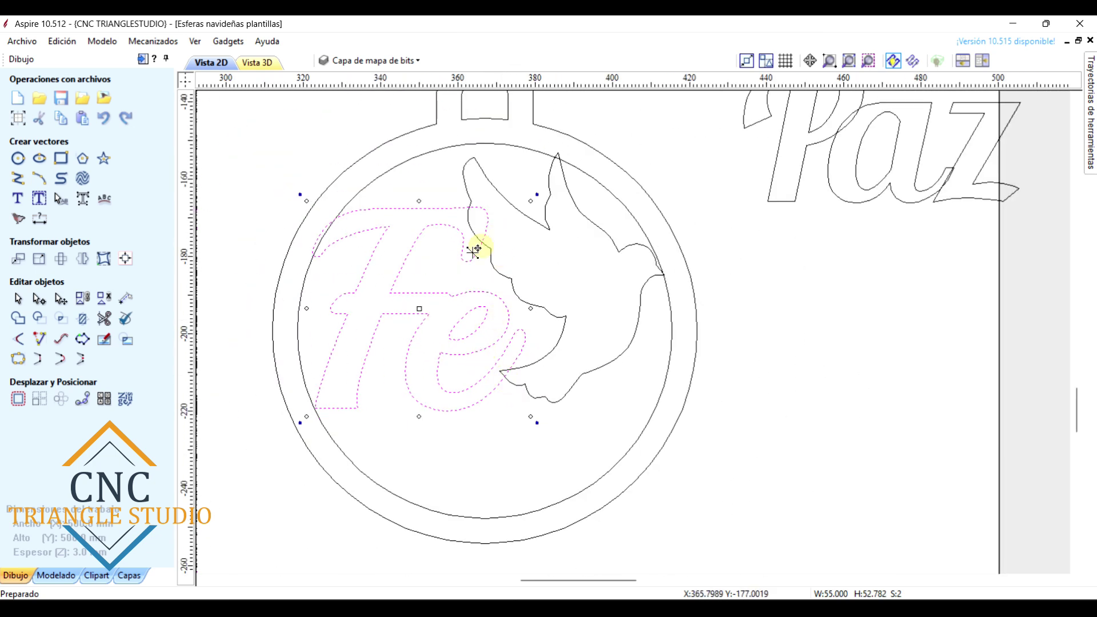
{"action": "key", "text": "Down"}
{"action": "key", "text": "Down"}
{"action": "key", "text": "Left"}
{"action": "key", "text": "Left"}
{"action": "key", "text": "Down"}
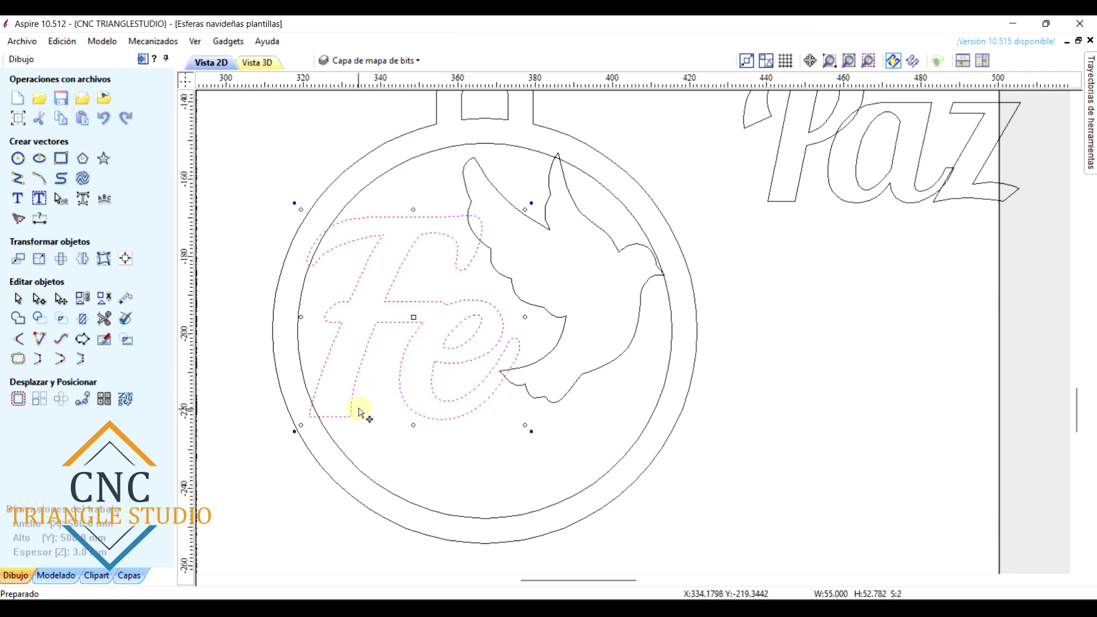
Nudge the dove outline slightly so that its beak crosses the ornament's inner circle
{"action": "scroll", "coordinate": [632, 339], "scroll_direction": "up", "scroll_amount": 5}
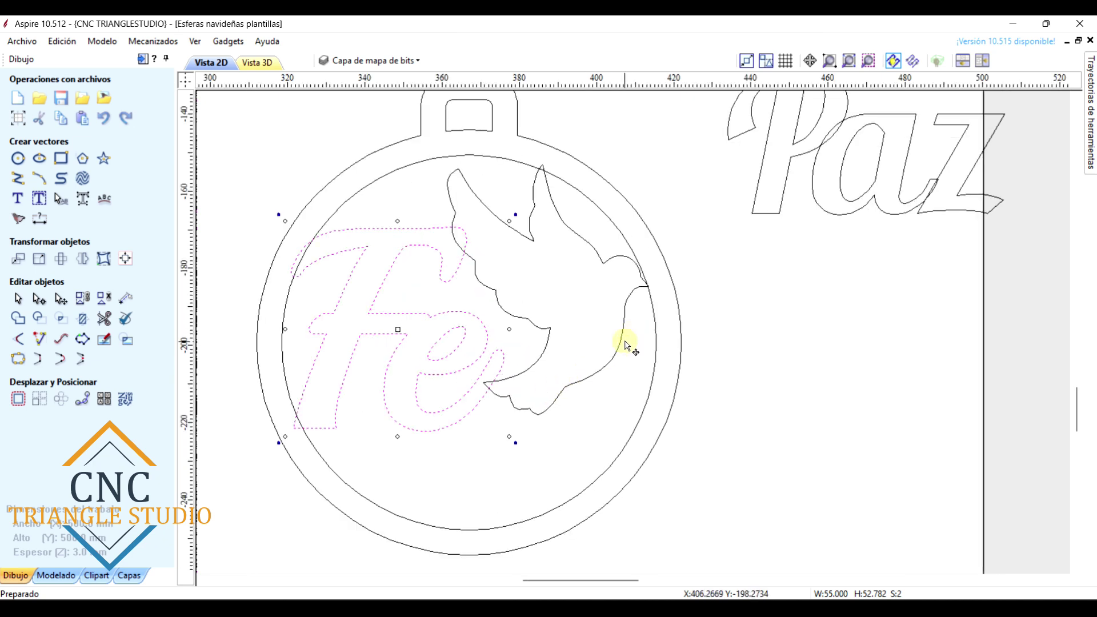
{"action": "left_click_drag", "start_coordinate": [585, 369], "coordinate": [515, 272]}
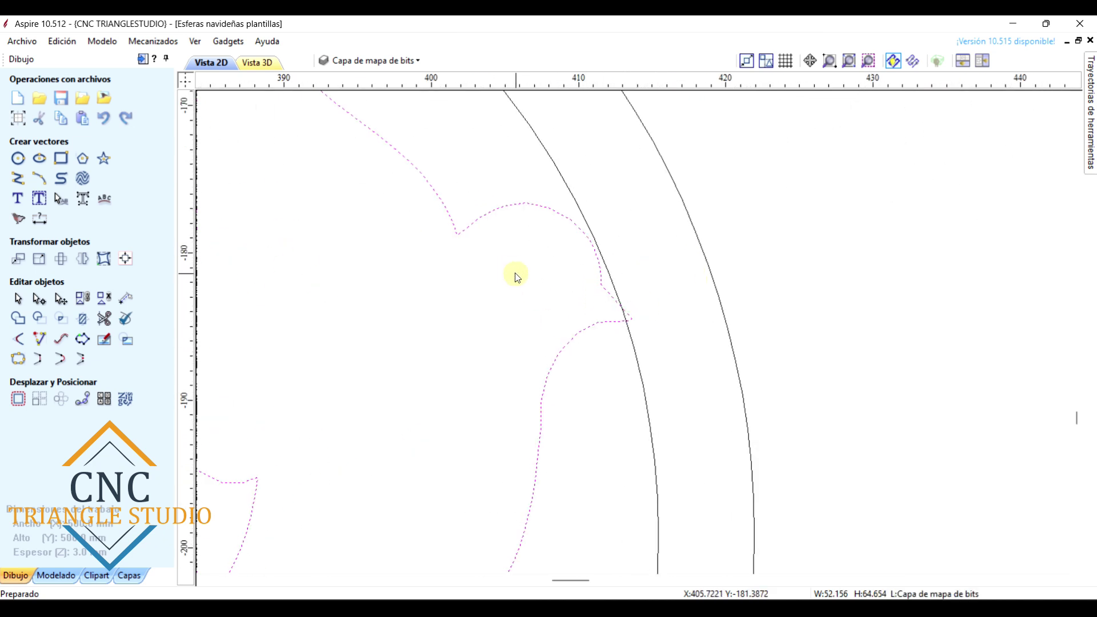
{"action": "scroll", "coordinate": [631, 319], "scroll_direction": "down", "scroll_amount": 4}
{"action": "scroll", "coordinate": [633, 330], "scroll_direction": "down", "scroll_amount": 2}
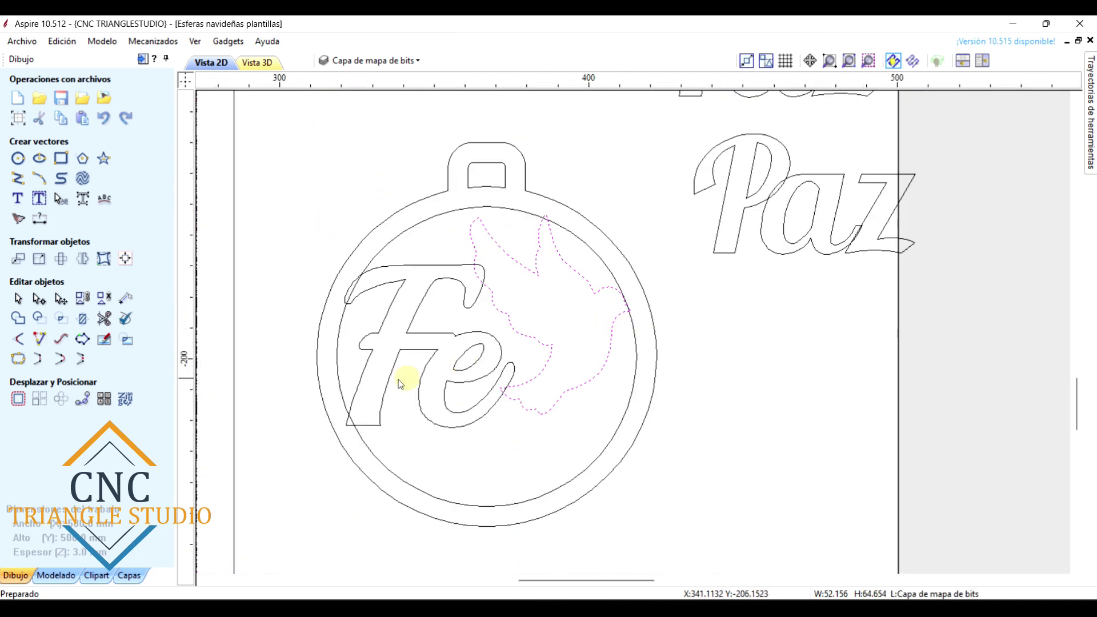
Trim the overlapping segments where the F's upper stroke and foot meet the ornament's inner circle
{"action": "left_click", "coordinate": [104, 319]}
{"action": "scroll", "coordinate": [385, 252], "scroll_direction": "up", "scroll_amount": 4}
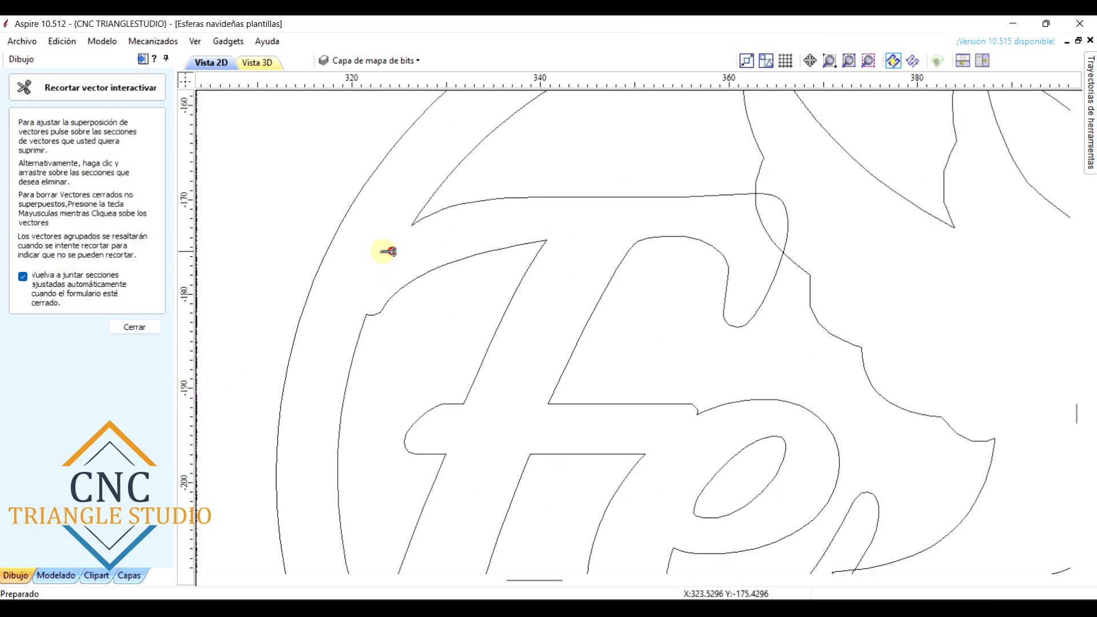
{"action": "scroll", "coordinate": [380, 250], "scroll_direction": "down", "scroll_amount": 4}
{"action": "scroll", "coordinate": [358, 299], "scroll_direction": "up", "scroll_amount": 4}
{"action": "left_click", "coordinate": [345, 300]}
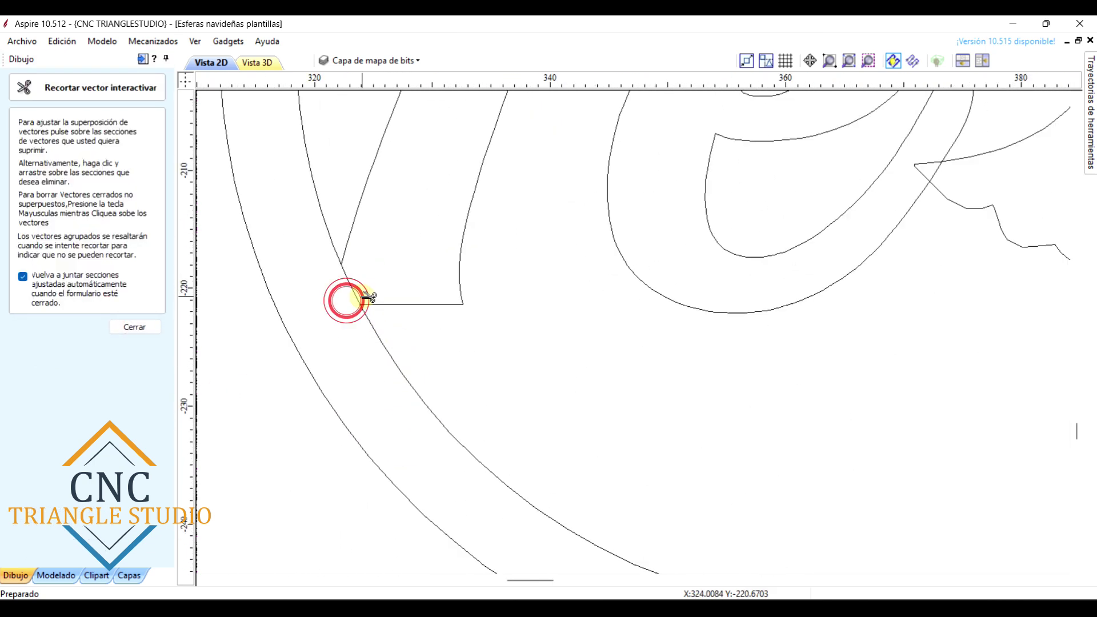
Trim the overlapping segments between the e's end stroke and the dove's tail, and finish trimming
{"action": "scroll", "coordinate": [513, 340], "scroll_direction": "down", "scroll_amount": 4}
{"action": "scroll", "coordinate": [693, 248], "scroll_direction": "up", "scroll_amount": 4}
{"action": "left_click", "coordinate": [697, 275]}
{"action": "left_click", "coordinate": [712, 290]}
{"action": "left_click", "coordinate": [134, 327]}
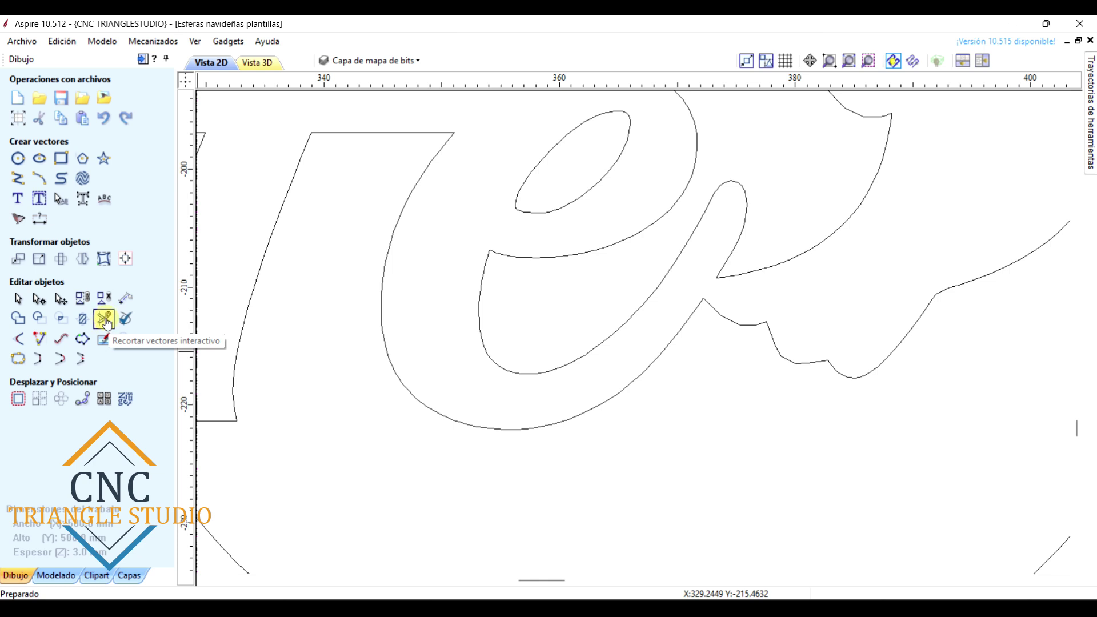
Trim the overlapping segments where the dove's beak and rear wing tip cross the ornament's inner circle
{"action": "scroll", "coordinate": [767, 306], "scroll_direction": "down", "scroll_amount": 3}
{"action": "scroll", "coordinate": [717, 221], "scroll_direction": "up", "scroll_amount": 5}
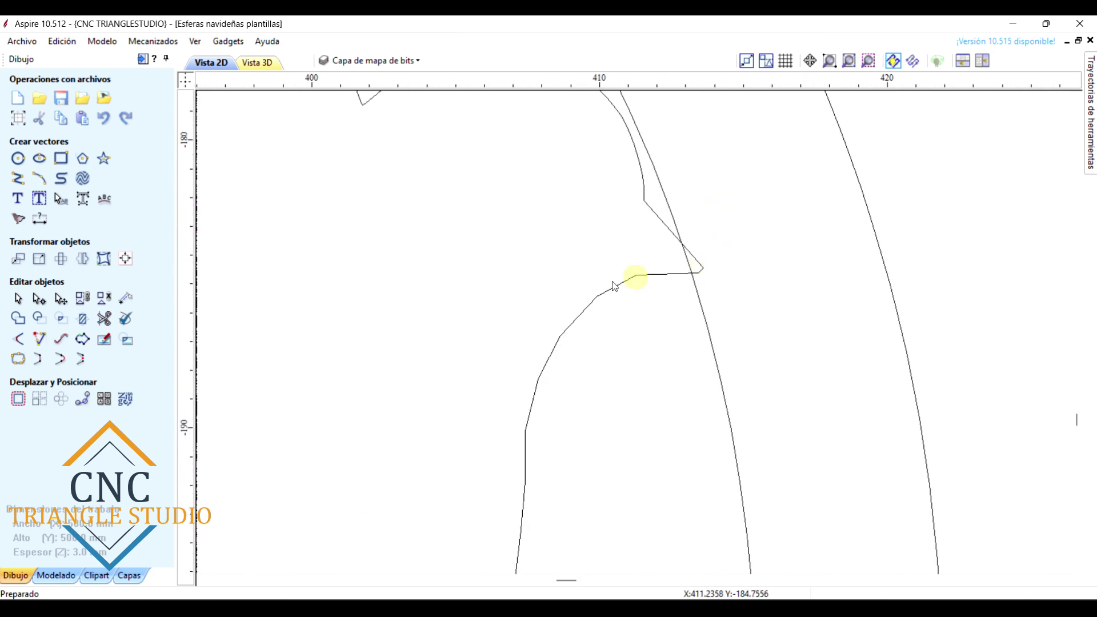
{"action": "left_click", "coordinate": [104, 319]}
{"action": "scroll", "coordinate": [788, 238], "scroll_direction": "up", "scroll_amount": 2}
{"action": "left_click", "coordinate": [609, 275]}
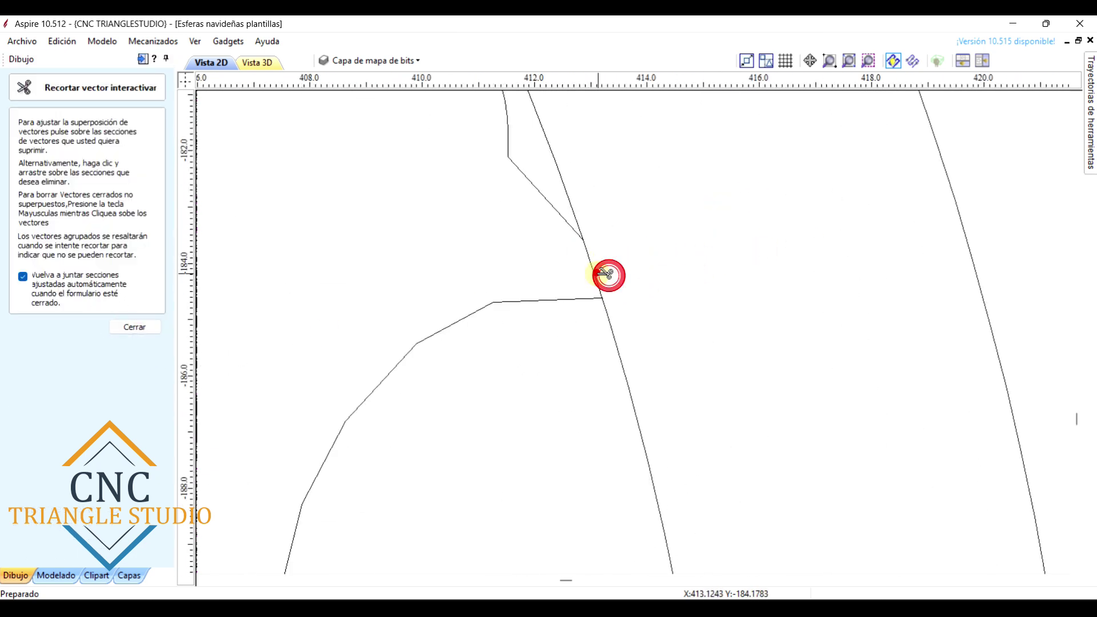
{"action": "scroll", "coordinate": [704, 350], "scroll_direction": "down", "scroll_amount": 3}
{"action": "scroll", "coordinate": [578, 215], "scroll_direction": "up", "scroll_amount": 4}
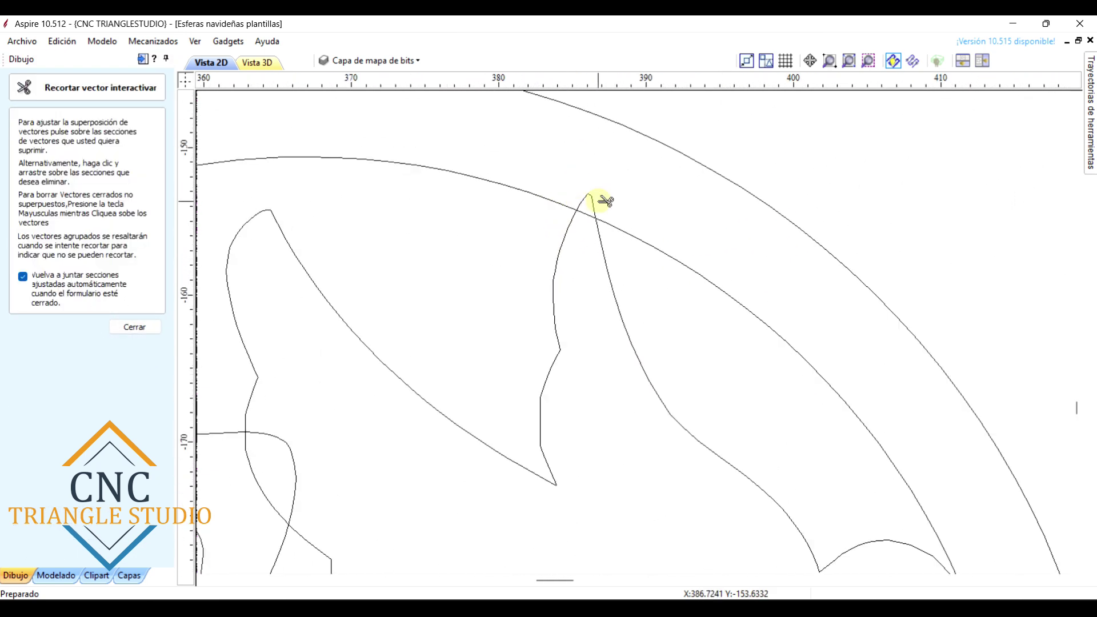
{"action": "scroll", "coordinate": [595, 203], "scroll_direction": "up", "scroll_amount": 2}
{"action": "left_click", "coordinate": [588, 196]}
Trim the overlapping segments between the F's upper stroke and the dove's front wing to merge them
{"action": "scroll", "coordinate": [537, 248], "scroll_direction": "down", "scroll_amount": 3}
{"action": "scroll", "coordinate": [463, 356], "scroll_direction": "up", "scroll_amount": 3}
{"action": "left_click", "coordinate": [465, 344]}
{"action": "left_click", "coordinate": [415, 365]}
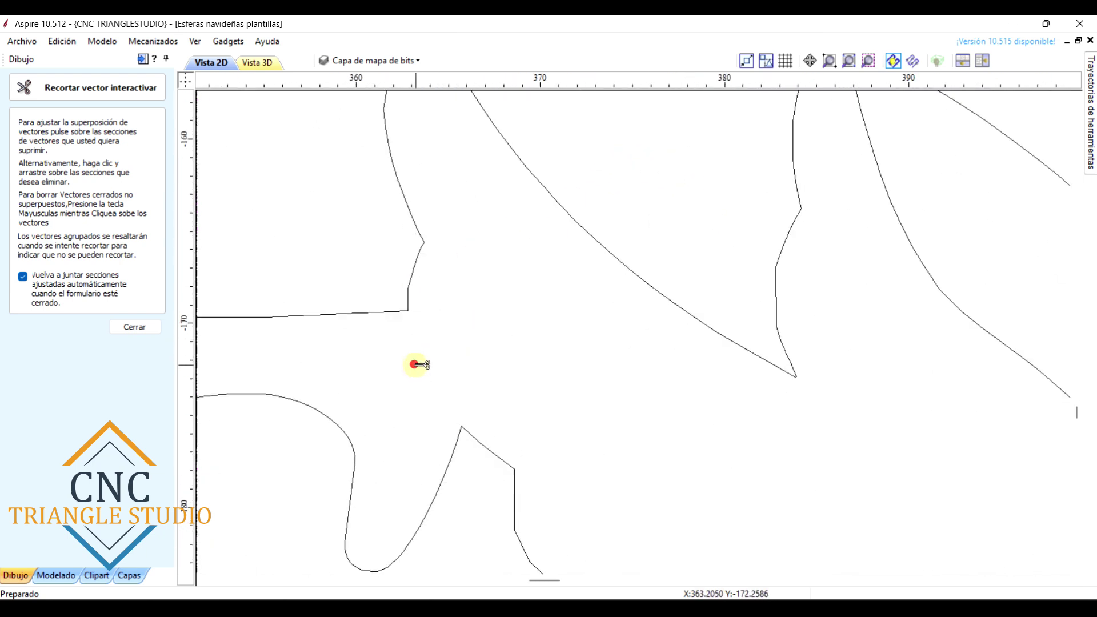
Finish trimming and move the completed Fe dove ornament slightly down and left on the sheet
{"action": "scroll", "coordinate": [557, 292], "scroll_direction": "down", "scroll_amount": 3}
{"action": "scroll", "coordinate": [558, 292], "scroll_direction": "down", "scroll_amount": 1}
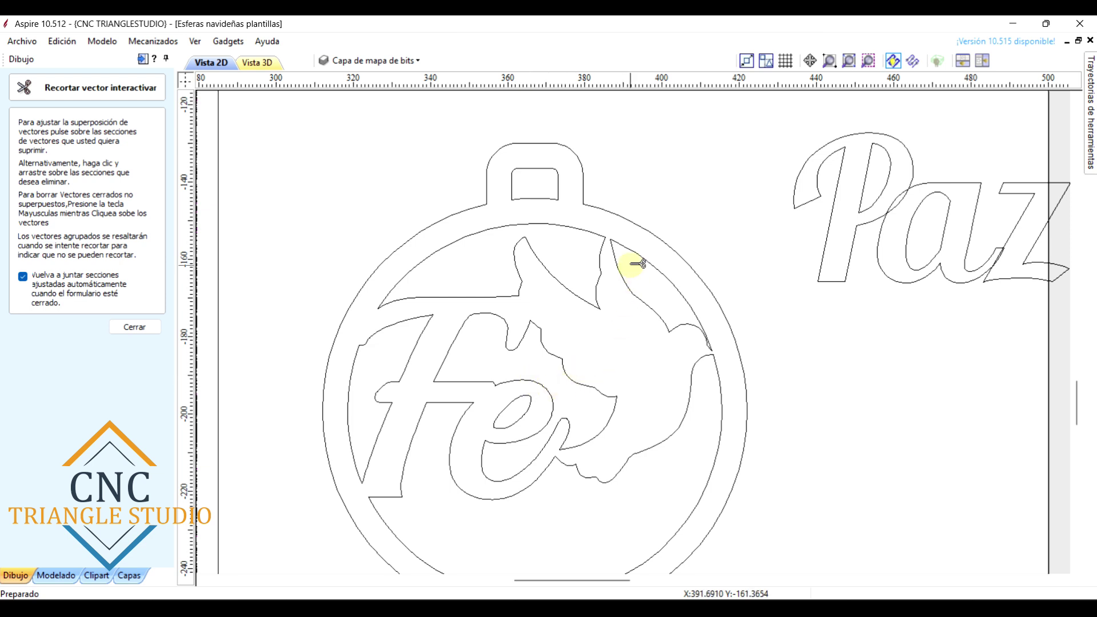
{"action": "key", "text": "Escape"}
{"action": "scroll", "coordinate": [651, 320], "scroll_direction": "down", "scroll_amount": 5}
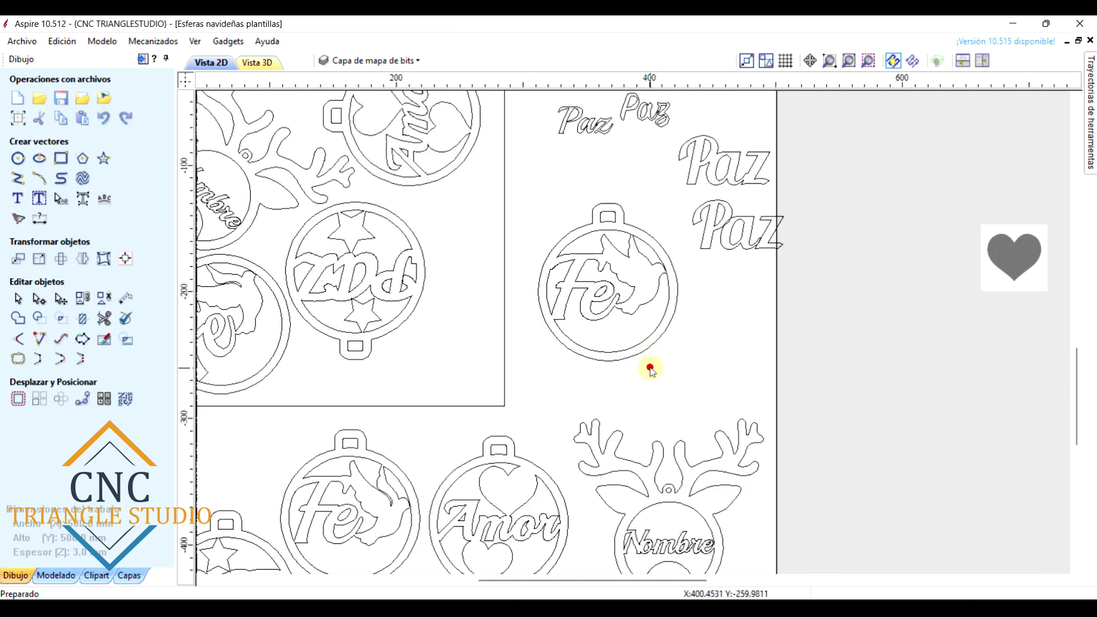
{"action": "left_click_drag", "start_coordinate": [651, 371], "coordinate": [543, 229]}
{"action": "left_click", "coordinate": [617, 275]}
{"action": "left_click_drag", "start_coordinate": [617, 274], "coordinate": [603, 312]}
Compare the Fe dove ornament with the finished ornaments and select all its vectors to check it
{"action": "scroll", "coordinate": [604, 312], "scroll_direction": "down", "scroll_amount": 3}
{"action": "scroll", "coordinate": [503, 411], "scroll_direction": "up", "scroll_amount": 3}
{"action": "left_click", "coordinate": [560, 474]}
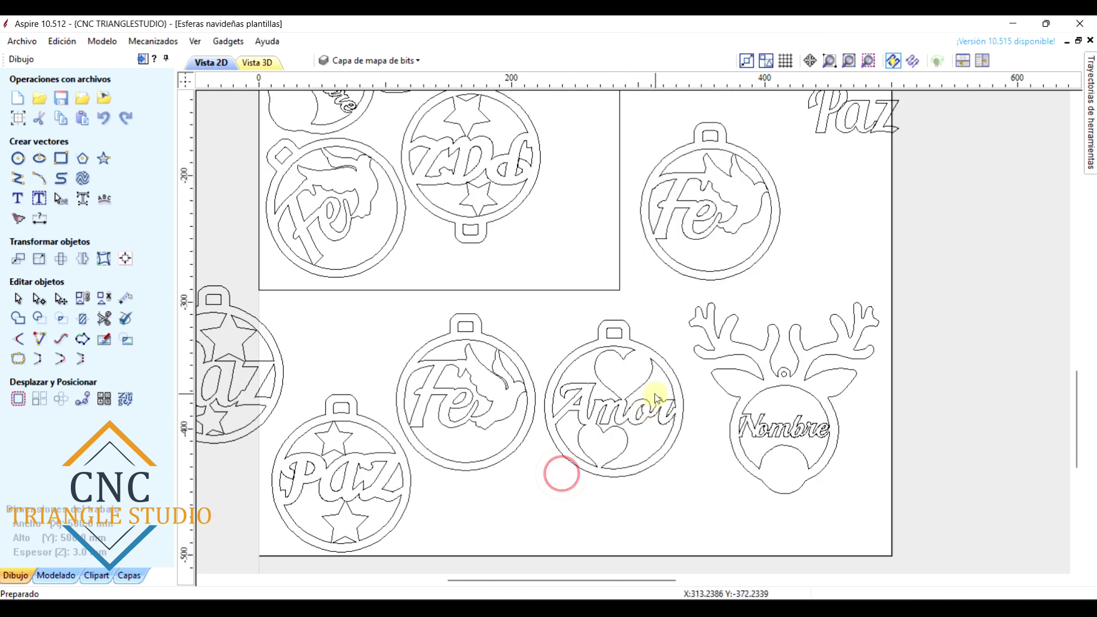
{"action": "left_click", "coordinate": [766, 261]}
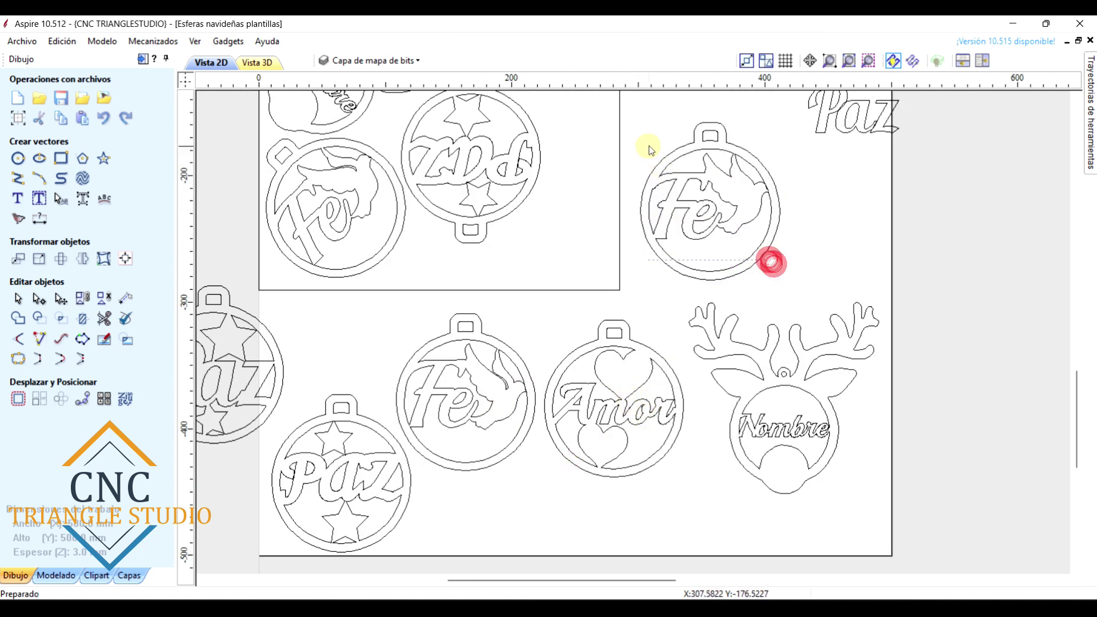
{"action": "left_click", "coordinate": [764, 265]}
{"action": "scroll", "coordinate": [763, 260], "scroll_direction": "down", "scroll_amount": 4}
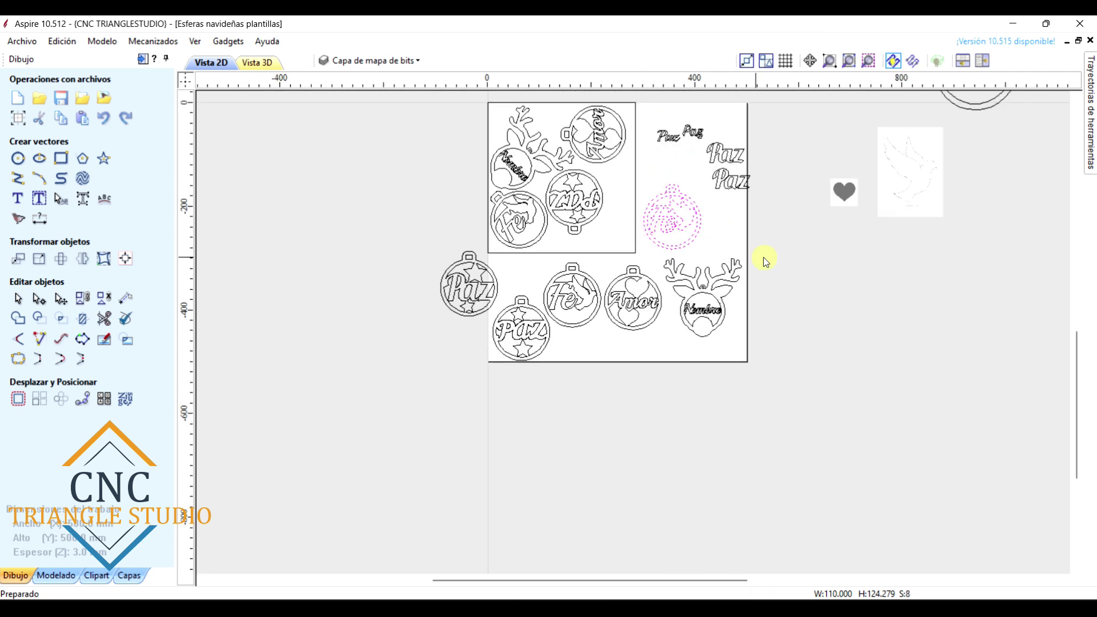
Move the heart bitmap onto the sheet beside the Fe ornament
{"action": "left_click", "coordinate": [851, 197]}
{"action": "left_click_drag", "start_coordinate": [852, 197], "coordinate": [747, 234]}
{"action": "scroll", "coordinate": [748, 234], "scroll_direction": "up", "scroll_amount": 3}
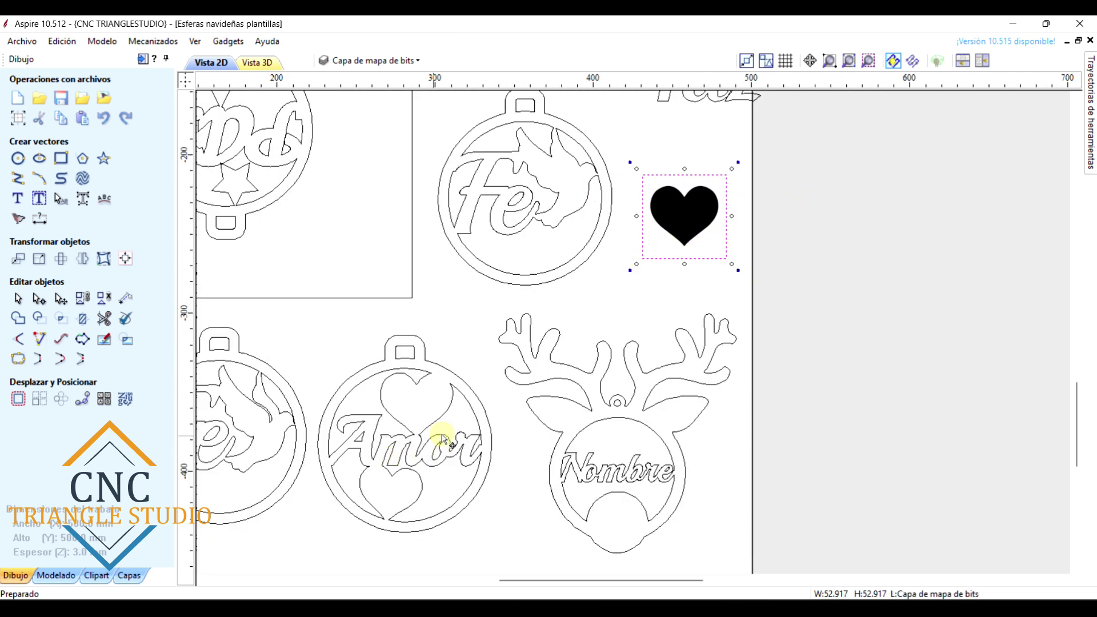
Trace the heart bitmap in black and white with a 90% corner fit, grouping the resulting vectors
{"action": "left_click", "coordinate": [18, 218]}
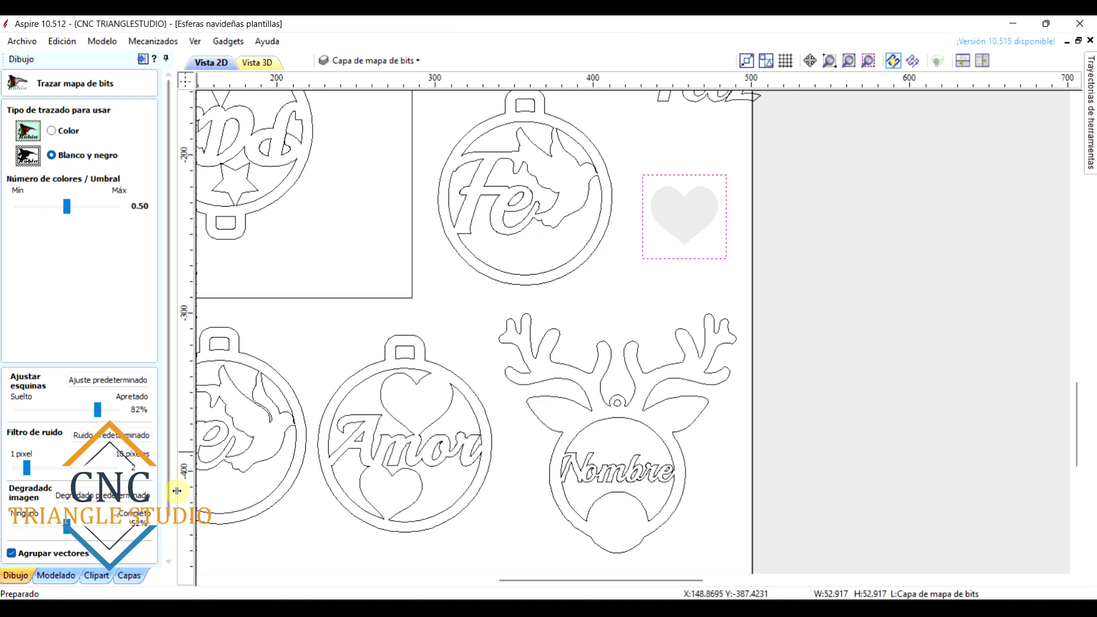
{"action": "mouse_move", "coordinate": [96, 409]}
{"action": "left_mouse_down"}
{"action": "mouse_move", "coordinate": [106, 409]}
{"action": "mouse_move", "coordinate": [63, 409]}
{"action": "mouse_move", "coordinate": [105, 409]}
{"action": "left_mouse_up"}
{"action": "scroll", "coordinate": [141, 495], "scroll_direction": "down", "scroll_amount": 2}
{"action": "left_click", "coordinate": [120, 538]}
{"action": "scroll", "coordinate": [877, 177], "scroll_direction": "up", "scroll_amount": 8}
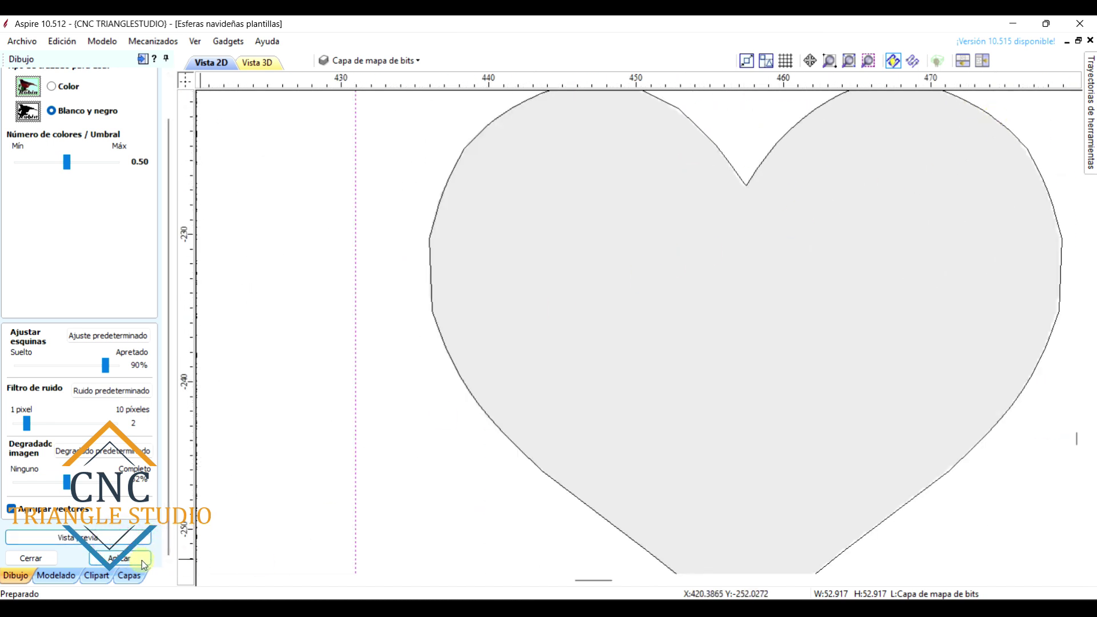
{"action": "left_click", "coordinate": [120, 559]}
{"action": "scroll", "coordinate": [606, 348], "scroll_direction": "down", "scroll_amount": 5}
Move the heart bitmap off its traced outline to the empty area outside the sheet, beside the dove bitmap
{"action": "left_click", "coordinate": [607, 346]}
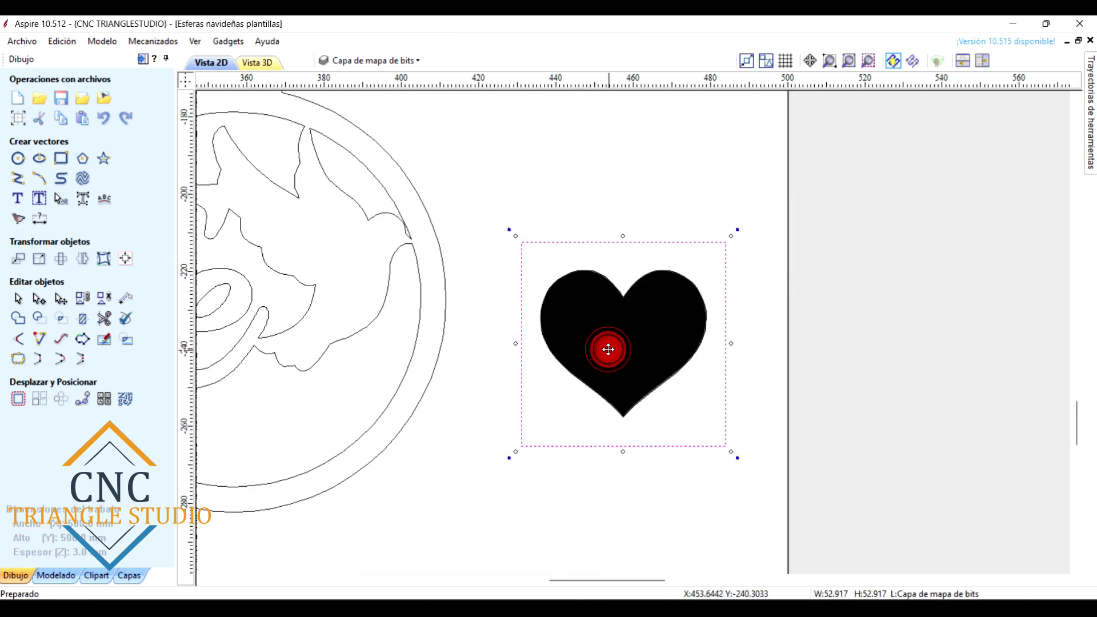
{"action": "left_click_drag", "start_coordinate": [607, 346], "coordinate": [937, 299]}
{"action": "key", "text": "F3"}
{"action": "scroll", "coordinate": [830, 350], "scroll_direction": "up", "scroll_amount": 1}
{"action": "left_click", "coordinate": [779, 286]}
{"action": "left_click_drag", "start_coordinate": [855, 301], "coordinate": [979, 268]}
{"action": "scroll", "coordinate": [845, 245], "scroll_direction": "down", "scroll_amount": 3}
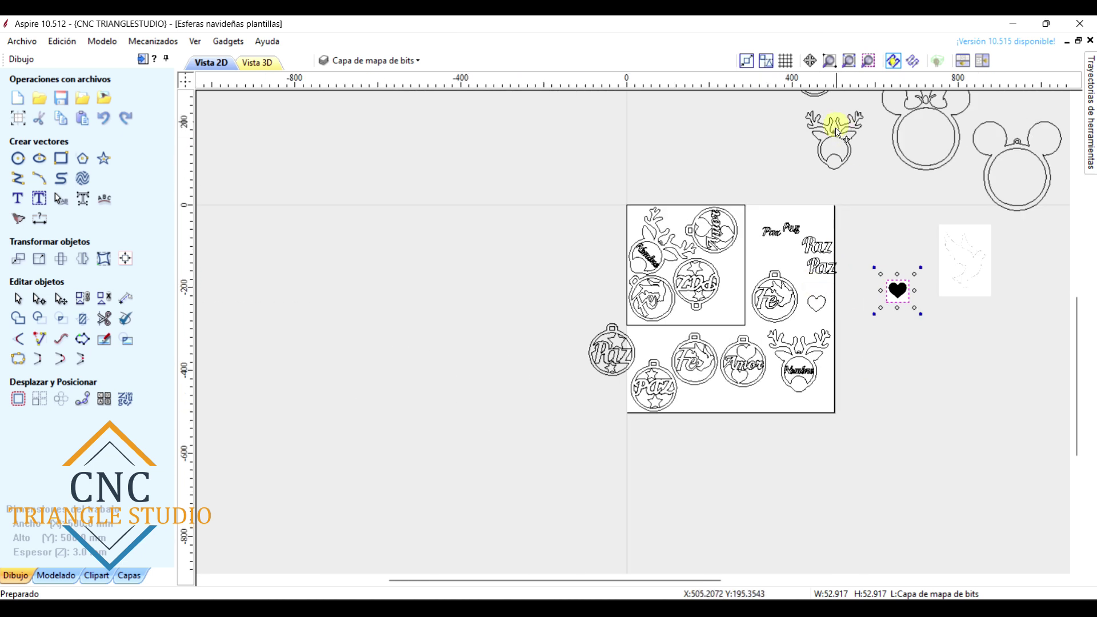
Move the small reindeer template from the other blank templates to just above the sheet
{"action": "scroll", "coordinate": [839, 125], "scroll_direction": "down", "scroll_amount": 3}
{"action": "scroll", "coordinate": [689, 163], "scroll_direction": "up", "scroll_amount": 3}
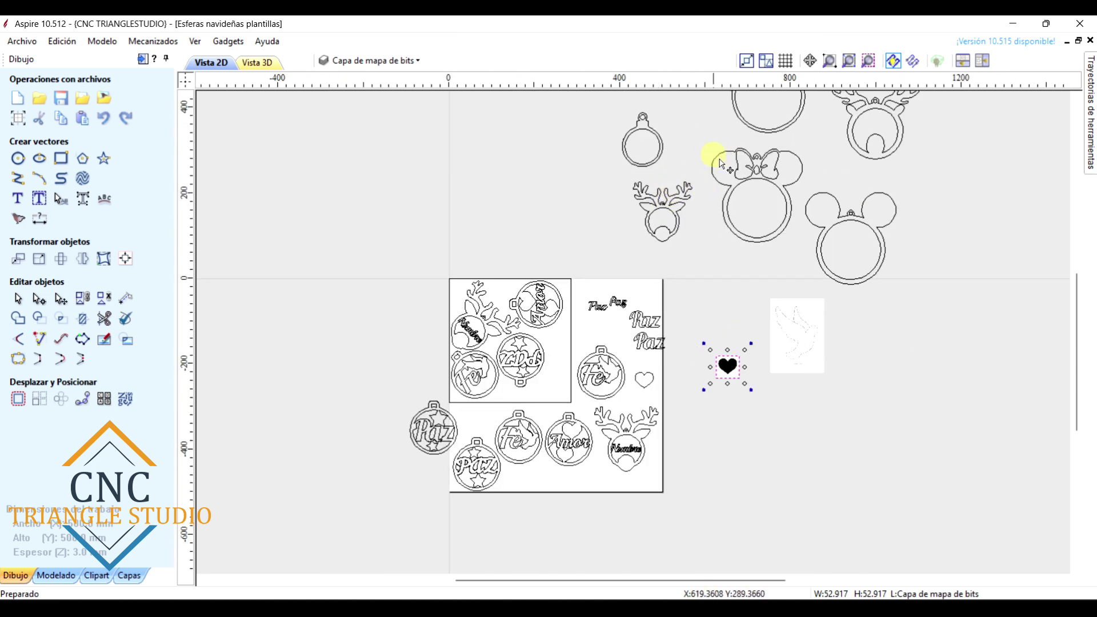
{"action": "left_click_drag", "start_coordinate": [789, 243], "coordinate": [711, 147]}
{"action": "left_click_drag", "start_coordinate": [687, 257], "coordinate": [631, 195]}
{"action": "left_click_drag", "start_coordinate": [663, 231], "coordinate": [605, 259]}
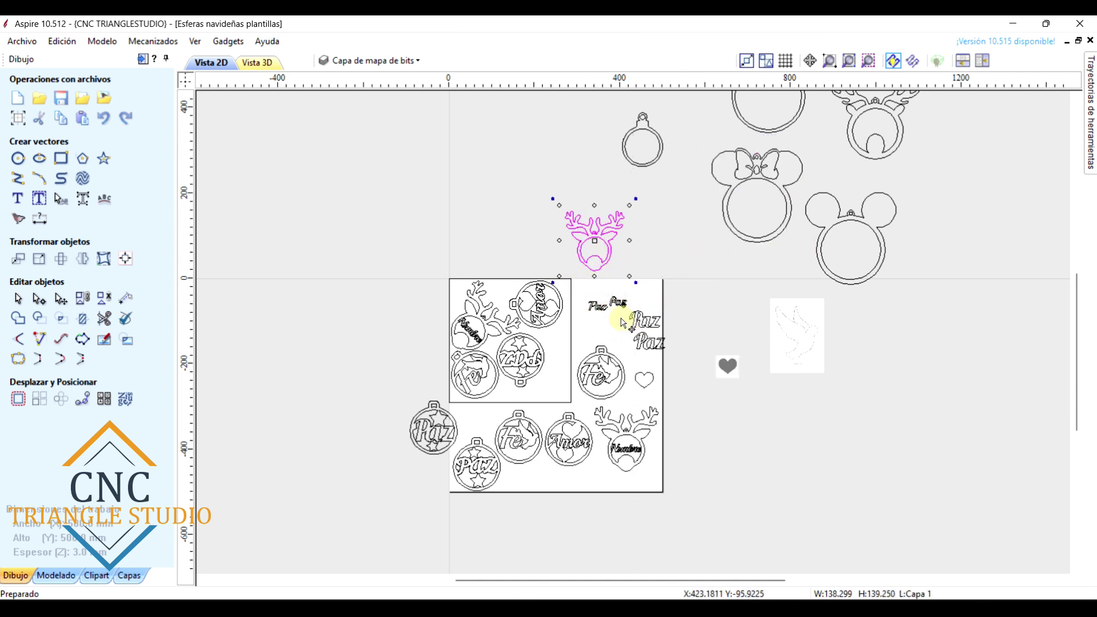
{"action": "scroll", "coordinate": [626, 313], "scroll_direction": "up", "scroll_amount": 3}
{"action": "scroll", "coordinate": [578, 178], "scroll_direction": "up", "scroll_amount": 4}
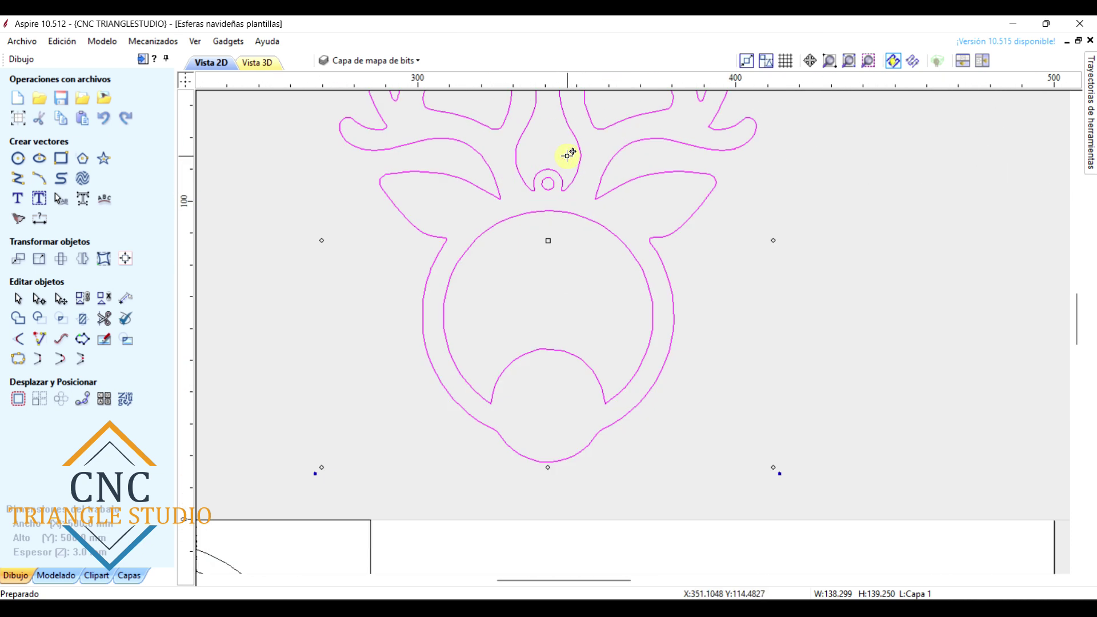
{"action": "scroll", "coordinate": [557, 212], "scroll_direction": "down", "scroll_amount": 4}
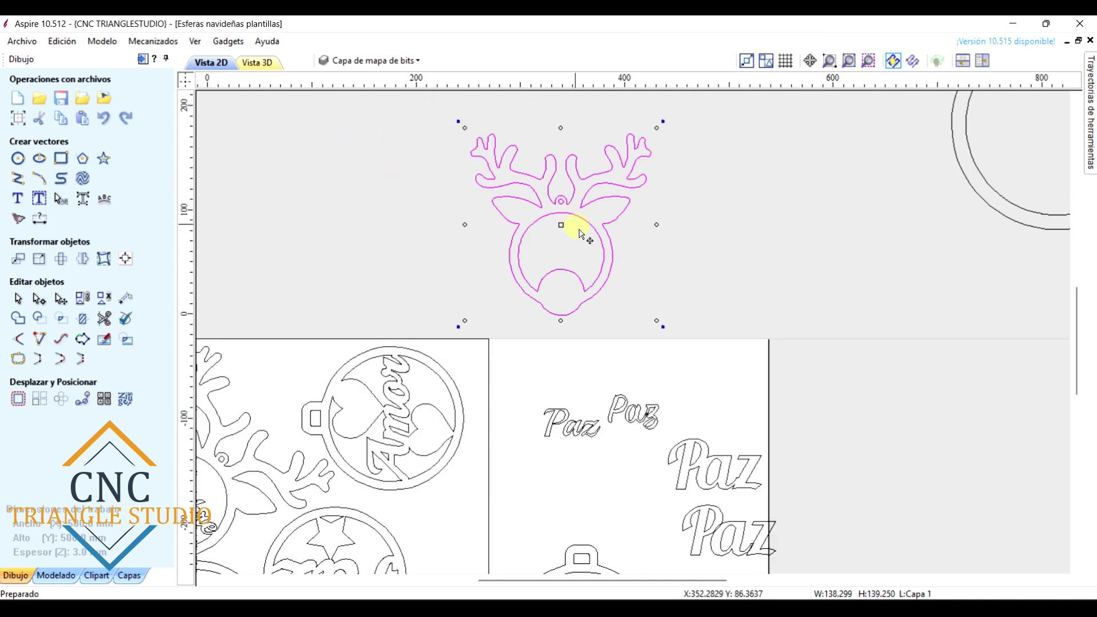
Delete the loose Paz words from the sheet's upper area
{"action": "left_click_drag", "start_coordinate": [679, 429], "coordinate": [558, 343]}
{"action": "key", "text": "Delete"}
{"action": "key", "text": "Delete"}
Move the reindeer template onto the sheet above the Fe ornament and ungroup its vectors
{"action": "left_click_drag", "start_coordinate": [632, 294], "coordinate": [448, 105]}
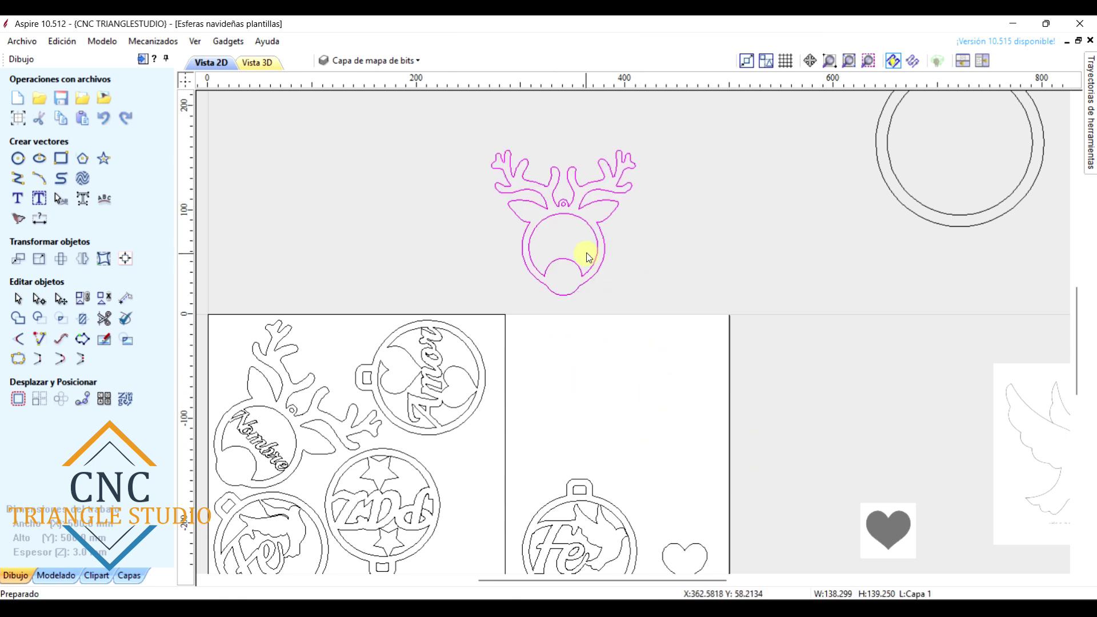
{"action": "left_click_drag", "start_coordinate": [596, 260], "coordinate": [646, 436]}
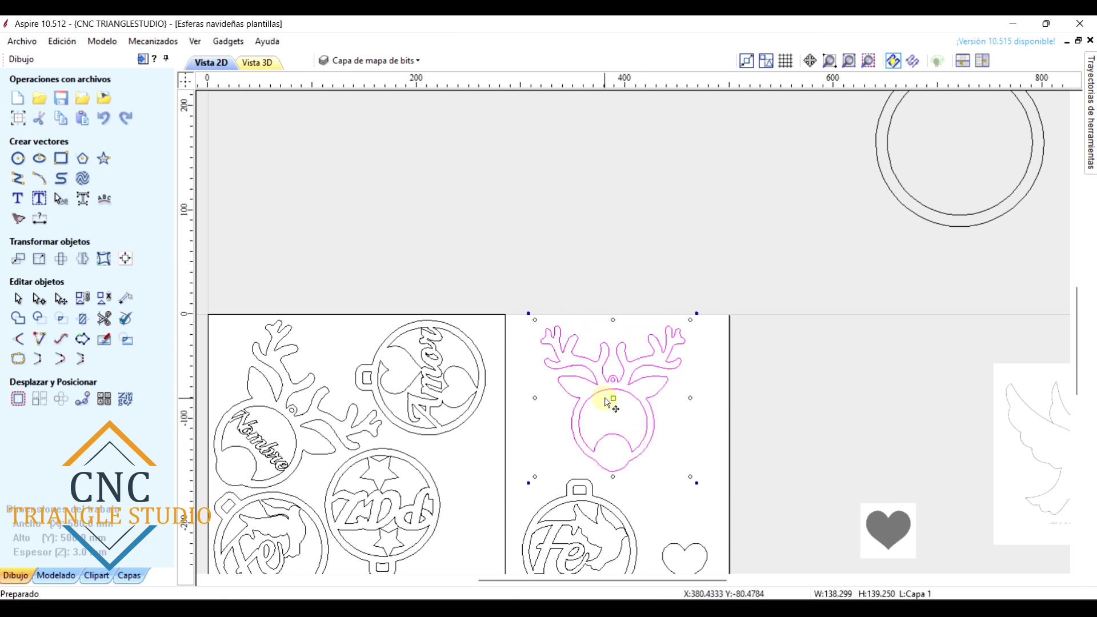
{"action": "right_click", "coordinate": [646, 457]}
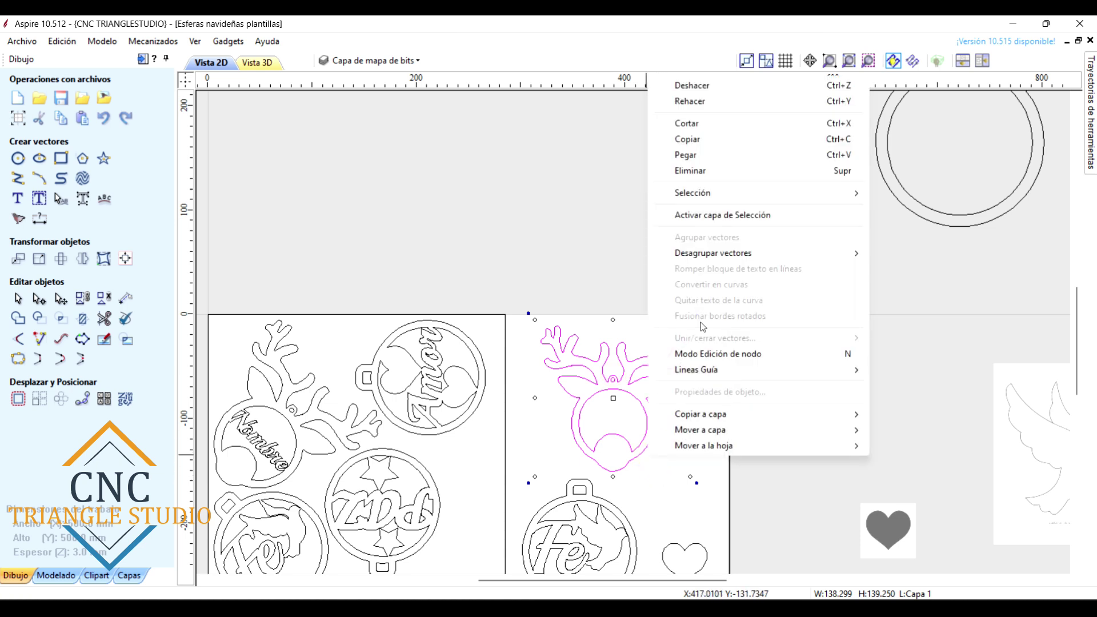
{"action": "left_click", "coordinate": [713, 256]}
{"action": "left_click", "coordinate": [855, 246]}
{"action": "left_click", "coordinate": [938, 253]}
{"action": "left_click", "coordinate": [703, 423]}
{"action": "scroll", "coordinate": [656, 421], "scroll_direction": "up", "scroll_amount": 3}
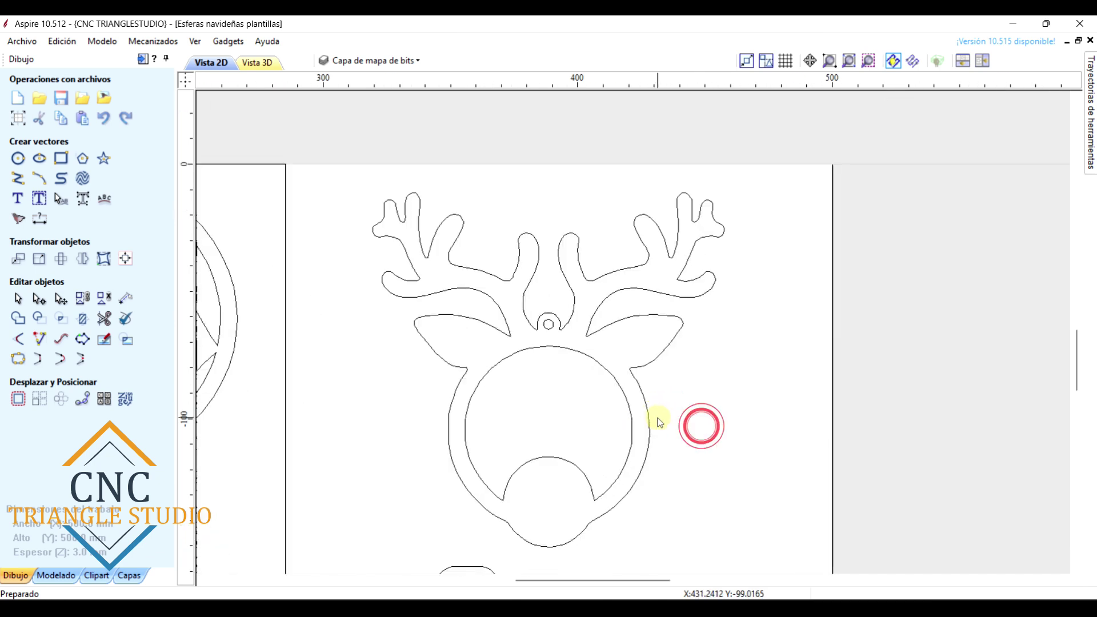
Create the text CNC in a script font, about 100 mm wide, beside the reindeer
{"action": "scroll", "coordinate": [649, 419], "scroll_direction": "down", "scroll_amount": 5}
{"action": "left_click", "coordinate": [842, 484]}
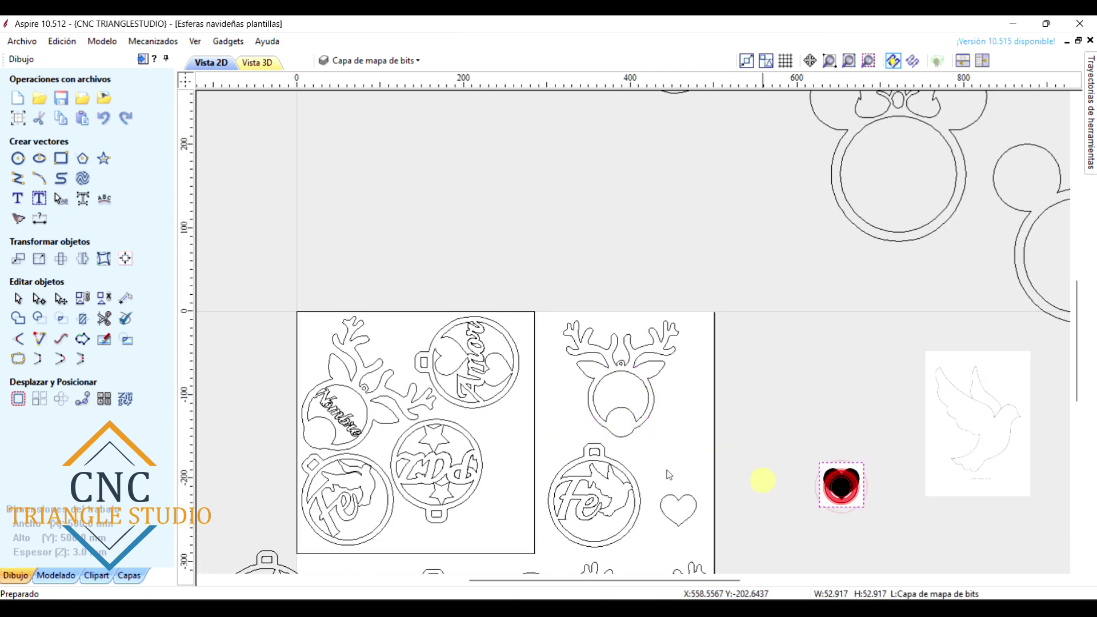
{"action": "scroll", "coordinate": [673, 416], "scroll_direction": "up", "scroll_amount": 5}
{"action": "left_click", "coordinate": [17, 198]}
{"action": "left_click", "coordinate": [103, 410]}
{"action": "left_click_drag", "start_coordinate": [682, 327], "coordinate": [779, 373]}
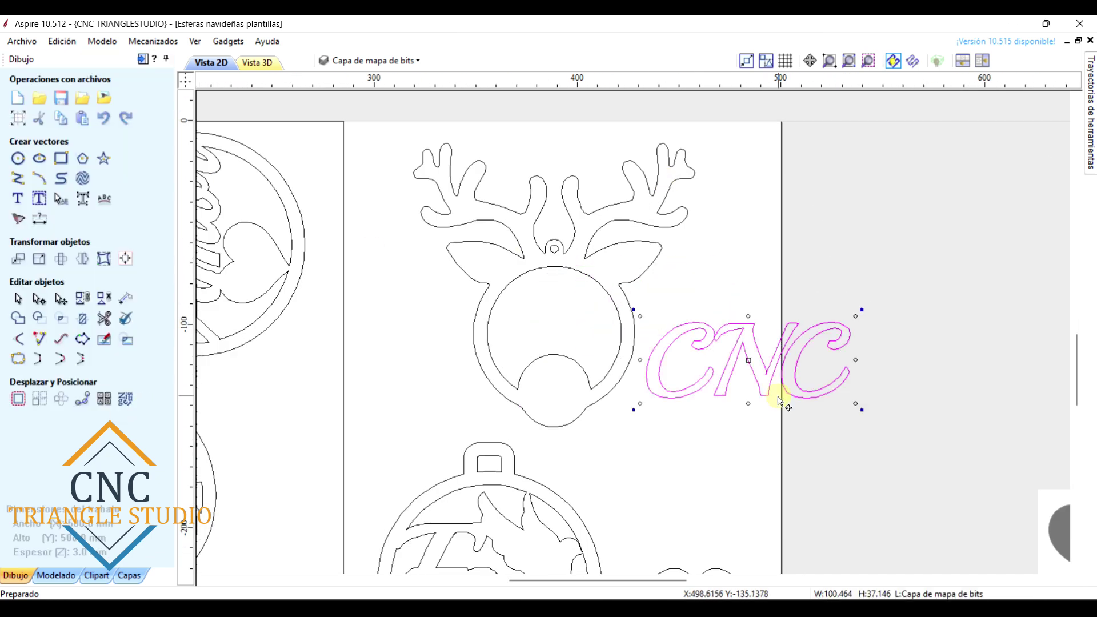
Offset the CNC lettering outward by 0.2 mm with sharp corners, keeping the original and selecting the new vectors
{"action": "scroll", "coordinate": [746, 394], "scroll_direction": "up", "scroll_amount": 3}
{"action": "left_click", "coordinate": [746, 394]}
{"action": "left_click", "coordinate": [18, 399]}
{"action": "scroll", "coordinate": [708, 353], "scroll_direction": "up", "scroll_amount": 3}
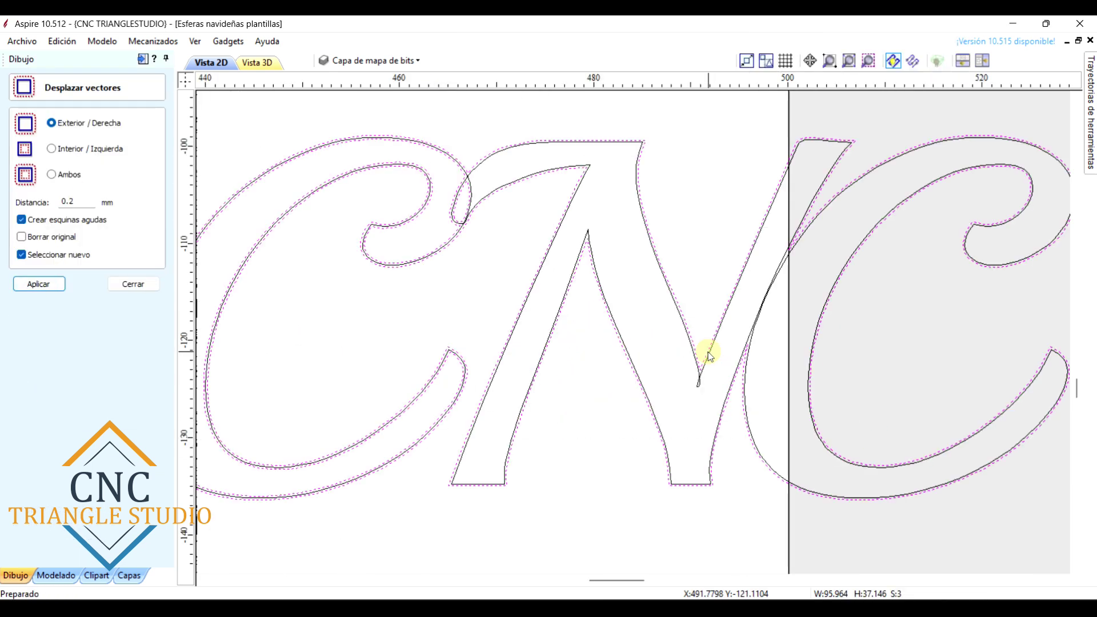
{"action": "scroll", "coordinate": [372, 258], "scroll_direction": "down", "scroll_amount": 3}
Fit the CNC lettering inside the reindeer's round face, above the nose
{"action": "left_click", "coordinate": [705, 240]}
{"action": "left_click_drag", "start_coordinate": [774, 284], "coordinate": [823, 324]}
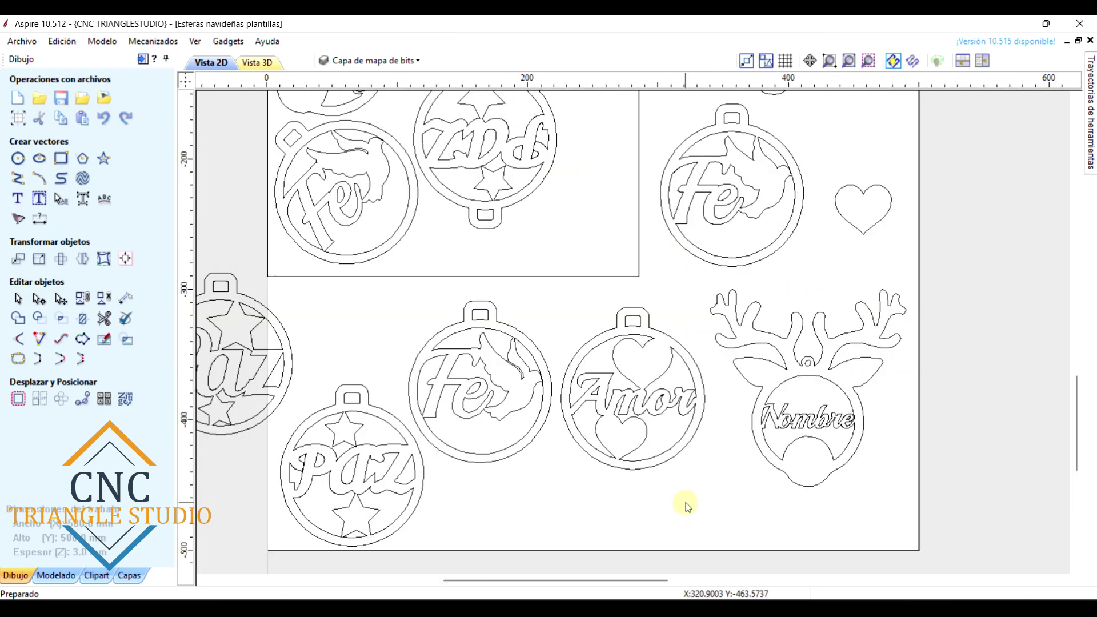
{"action": "scroll", "coordinate": [680, 500], "scroll_direction": "down", "scroll_amount": 3}
{"action": "scroll", "coordinate": [754, 379], "scroll_direction": "up", "scroll_amount": 3}
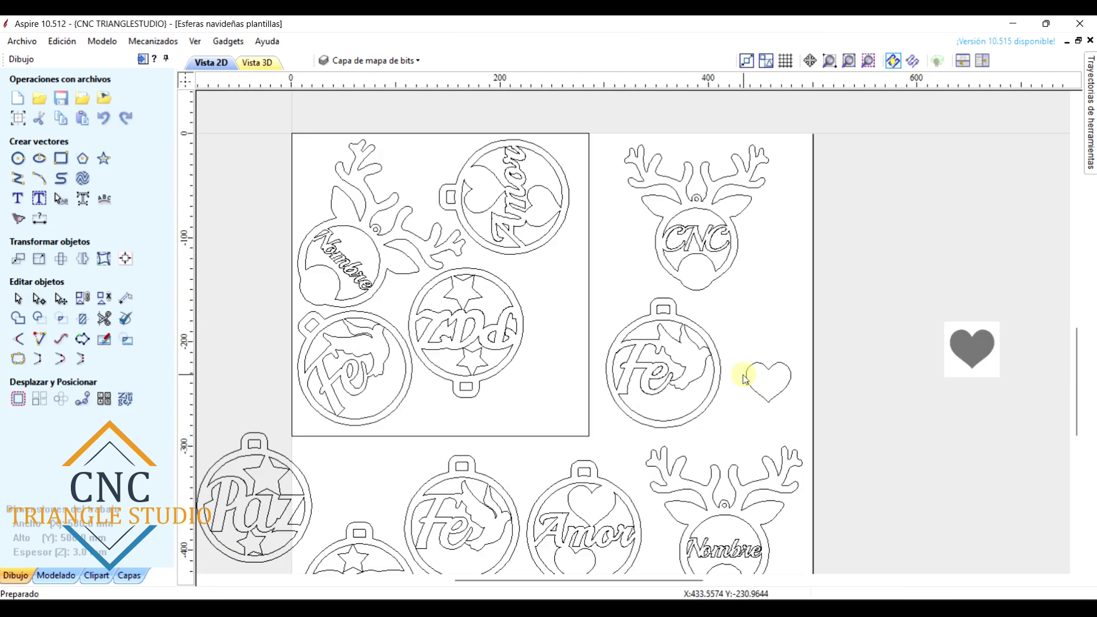
Move the separate Fe dove ornament slightly left and delete all the ornaments inside the sheet's inner rectangle
{"action": "left_click", "coordinate": [718, 421]}
{"action": "left_click_drag", "start_coordinate": [665, 368], "coordinate": [658, 374]}
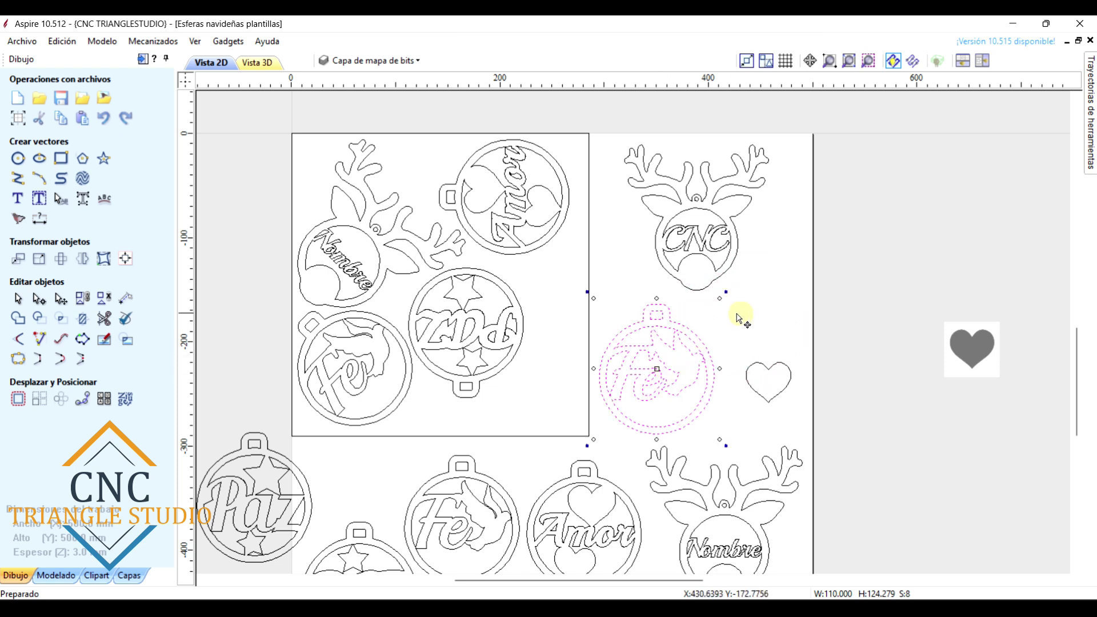
{"action": "scroll", "coordinate": [548, 377], "scroll_direction": "down", "scroll_amount": 2}
{"action": "left_click_drag", "start_coordinate": [537, 399], "coordinate": [409, 241]}
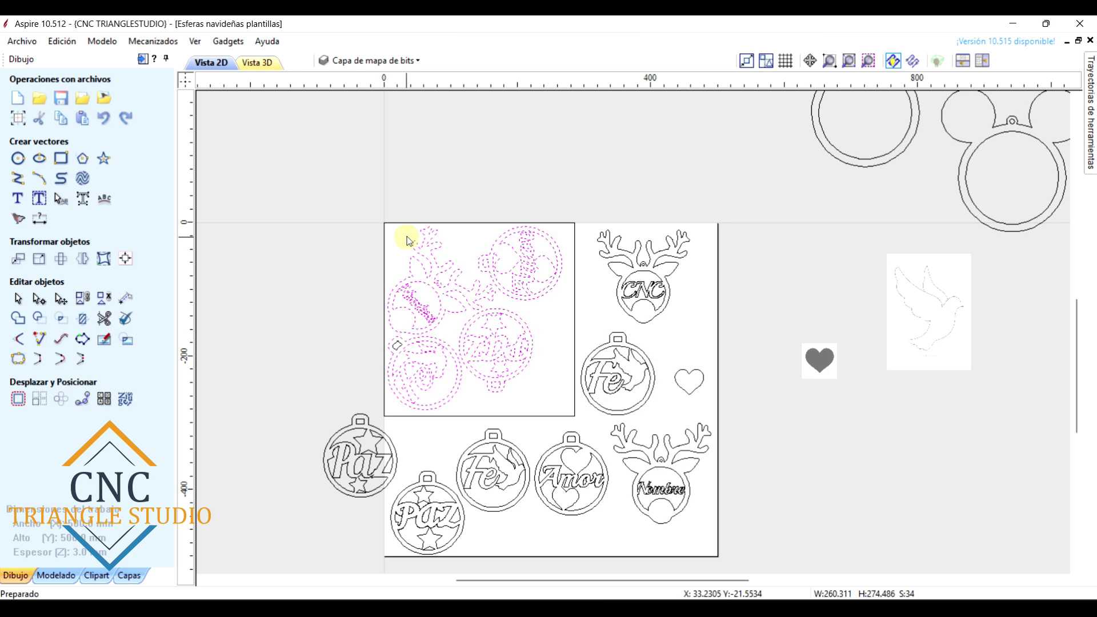
{"action": "key", "text": "Delete"}
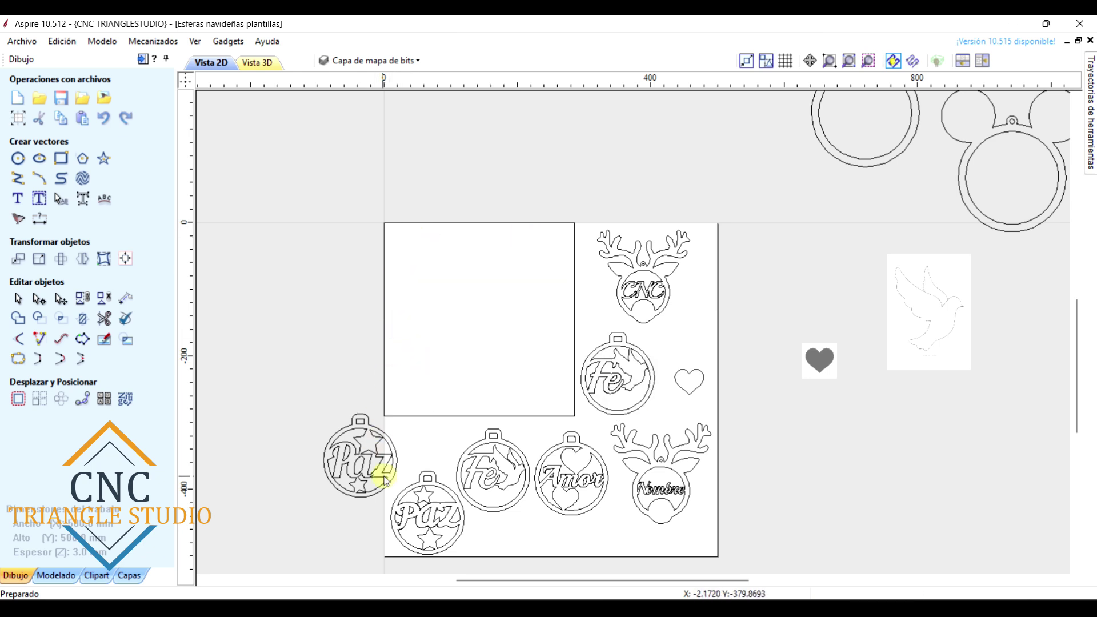
Enlarge the empty inner rectangle to about 310 by 315 mm
{"action": "scroll", "coordinate": [532, 496], "scroll_direction": "up", "scroll_amount": 1}
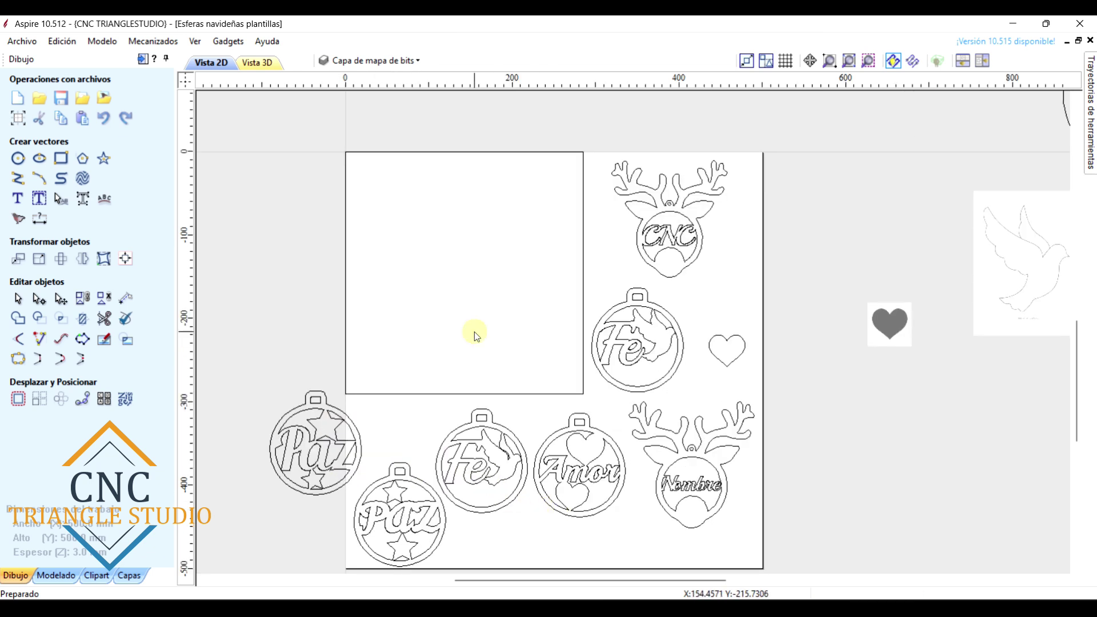
{"action": "left_click", "coordinate": [399, 394]}
{"action": "left_click_drag", "start_coordinate": [591, 401], "coordinate": [605, 415]}
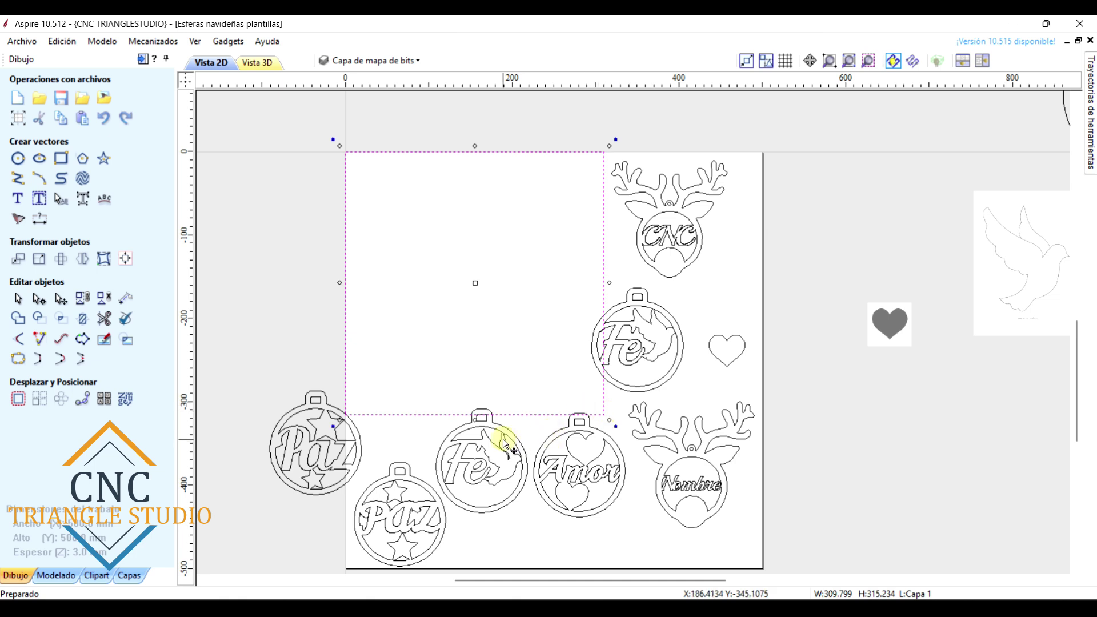
Select the two Paz ornaments and the lower Fe and Amor ornaments completely, adding the boundary rectangle last
{"action": "left_click_drag", "start_coordinate": [606, 549], "coordinate": [387, 423]}
{"action": "left_click_drag", "start_coordinate": [256, 403], "coordinate": [415, 420], "text": "shift"}
{"action": "left_click", "coordinate": [318, 474], "text": "shift"}
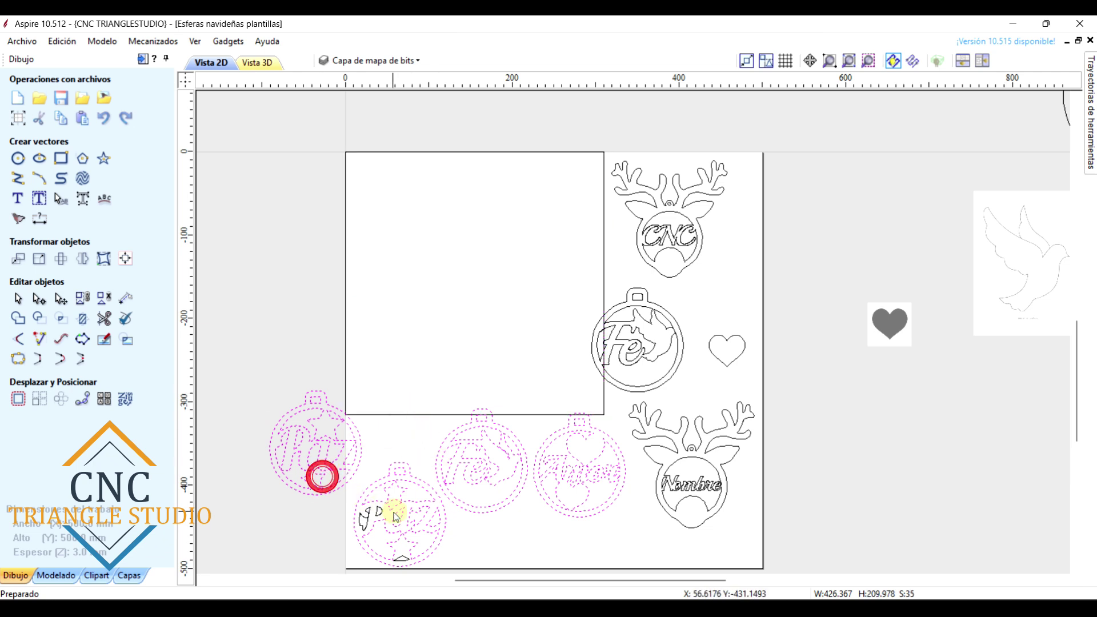
{"action": "left_click", "coordinate": [380, 518], "text": "shift"}
{"action": "left_click", "coordinate": [401, 556], "text": "shift"}
{"action": "left_click", "coordinate": [400, 554], "text": "shift"}
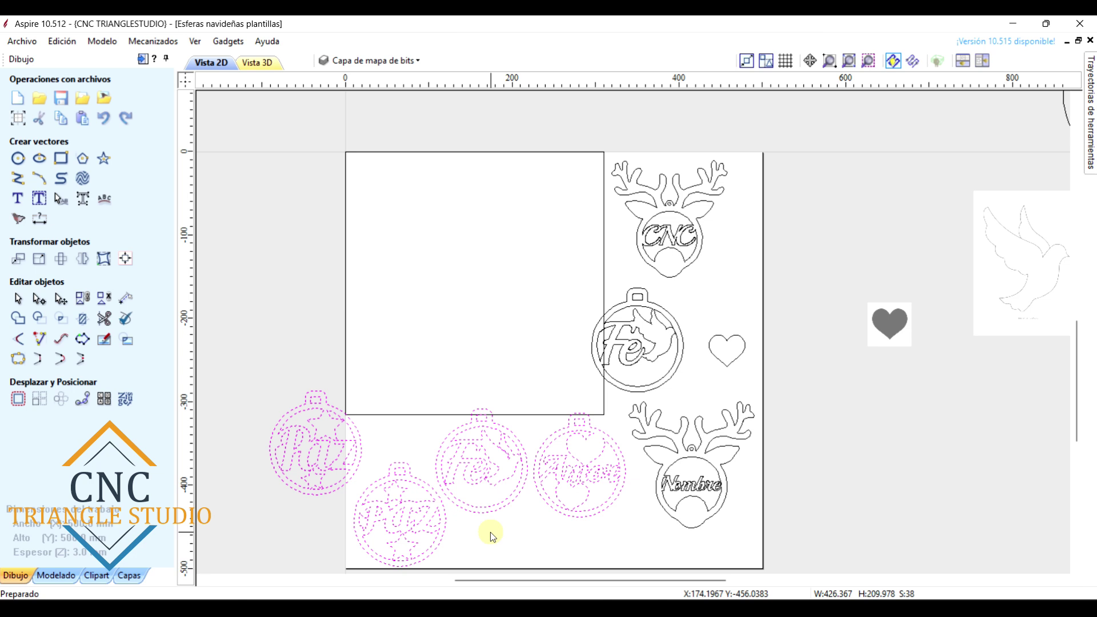
{"action": "left_click", "coordinate": [348, 316], "text": "shift"}
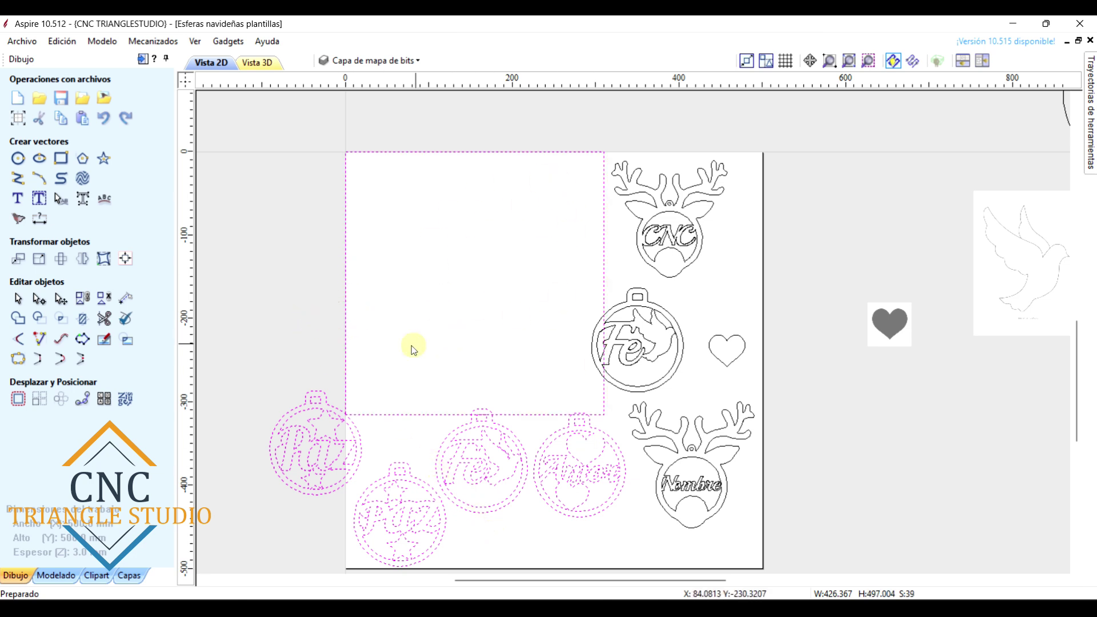
Review the nesting settings for tool diameter, clearance, border gap and the last selected vector as the nesting boundary
{"action": "left_click", "coordinate": [131, 404]}
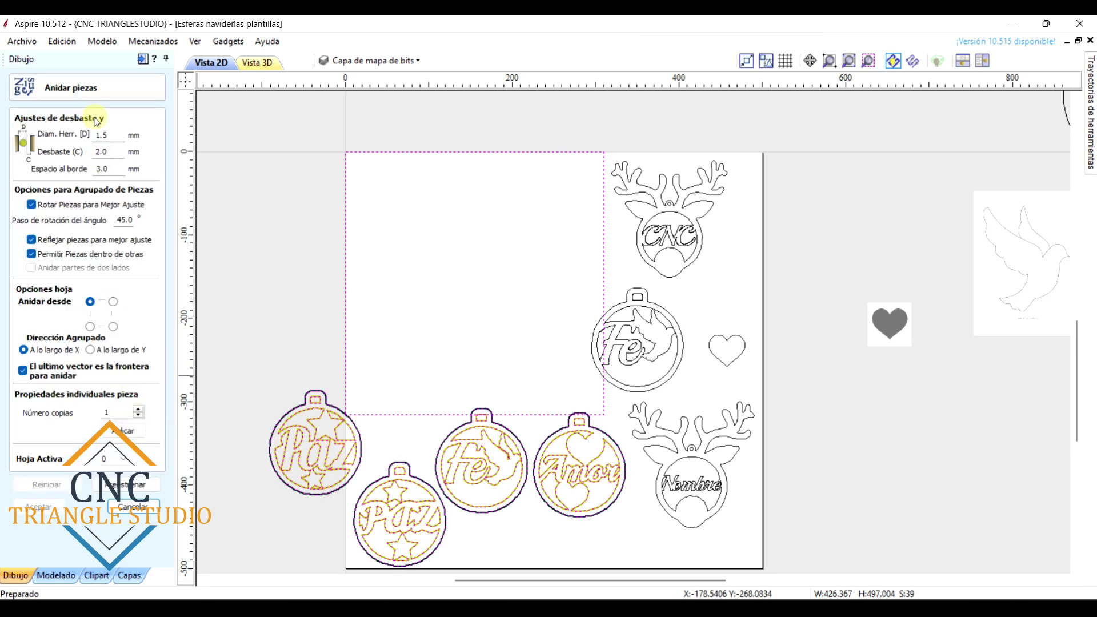
{"action": "left_click_drag", "start_coordinate": [114, 136], "coordinate": [83, 135]}
{"action": "left_click_drag", "start_coordinate": [113, 138], "coordinate": [79, 141]}
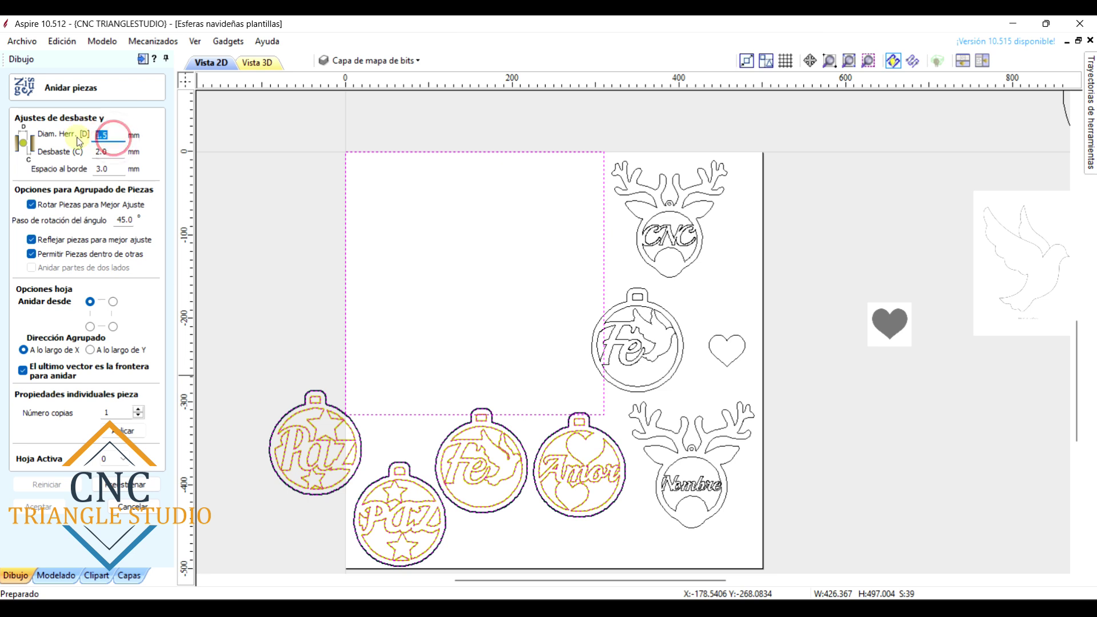
{"action": "left_click_drag", "start_coordinate": [113, 150], "coordinate": [67, 169]}
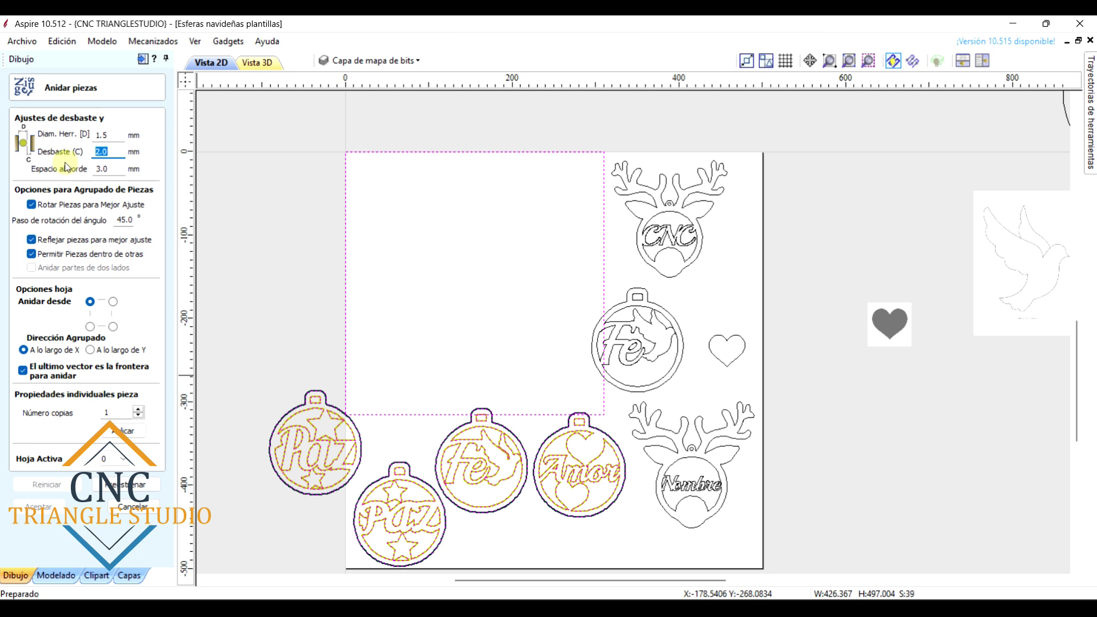
{"action": "left_click_drag", "start_coordinate": [113, 163], "coordinate": [102, 168]}
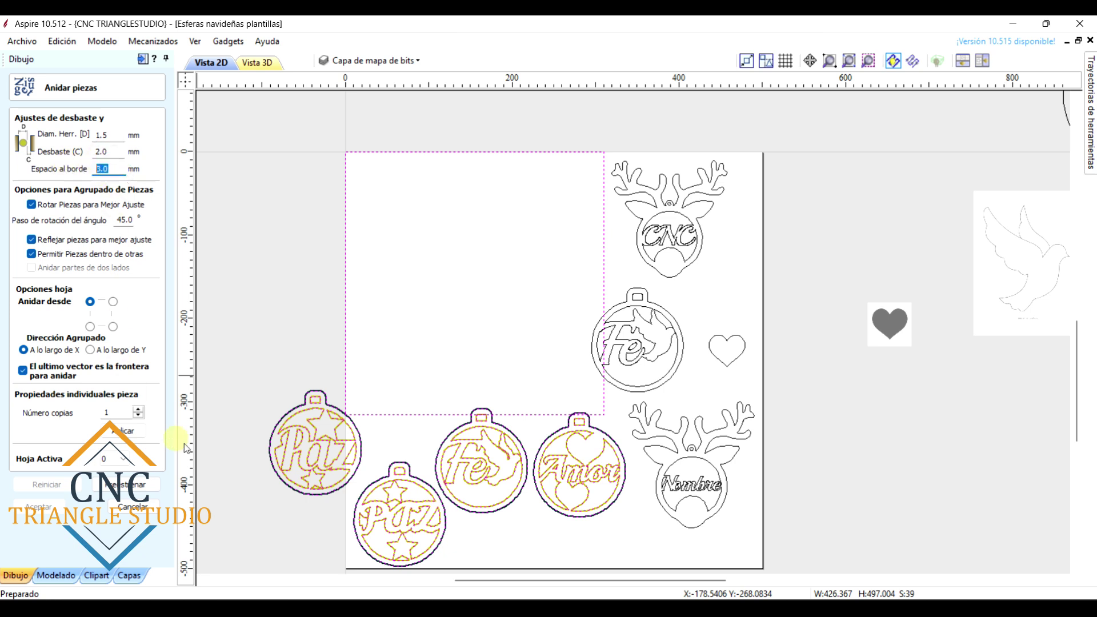
{"action": "left_click", "coordinate": [22, 371]}
{"action": "left_click", "coordinate": [27, 373]}
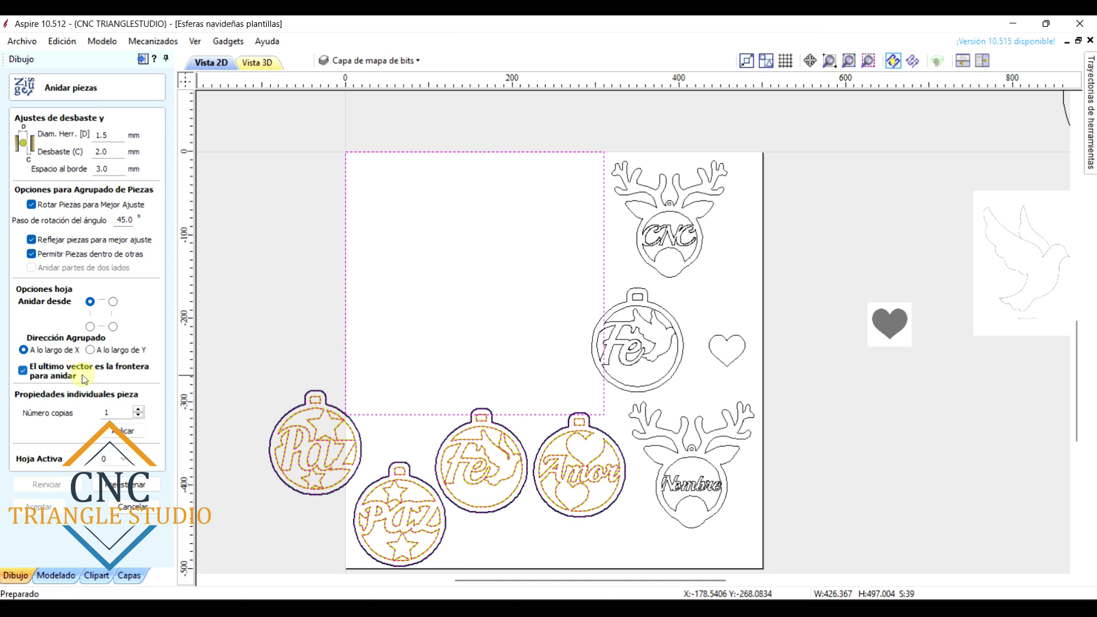
Try nesting the two Paz, one Fe and one Amor ornaments inside the boundary rectangle
{"action": "left_click", "coordinate": [140, 486]}
{"action": "scroll", "coordinate": [437, 343], "scroll_direction": "up", "scroll_amount": 2}
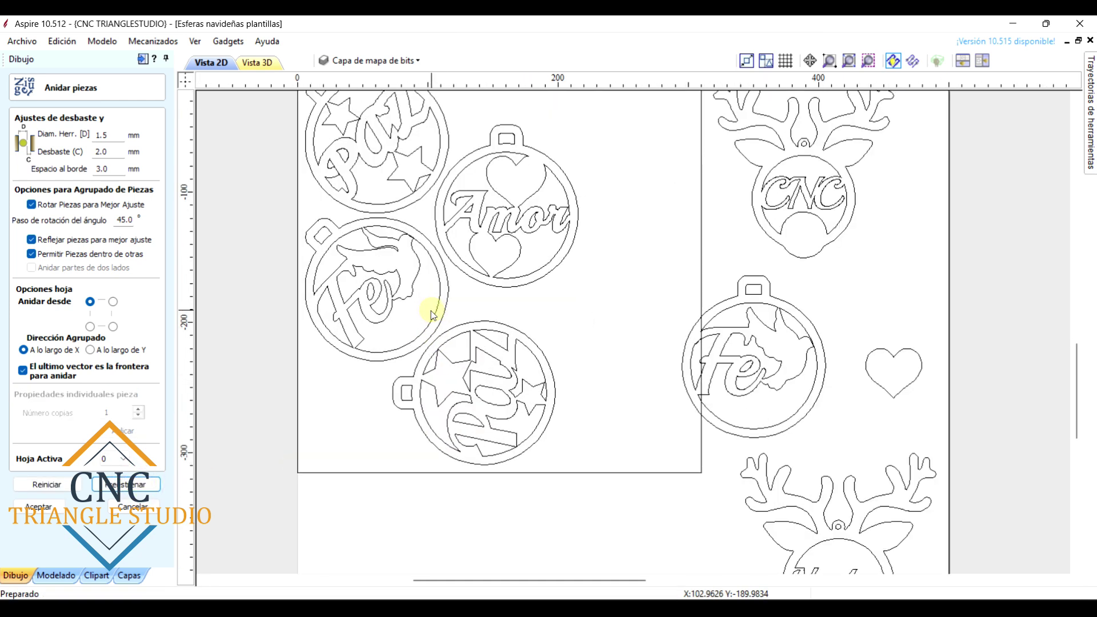
{"action": "scroll", "coordinate": [491, 405], "scroll_direction": "down", "scroll_amount": 2}
{"action": "scroll", "coordinate": [523, 314], "scroll_direction": "up", "scroll_amount": 2}
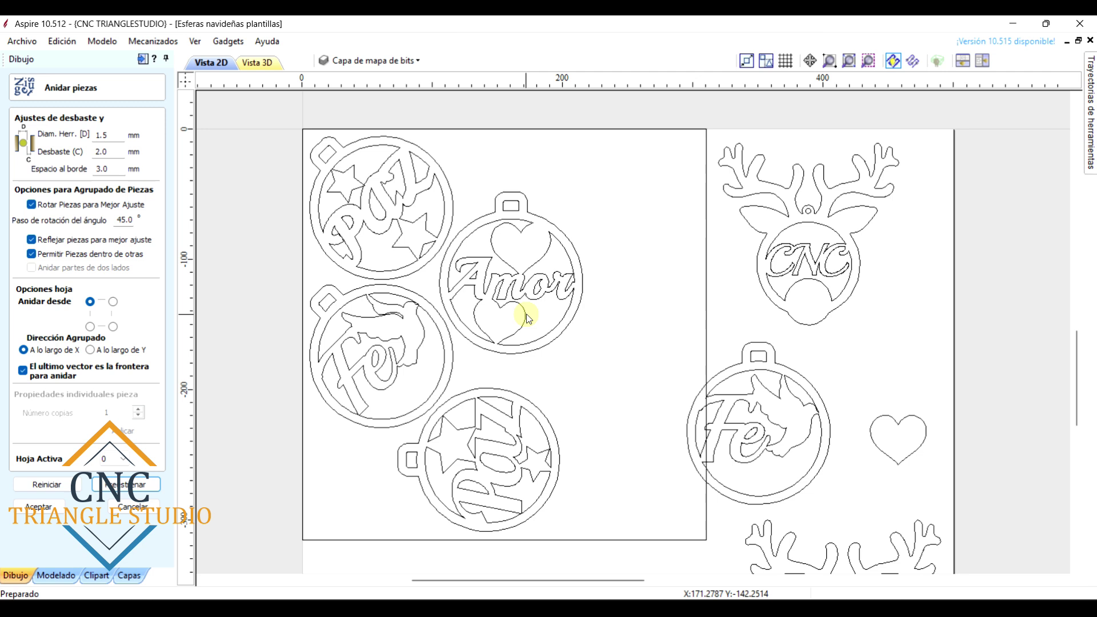
{"action": "left_click", "coordinate": [151, 506]}
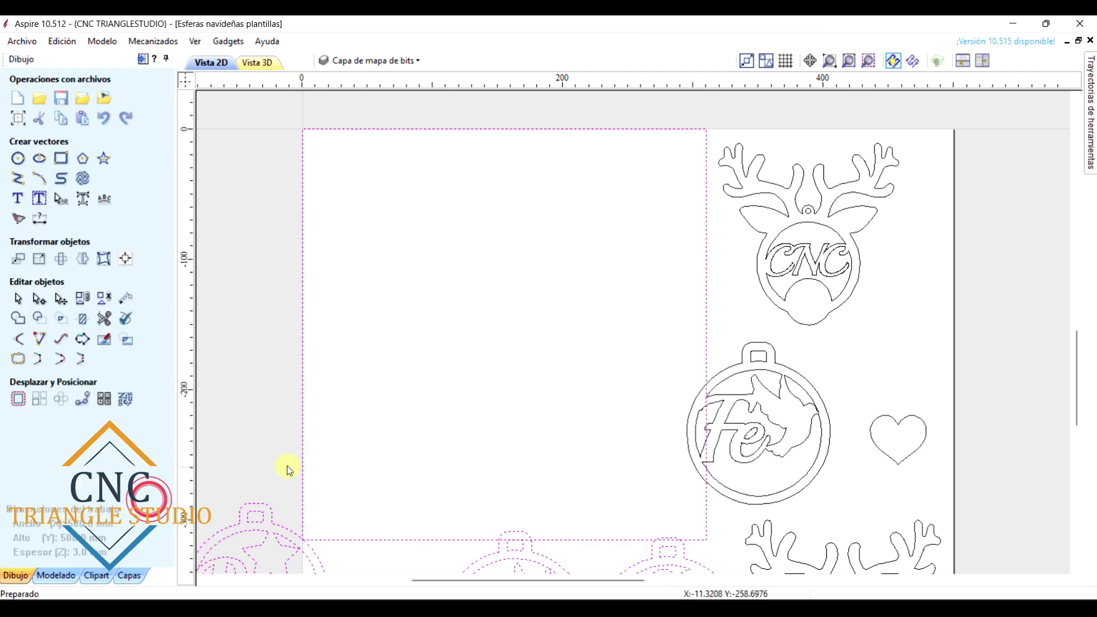
Enlarge the boundary rectangle to about 465 by 470 mm and select all five round ornaments and both reindeer together with it
{"action": "scroll", "coordinate": [522, 351], "scroll_direction": "down", "scroll_amount": 4}
{"action": "left_click", "coordinate": [617, 402]}
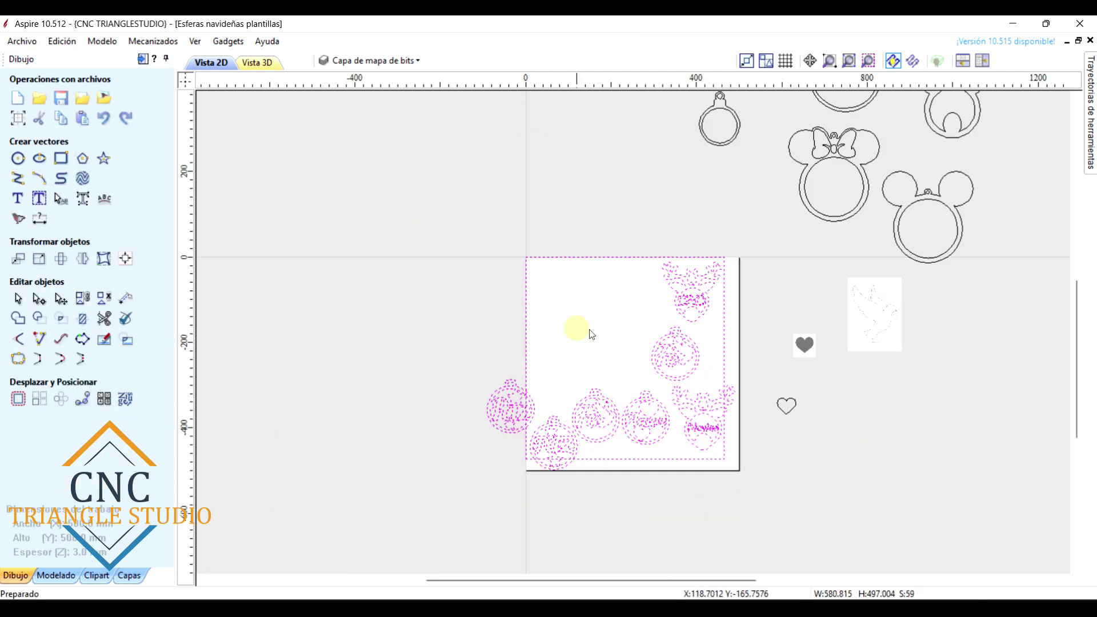
{"action": "scroll", "coordinate": [766, 380], "scroll_direction": "up", "scroll_amount": 2}
{"action": "left_click", "coordinate": [756, 368]}
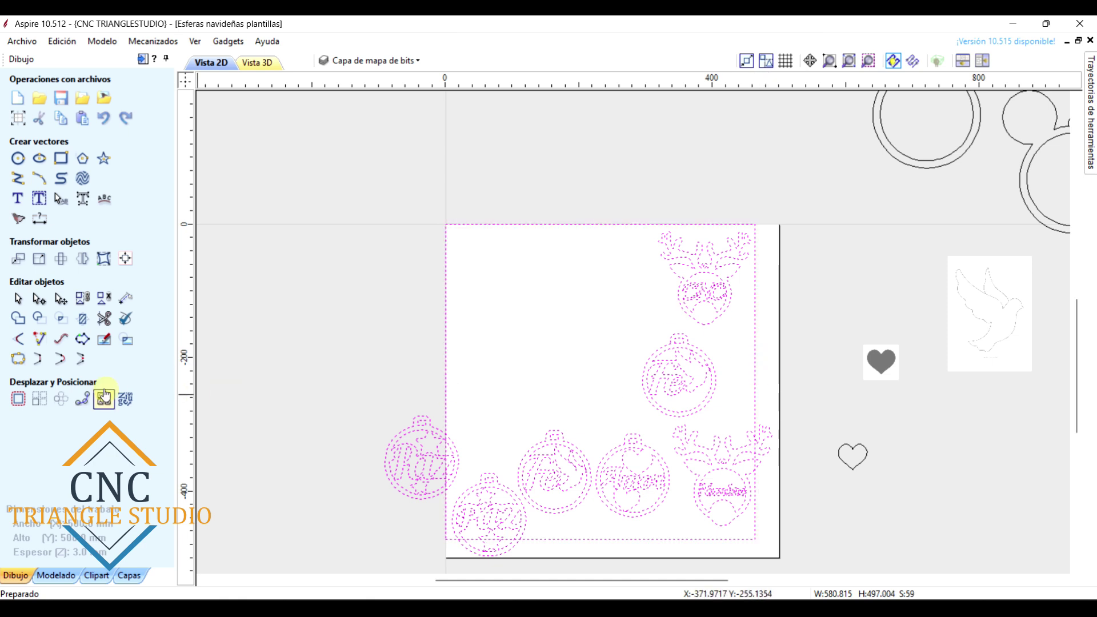
Nest the seven selected ornaments inside the enlarged boundary rectangle with the current settings and accept the layout
{"action": "left_click", "coordinate": [125, 399]}
{"action": "left_click", "coordinate": [154, 486]}
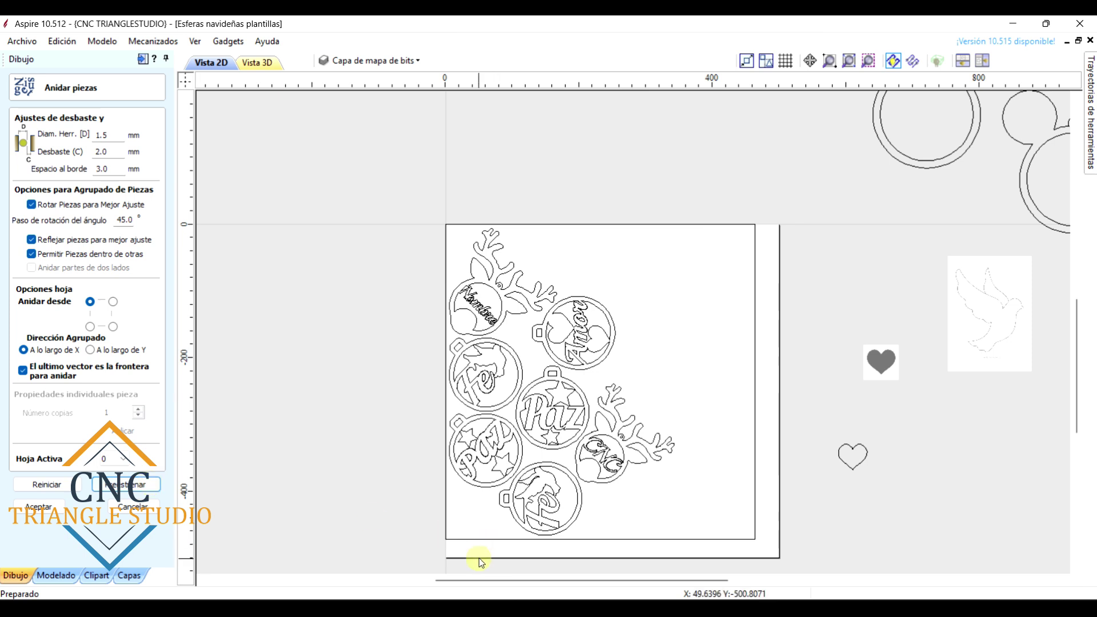
{"action": "left_click", "coordinate": [39, 507]}
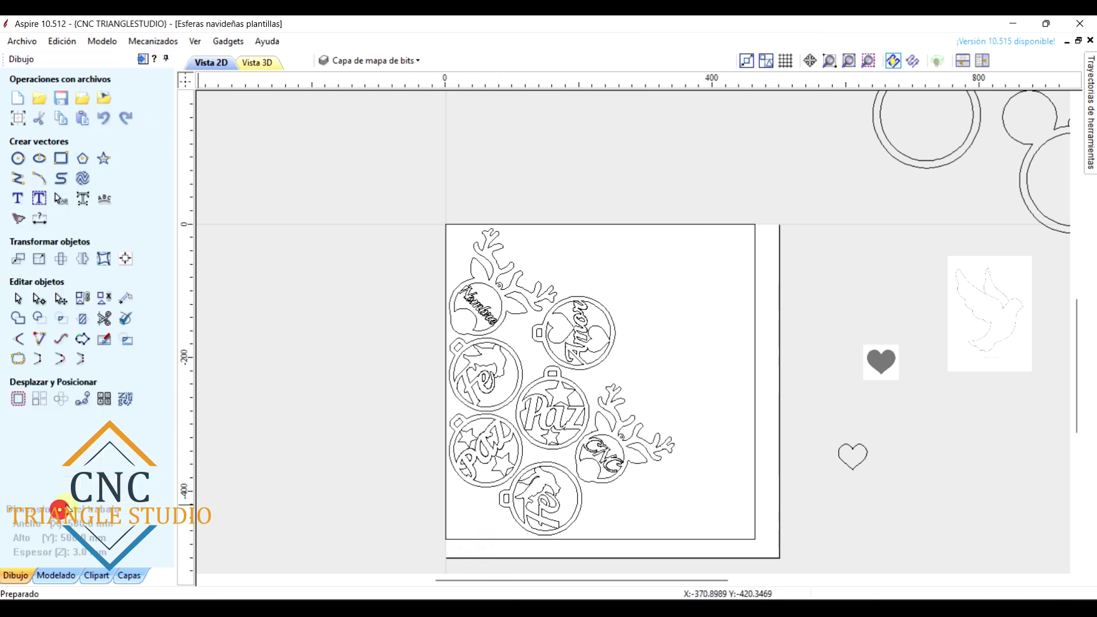
Show the toolpath operations and select all the nested ornaments completely, leaving out the boundary rectangle
{"action": "scroll", "coordinate": [706, 448], "scroll_direction": "up", "scroll_amount": 2}
{"action": "scroll", "coordinate": [649, 490], "scroll_direction": "down", "scroll_amount": 1}
{"action": "left_click", "coordinate": [1087, 64]}
{"action": "left_click", "coordinate": [1075, 58]}
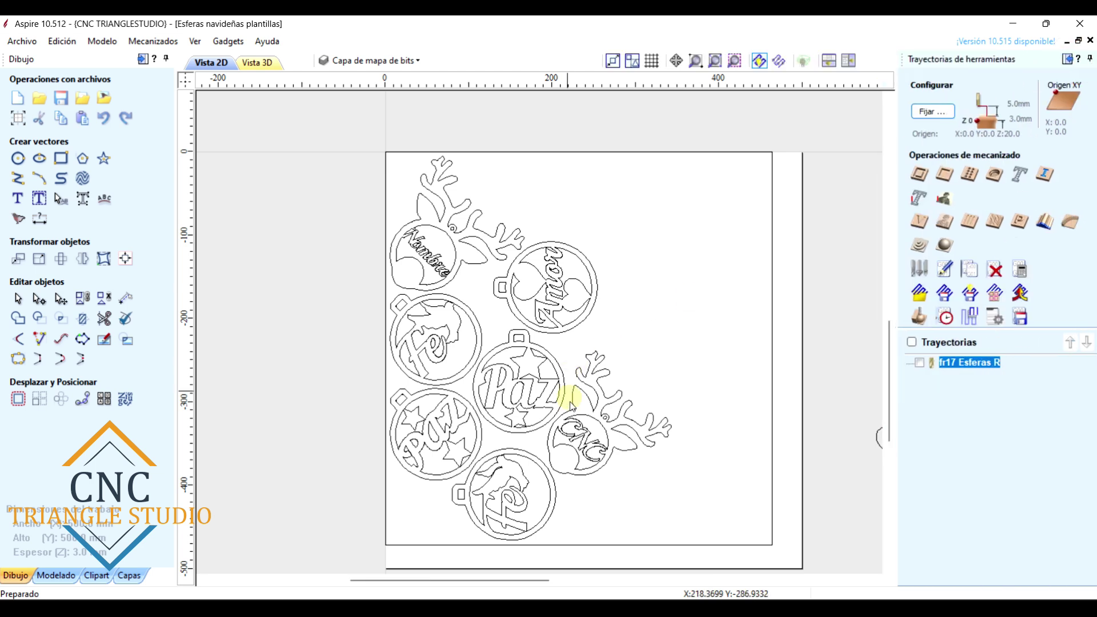
{"action": "left_click_drag", "start_coordinate": [640, 509], "coordinate": [393, 167]}
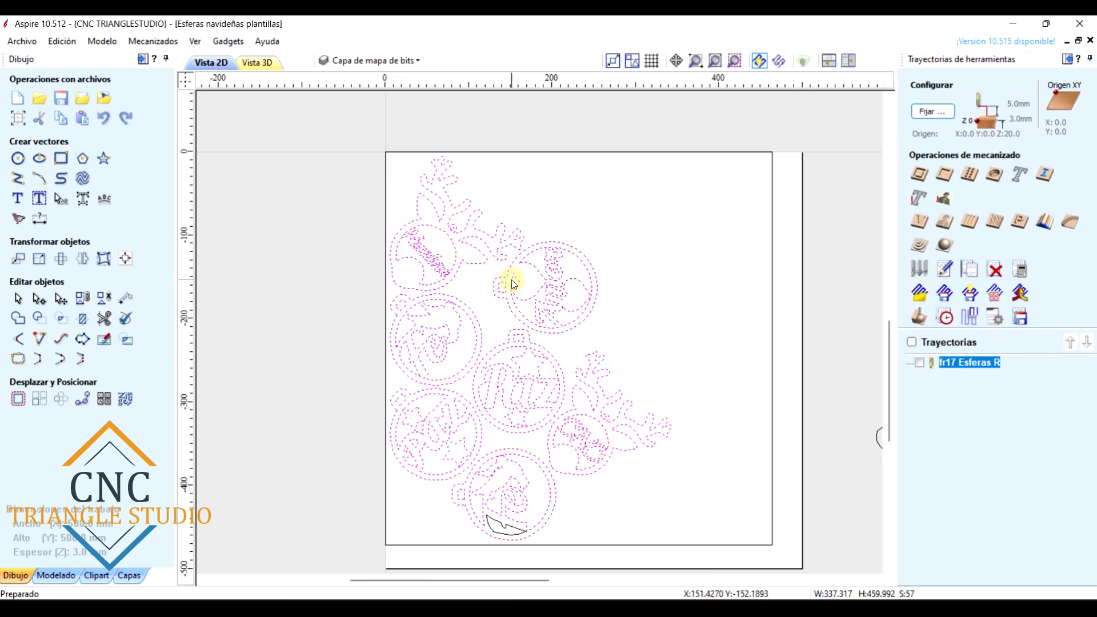
{"action": "left_click_drag", "start_coordinate": [671, 528], "coordinate": [434, 200]}
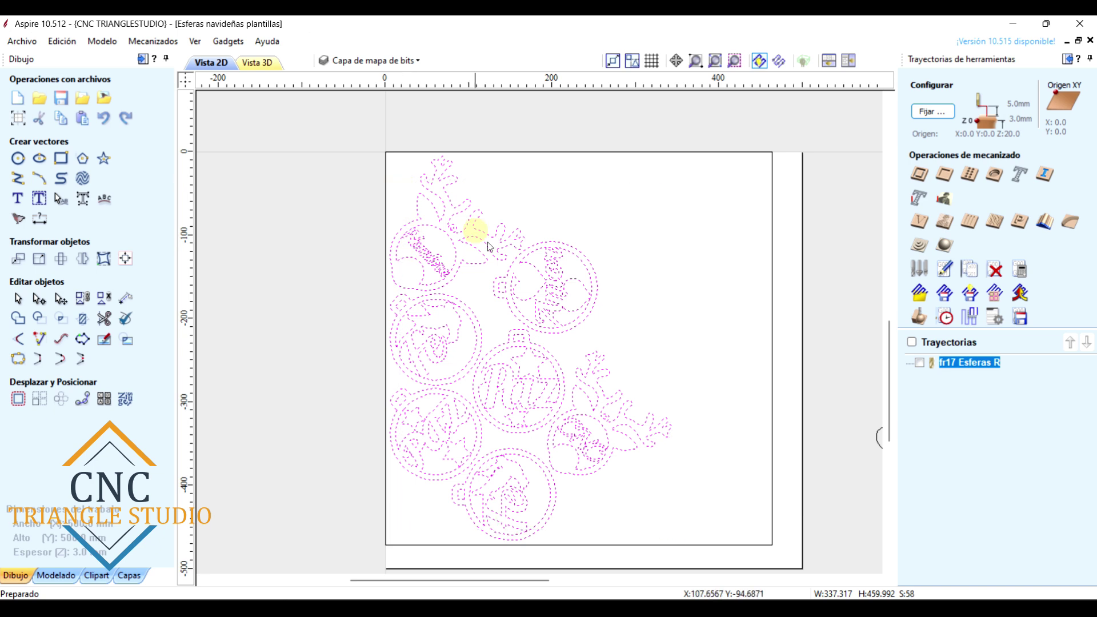
Start a 2D profile toolpath for the selected ornaments, keeping the final cut depth at 3.5 mm
{"action": "left_click", "coordinate": [920, 174]}
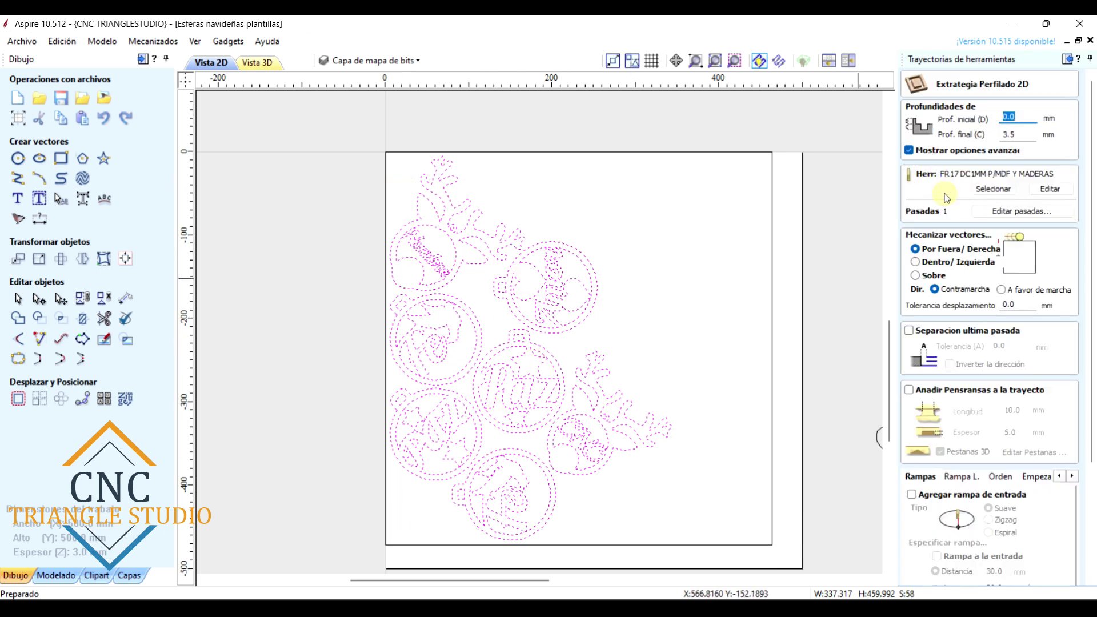
{"action": "key", "text": "Tab"}
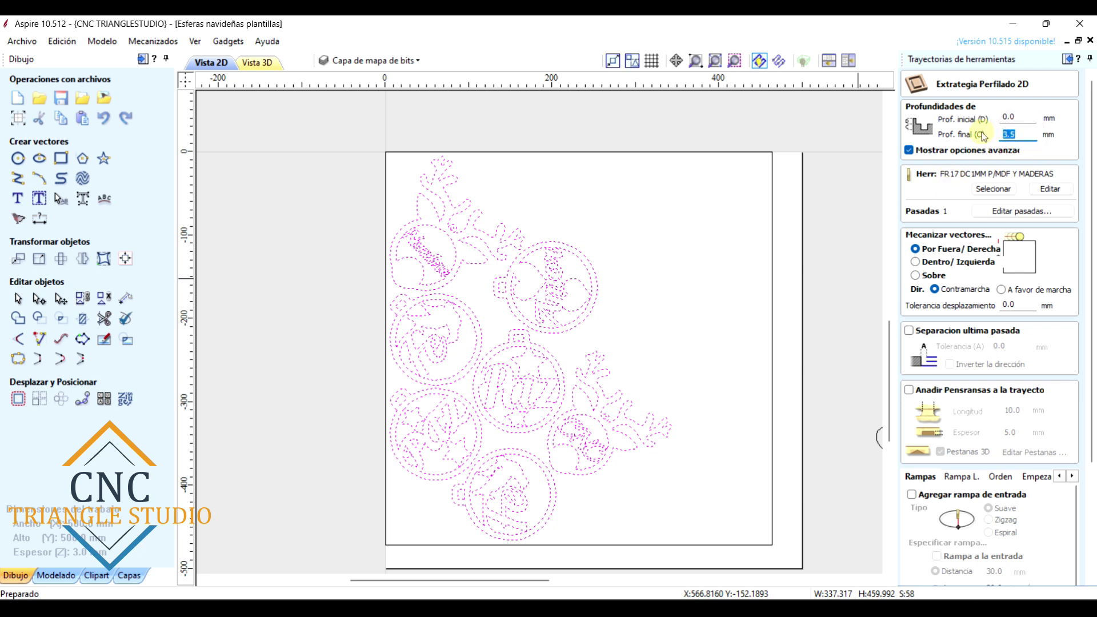
{"action": "left_click", "coordinate": [1025, 136]}
Examine the Nombre lettering of the reindeer and the contours of the Amor ornament for narrow gaps and details
{"action": "scroll", "coordinate": [430, 260], "scroll_direction": "up", "scroll_amount": 5}
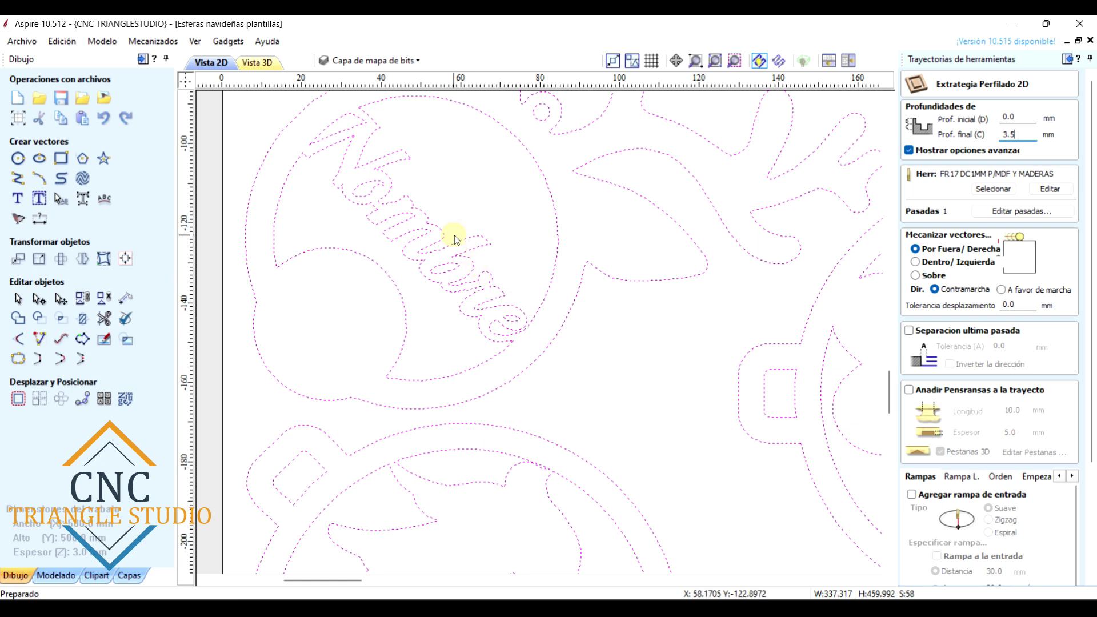
{"action": "scroll", "coordinate": [366, 115], "scroll_direction": "up", "scroll_amount": 4}
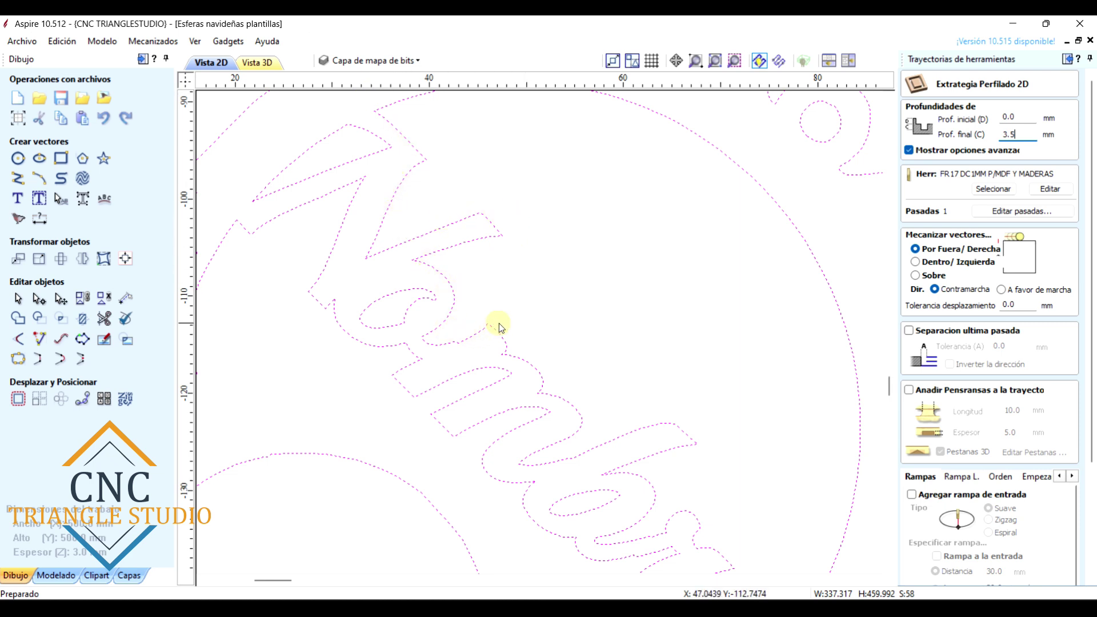
{"action": "scroll", "coordinate": [453, 229], "scroll_direction": "down", "scroll_amount": 1}
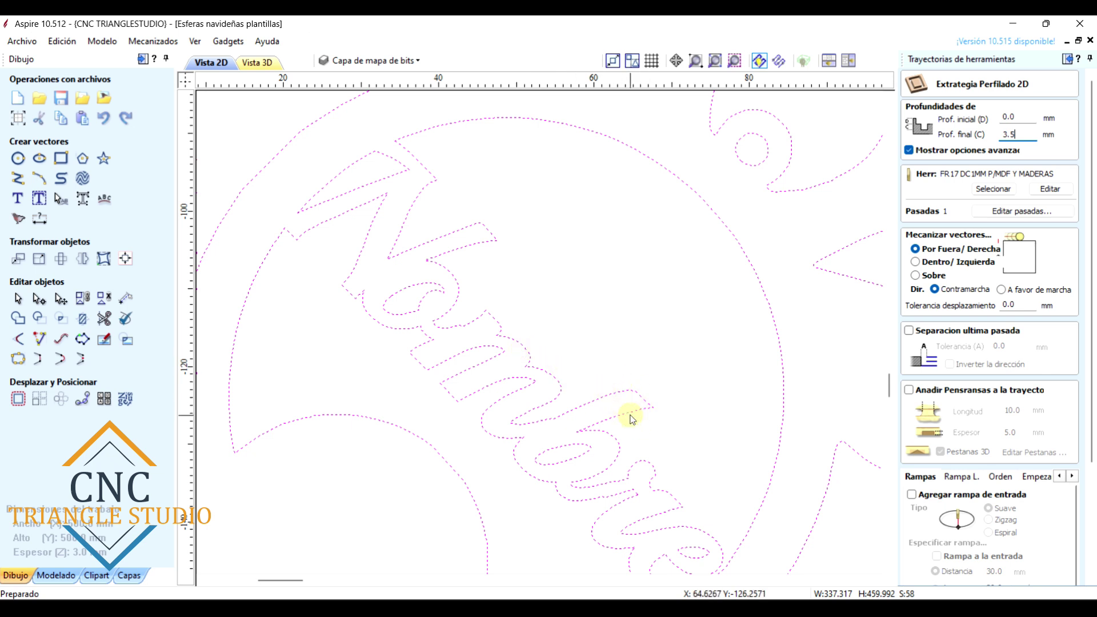
{"action": "scroll", "coordinate": [623, 394], "scroll_direction": "down", "scroll_amount": 2}
{"action": "scroll", "coordinate": [636, 406], "scroll_direction": "up", "scroll_amount": 2}
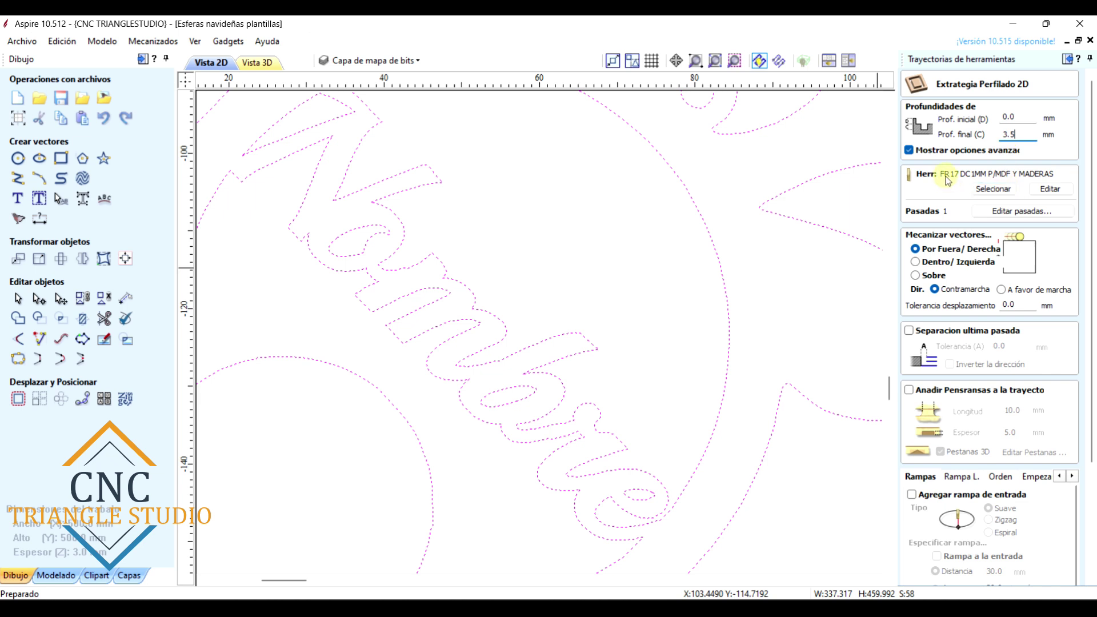
{"action": "scroll", "coordinate": [720, 246], "scroll_direction": "down", "scroll_amount": 2}
{"action": "scroll", "coordinate": [719, 245], "scroll_direction": "down", "scroll_amount": 6}
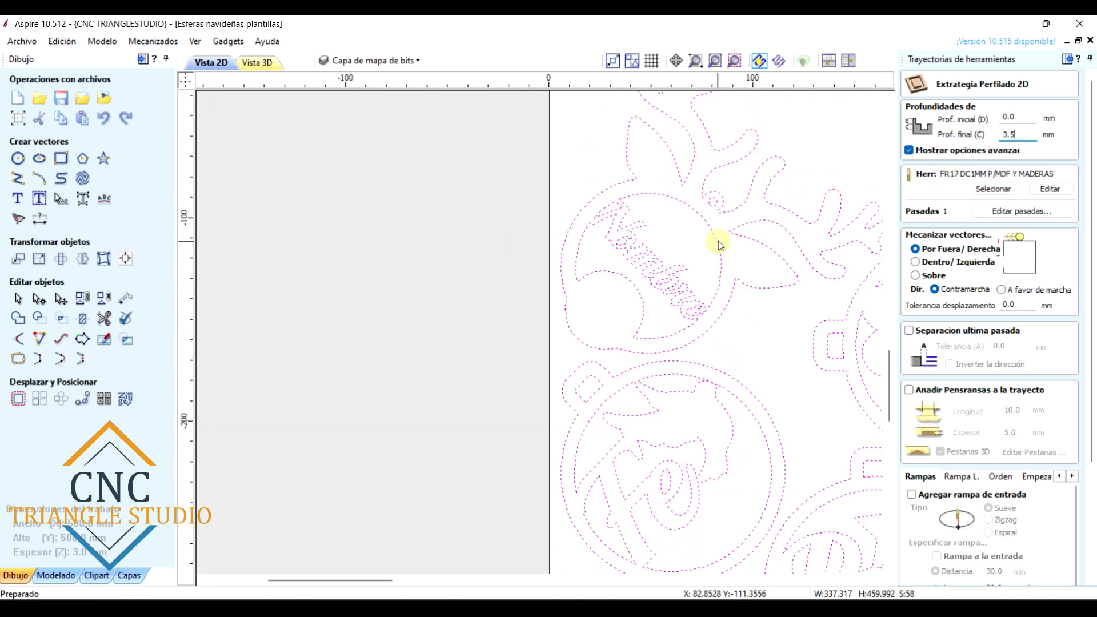
{"action": "scroll", "coordinate": [735, 383], "scroll_direction": "up", "scroll_amount": 3}
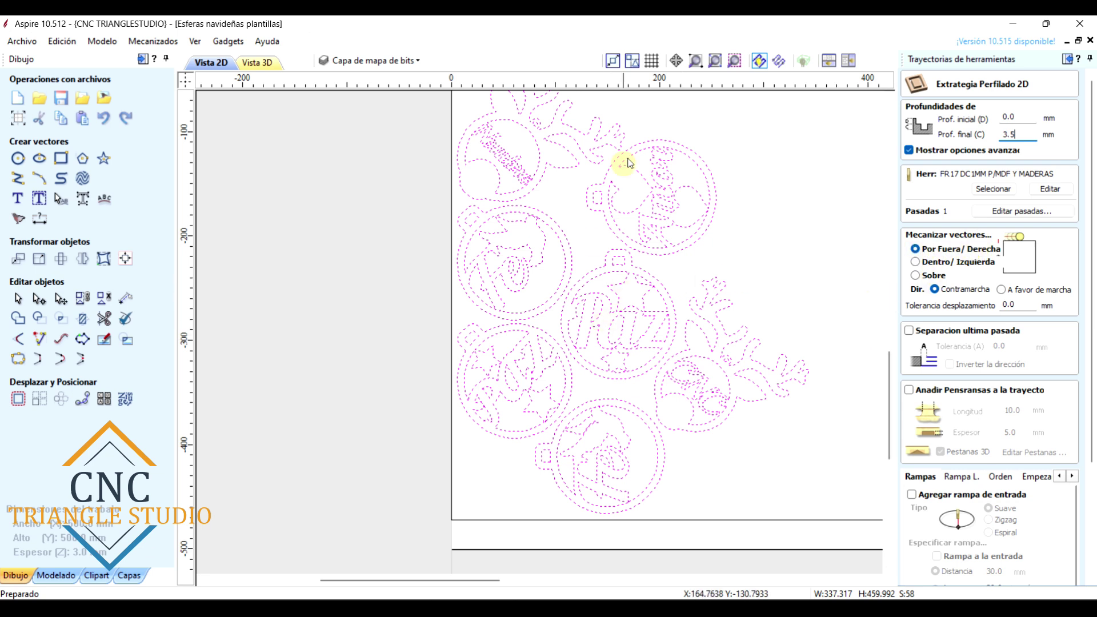
{"action": "scroll", "coordinate": [698, 138], "scroll_direction": "up", "scroll_amount": 4}
{"action": "scroll", "coordinate": [645, 264], "scroll_direction": "up", "scroll_amount": 2}
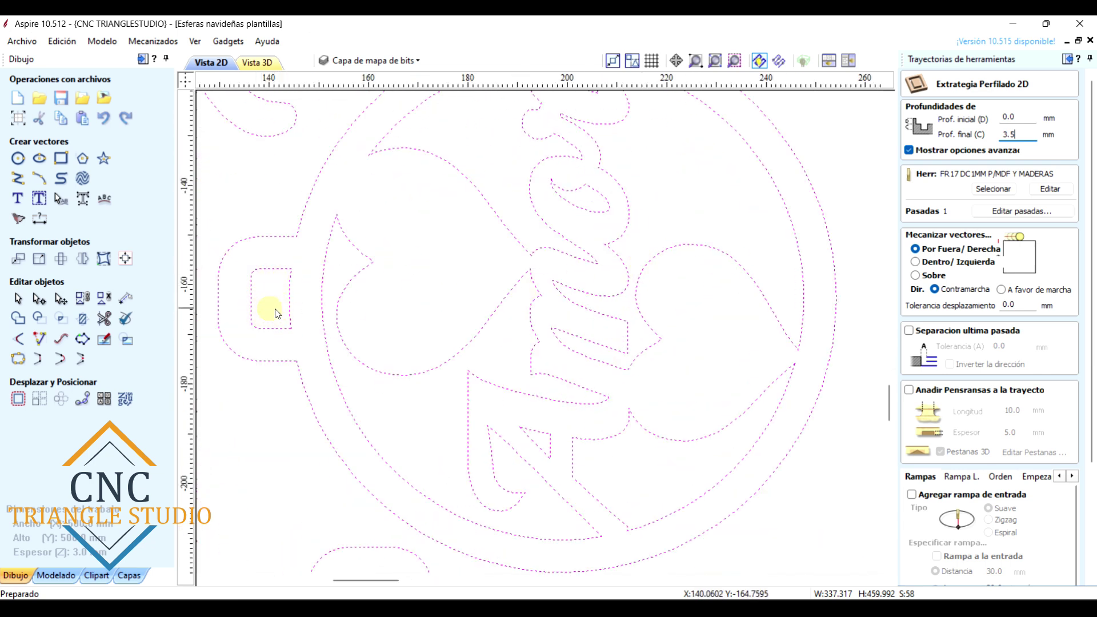
{"action": "scroll", "coordinate": [534, 318], "scroll_direction": "down", "scroll_amount": 2}
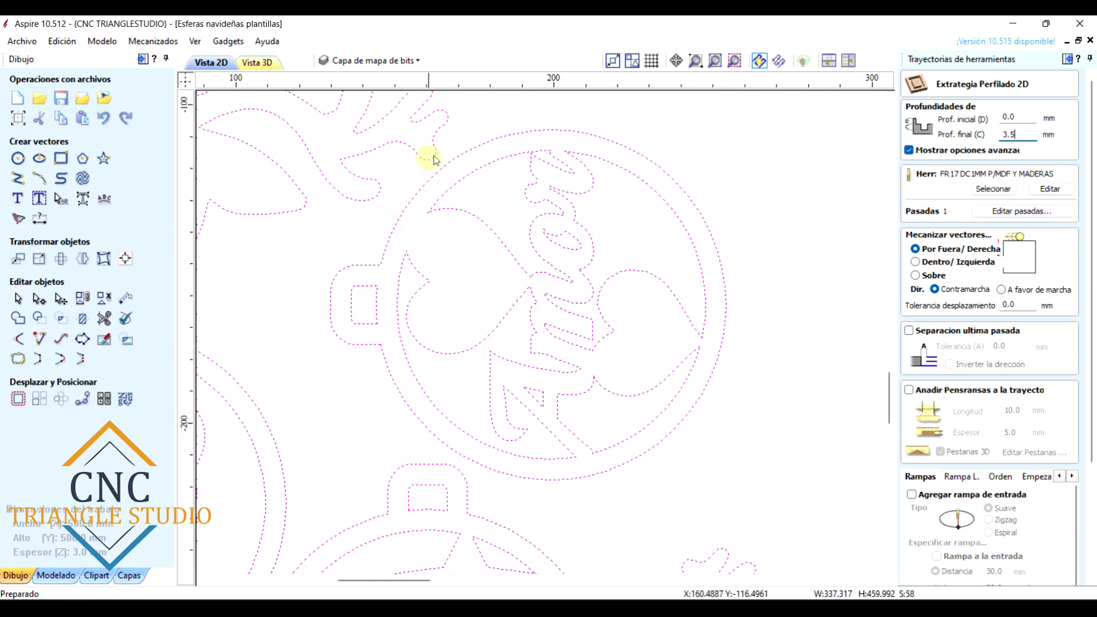
Add a smooth entry ramp with a 30 mm distance to the profile toolpath
{"action": "scroll", "coordinate": [1094, 307], "scroll_direction": "down", "scroll_amount": 5}
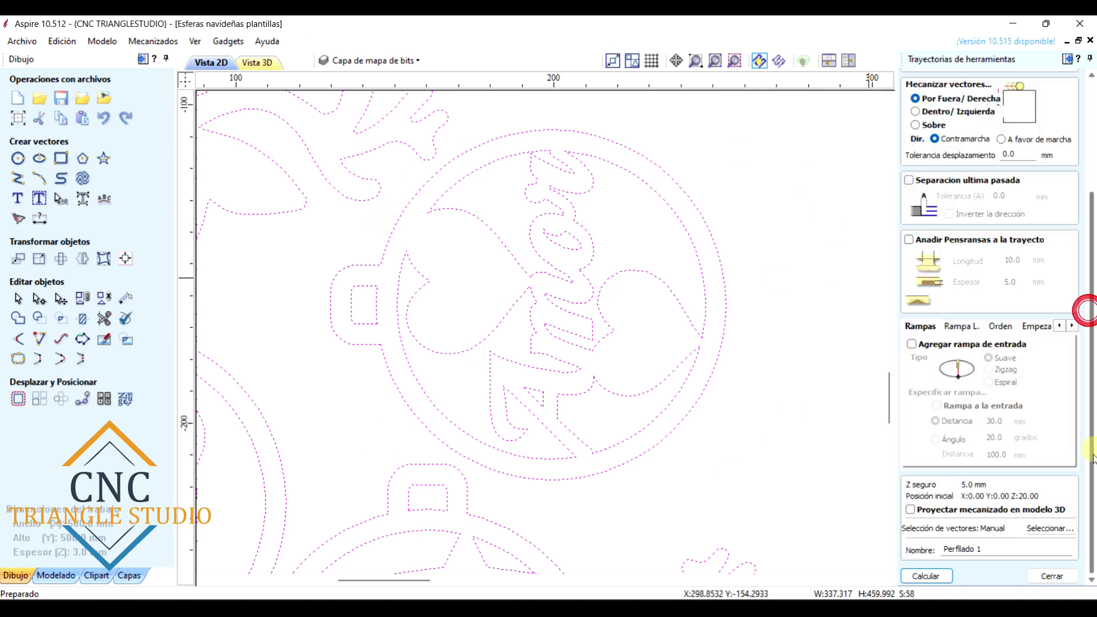
{"action": "scroll", "coordinate": [725, 275], "scroll_direction": "down", "scroll_amount": 2}
{"action": "scroll", "coordinate": [600, 300], "scroll_direction": "down", "scroll_amount": 1}
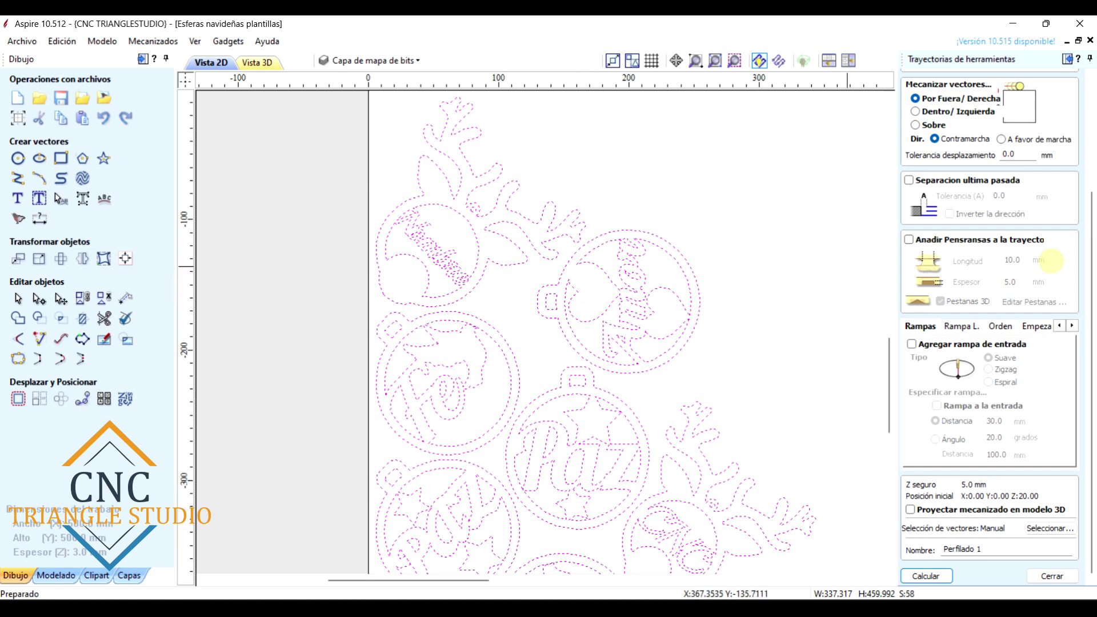
{"action": "scroll", "coordinate": [1092, 224], "scroll_direction": "up", "scroll_amount": 5}
{"action": "scroll", "coordinate": [1093, 240], "scroll_direction": "down", "scroll_amount": 2}
{"action": "scroll", "coordinate": [1092, 330], "scroll_direction": "up", "scroll_amount": 2}
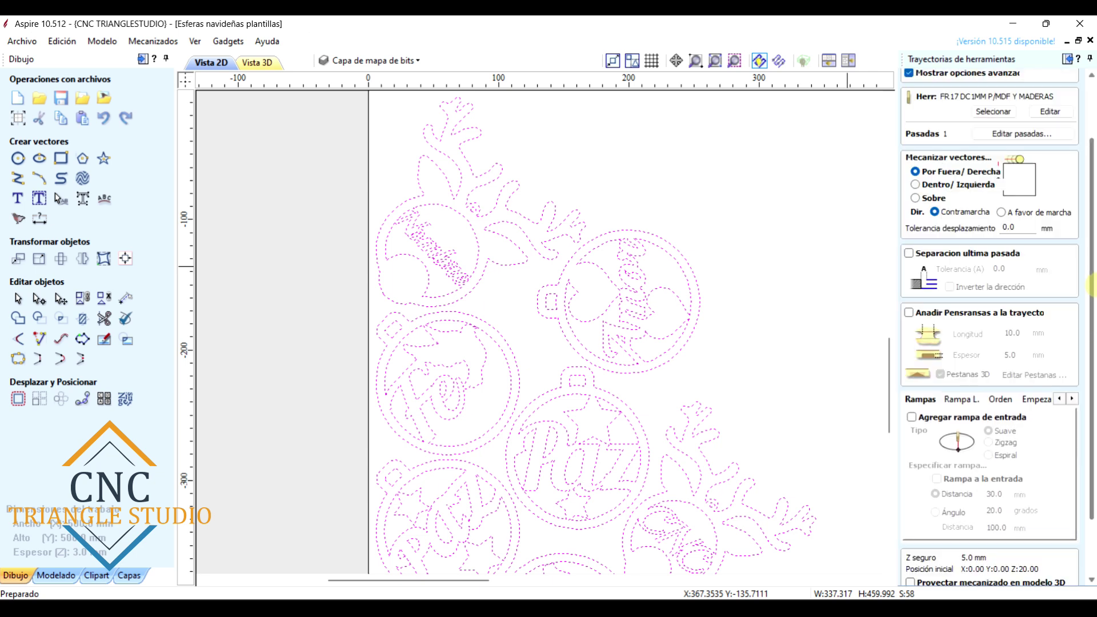
{"action": "scroll", "coordinate": [1092, 326], "scroll_direction": "down", "scroll_amount": 1}
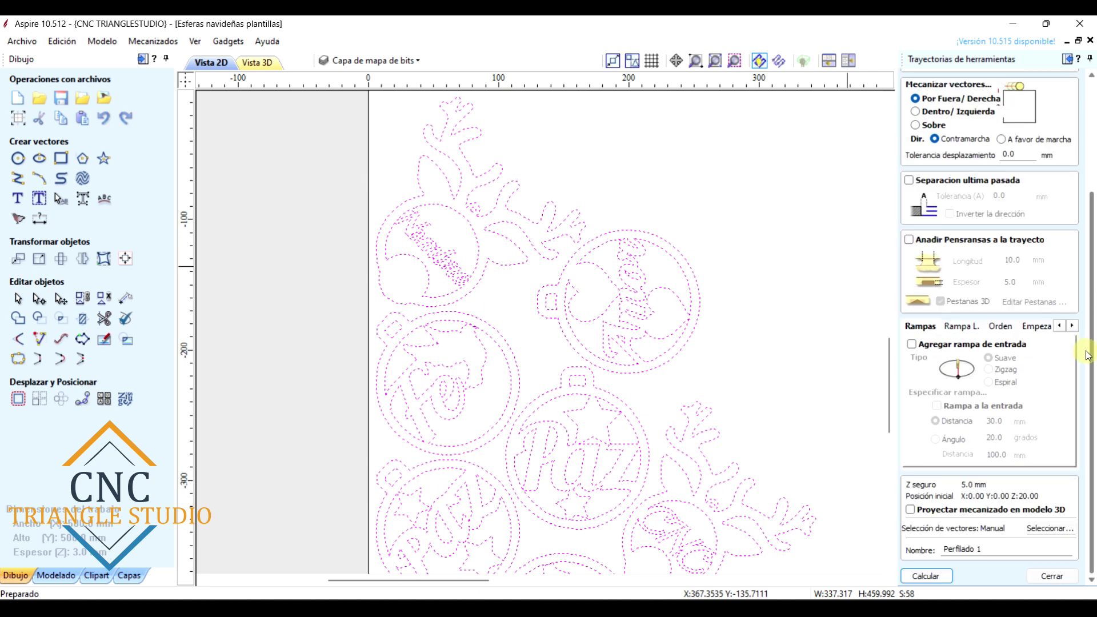
{"action": "left_click", "coordinate": [992, 346]}
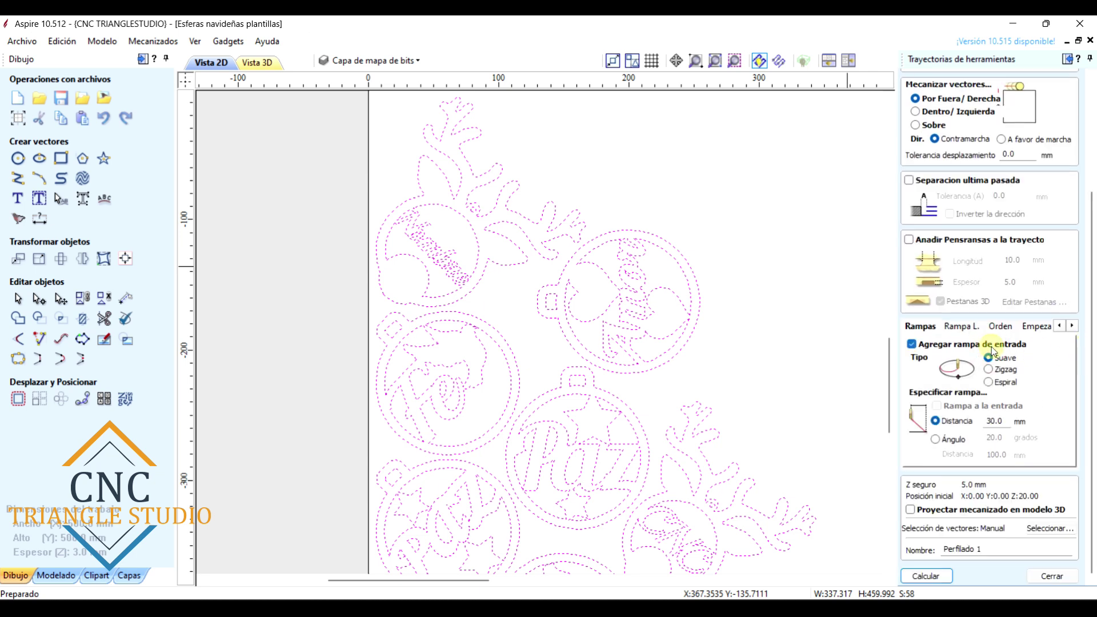
{"action": "double_click", "coordinate": [997, 421]}
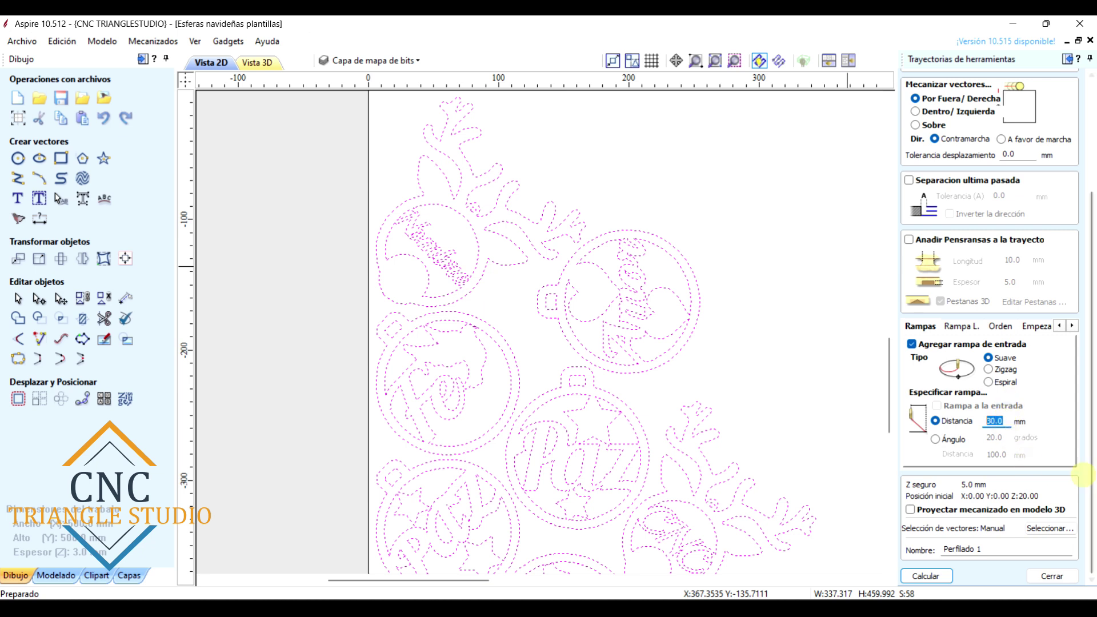
Name the toolpath FR17 ESFERAS, calculate it with the cut passing through the material, and view it in 3D
{"action": "left_click", "coordinate": [1000, 550]}
{"action": "type", "text": "G"}
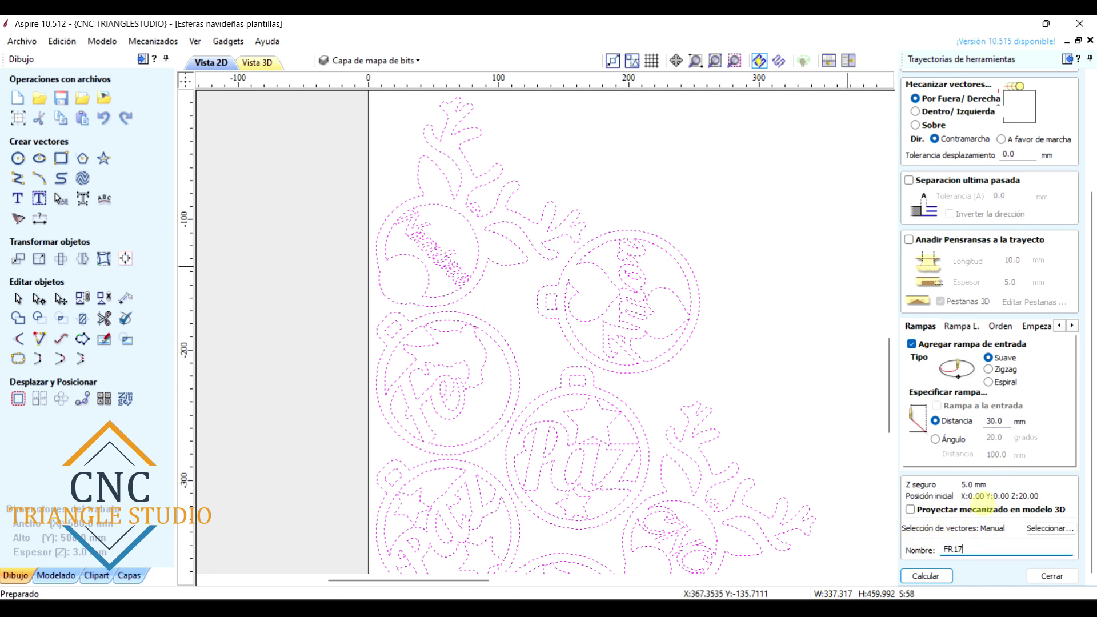
{"action": "key", "text": "BackSpace"}
{"action": "key", "text": "BackSpace"}
{"action": "type", "text": "ESFERAS"}
{"action": "left_click", "coordinate": [926, 576]}
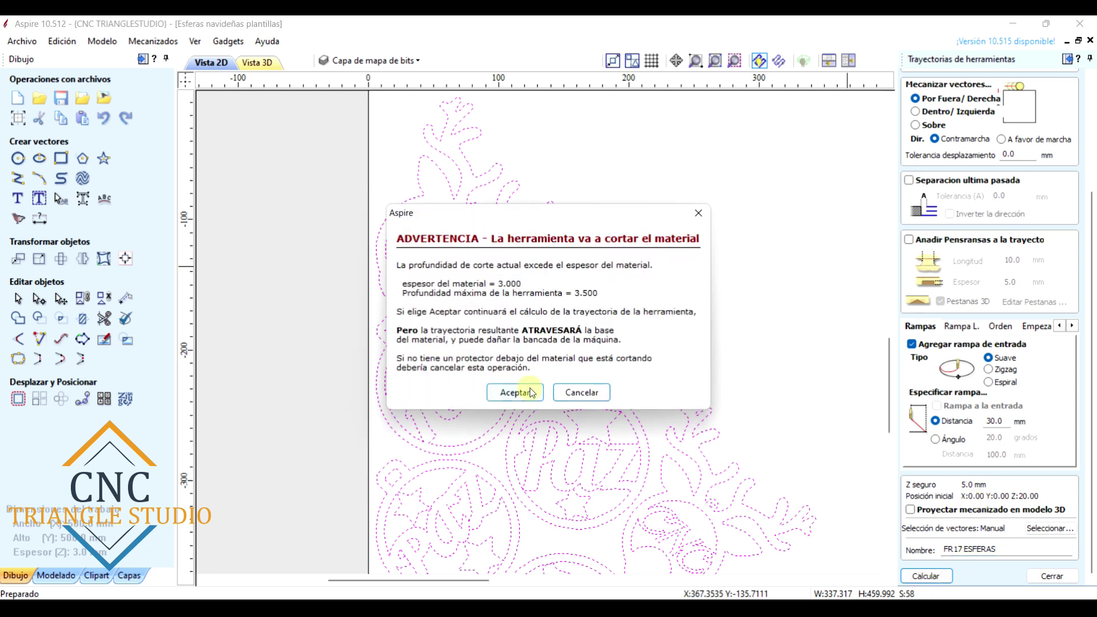
{"action": "left_click", "coordinate": [527, 390]}
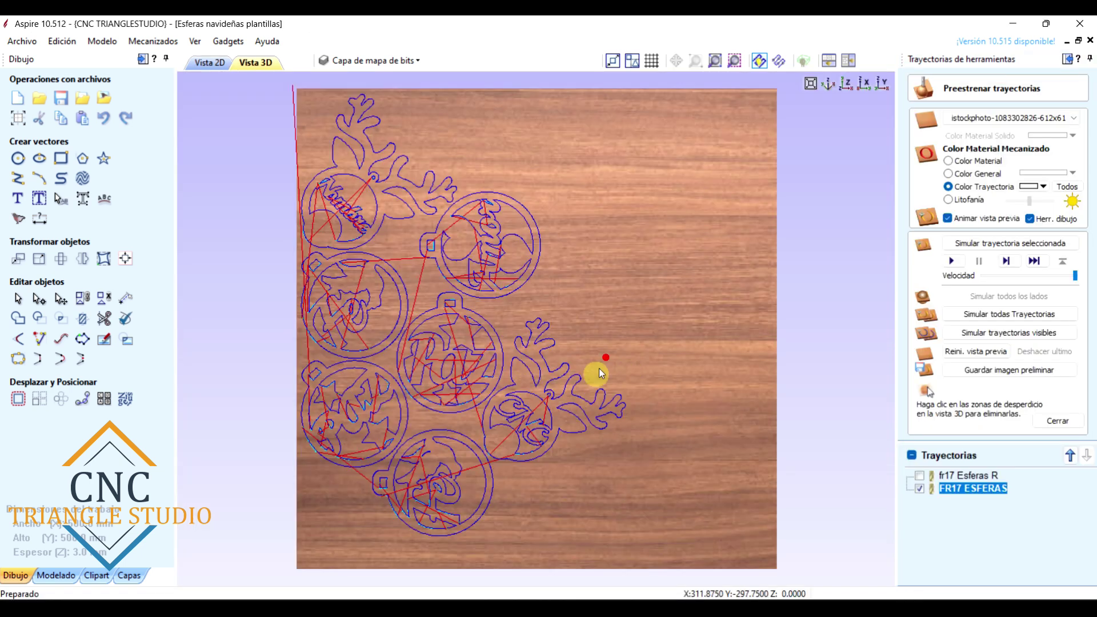
{"action": "left_click_drag", "start_coordinate": [599, 368], "coordinate": [610, 400]}
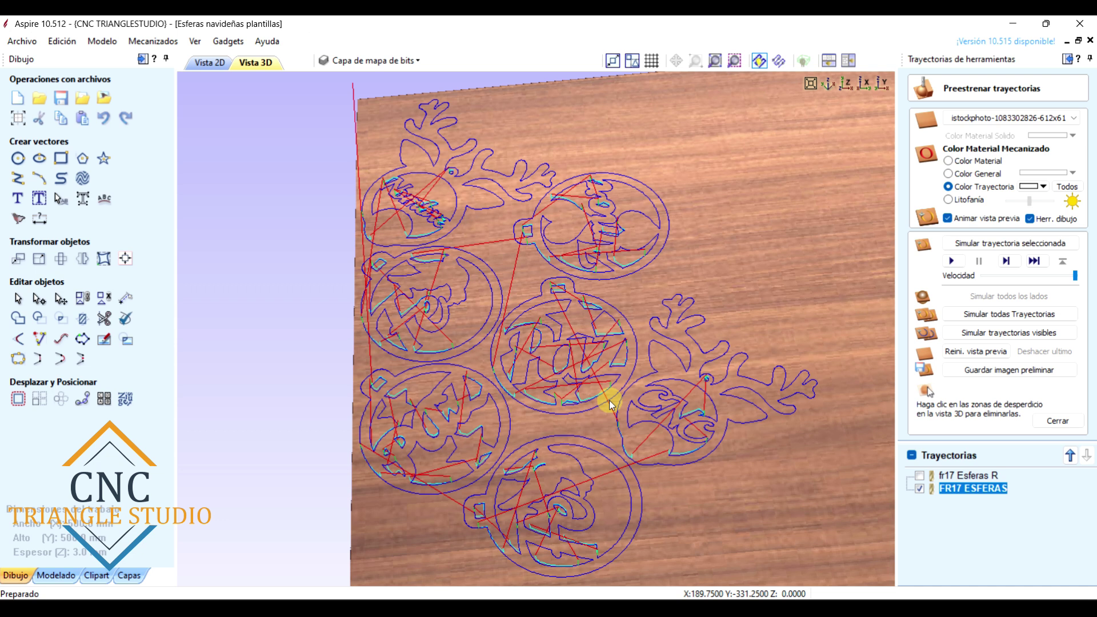
Examine the FR17 ESFERAS toolpath in 3D and check the simulation quality setting
{"action": "left_click_drag", "start_coordinate": [610, 400], "coordinate": [649, 252]}
{"action": "scroll", "coordinate": [529, 259], "scroll_direction": "up", "scroll_amount": 5}
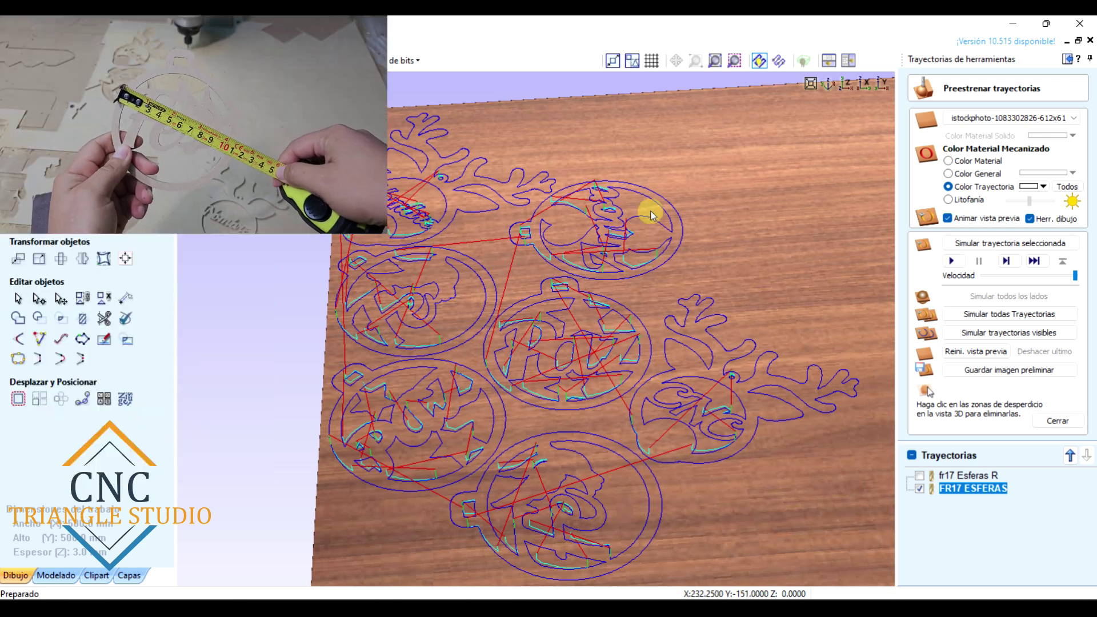
{"action": "mouse_move", "coordinate": [606, 195]}
{"action": "left_mouse_down"}
{"action": "mouse_move", "coordinate": [595, 188]}
{"action": "mouse_move", "coordinate": [598, 287]}
{"action": "mouse_move", "coordinate": [547, 278]}
{"action": "mouse_move", "coordinate": [558, 294]}
{"action": "mouse_move", "coordinate": [534, 262]}
{"action": "mouse_move", "coordinate": [532, 286]}
{"action": "mouse_move", "coordinate": [577, 262]}
{"action": "mouse_move", "coordinate": [576, 252]}
{"action": "mouse_move", "coordinate": [564, 282]}
{"action": "mouse_move", "coordinate": [674, 273]}
{"action": "left_mouse_up"}
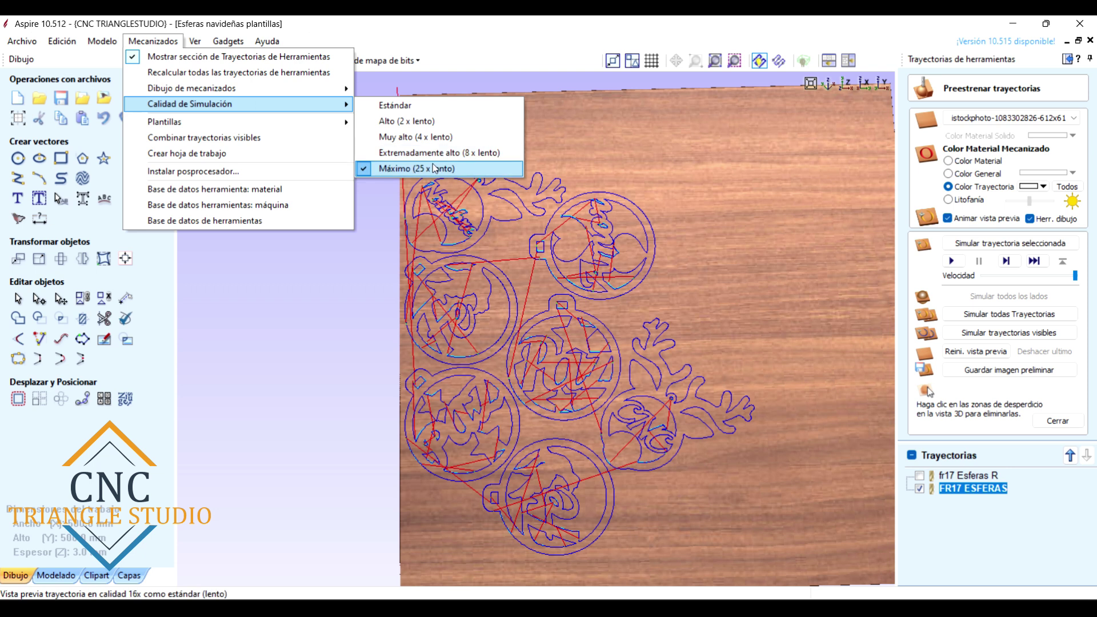
{"action": "left_click", "coordinate": [375, 330]}
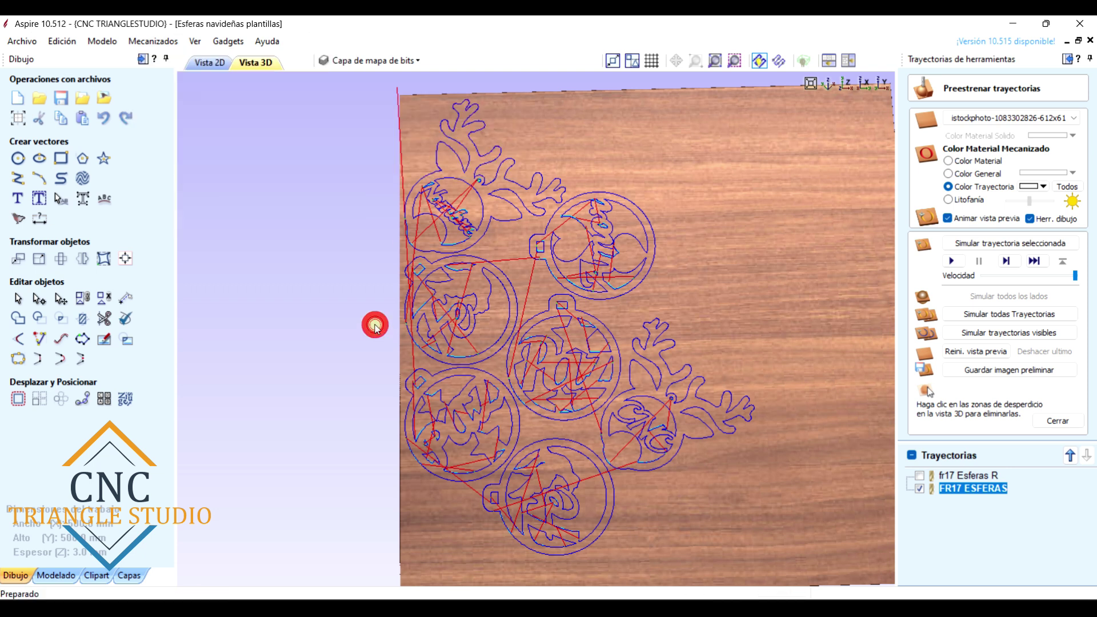
Simulate the visible toolpaths and inspect the cut contours of the Fe ornament up close
{"action": "left_click_drag", "start_coordinate": [529, 317], "coordinate": [505, 342]}
{"action": "left_click", "coordinate": [990, 336]}
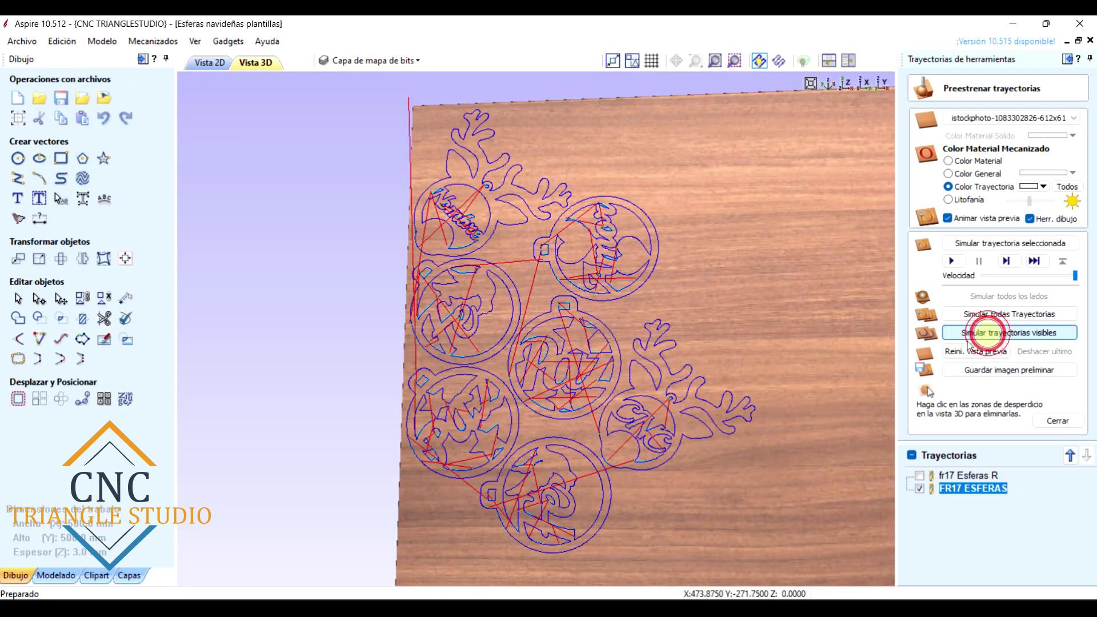
{"action": "scroll", "coordinate": [554, 209], "scroll_direction": "up", "scroll_amount": 5}
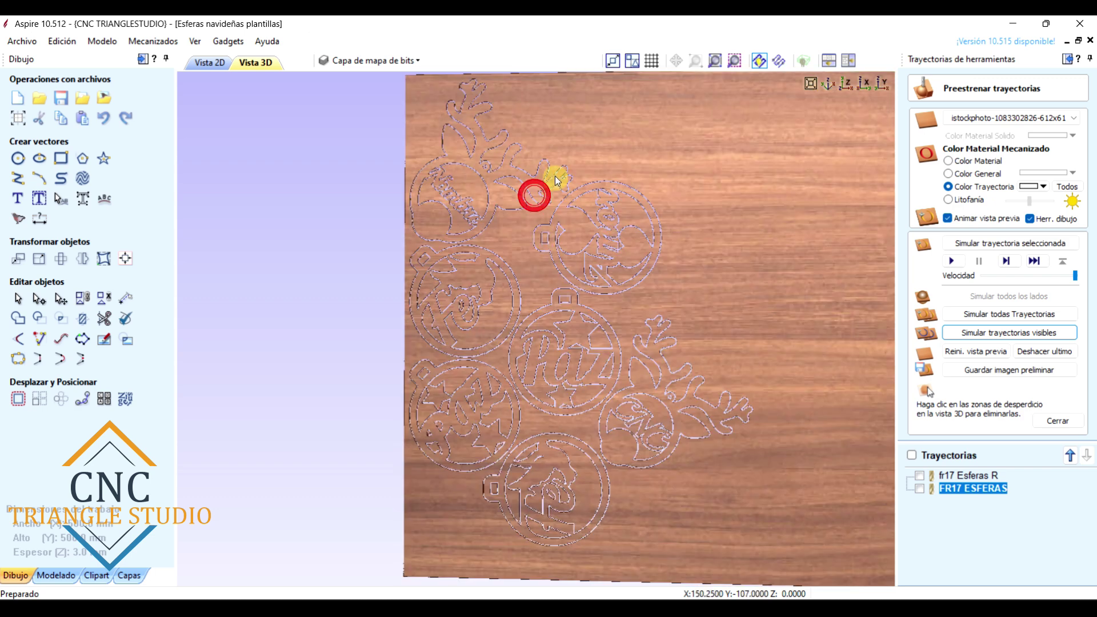
{"action": "scroll", "coordinate": [371, 247], "scroll_direction": "up", "scroll_amount": 2}
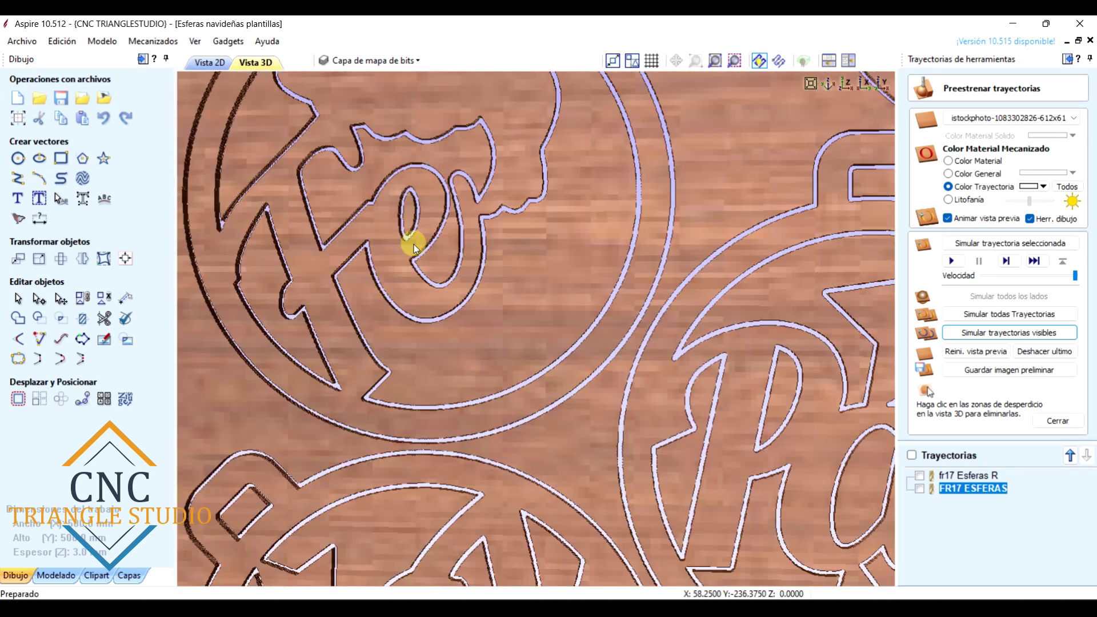